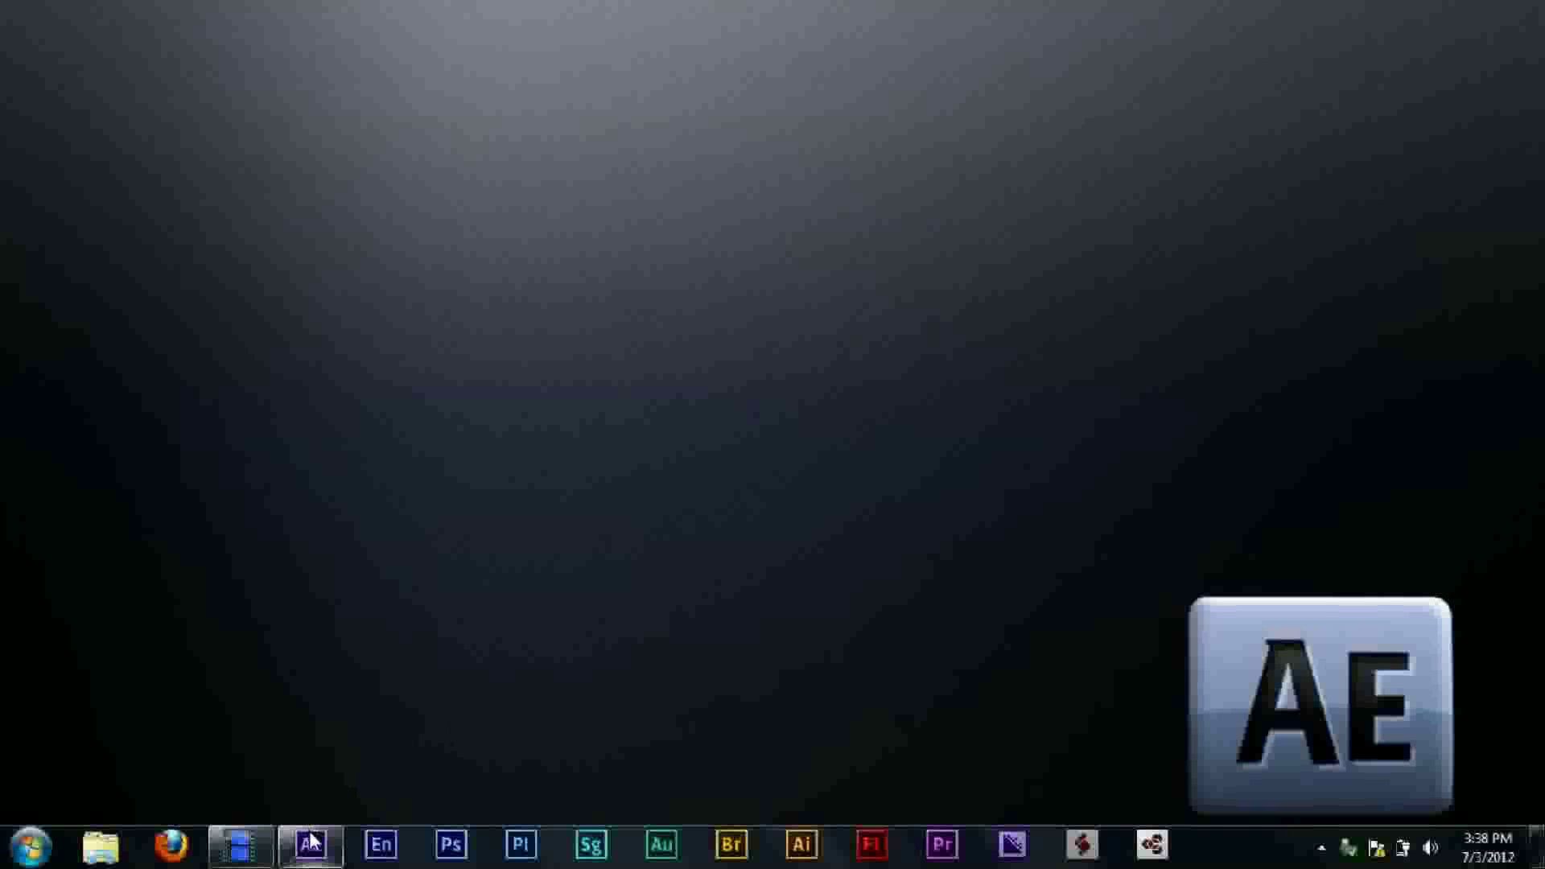
- Bring up the 3D Text project and scrub through the Comp 2 chrome-text animation
{"action": "mouse_move", "coordinate": [316, 847]}
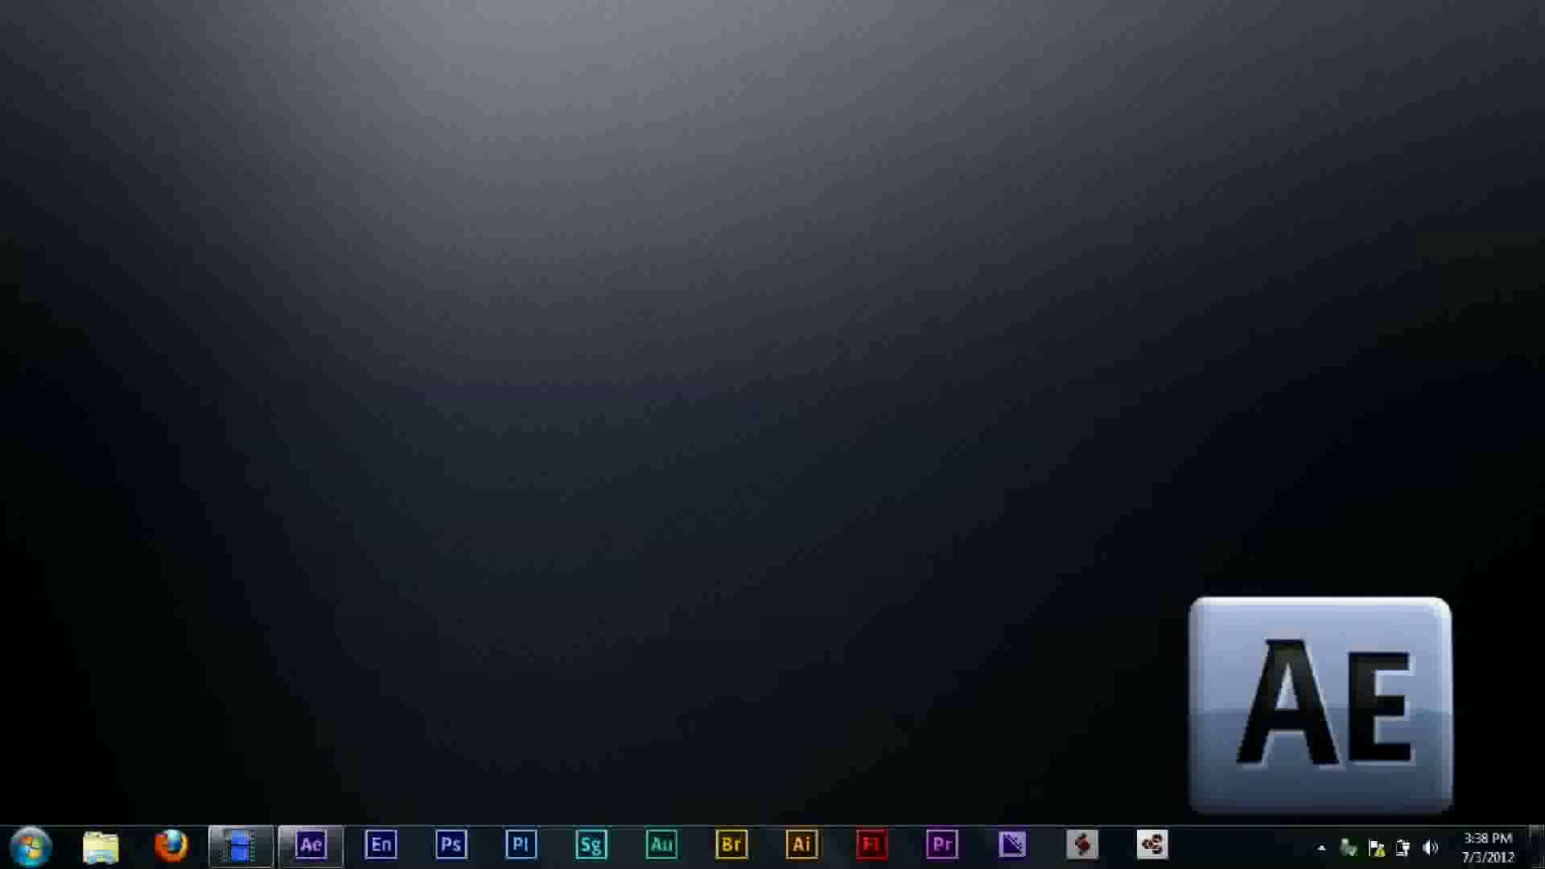
{"action": "left_click", "coordinate": [311, 845]}
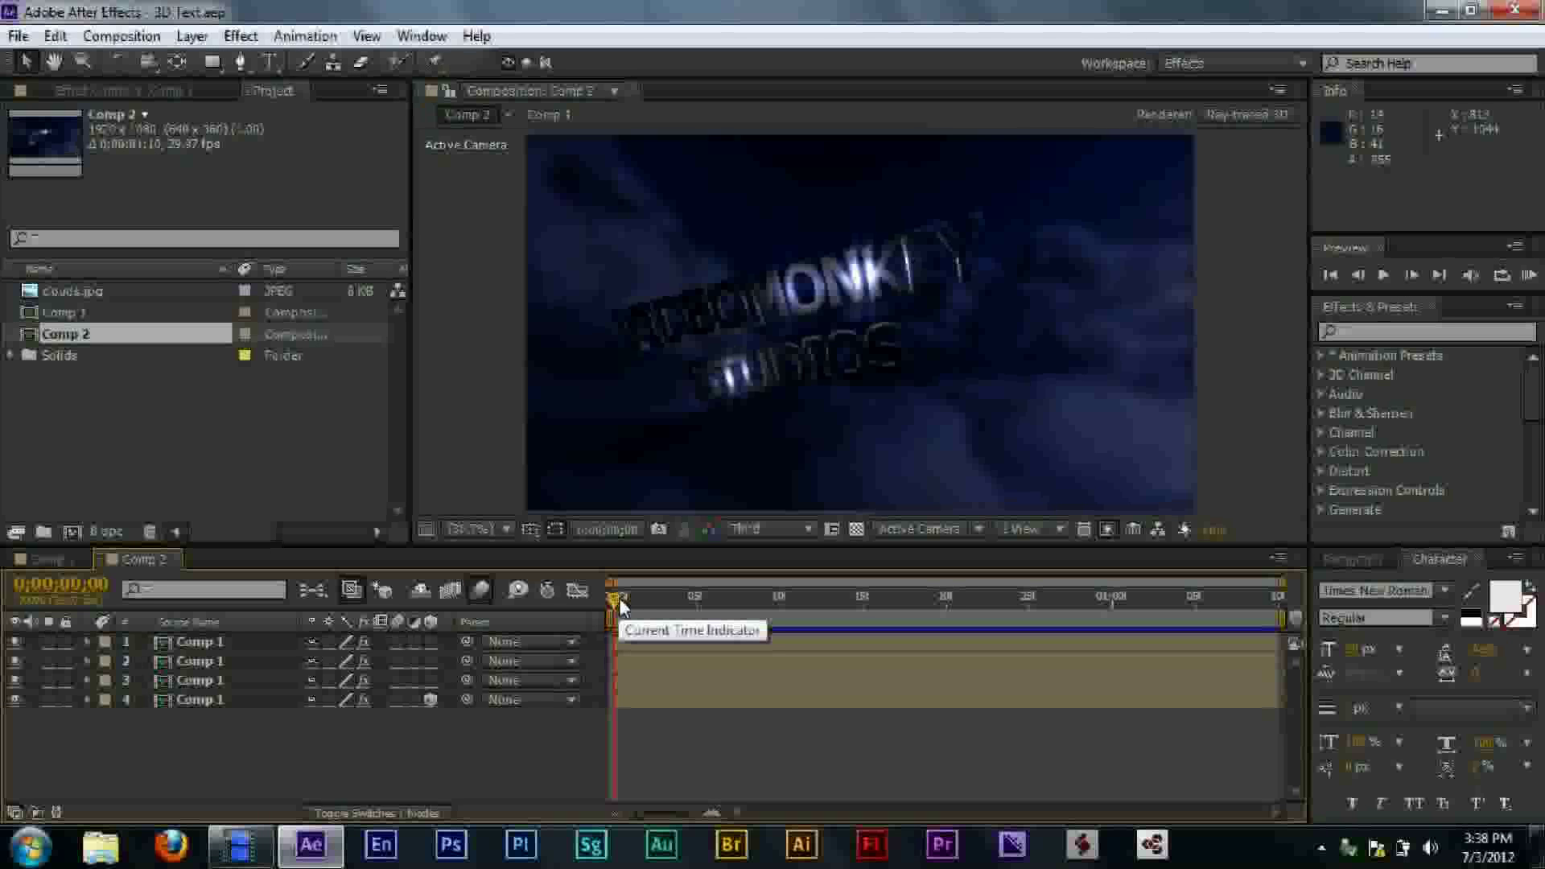
{"action": "left_click_drag", "start_coordinate": [618, 596], "coordinate": [948, 607]}
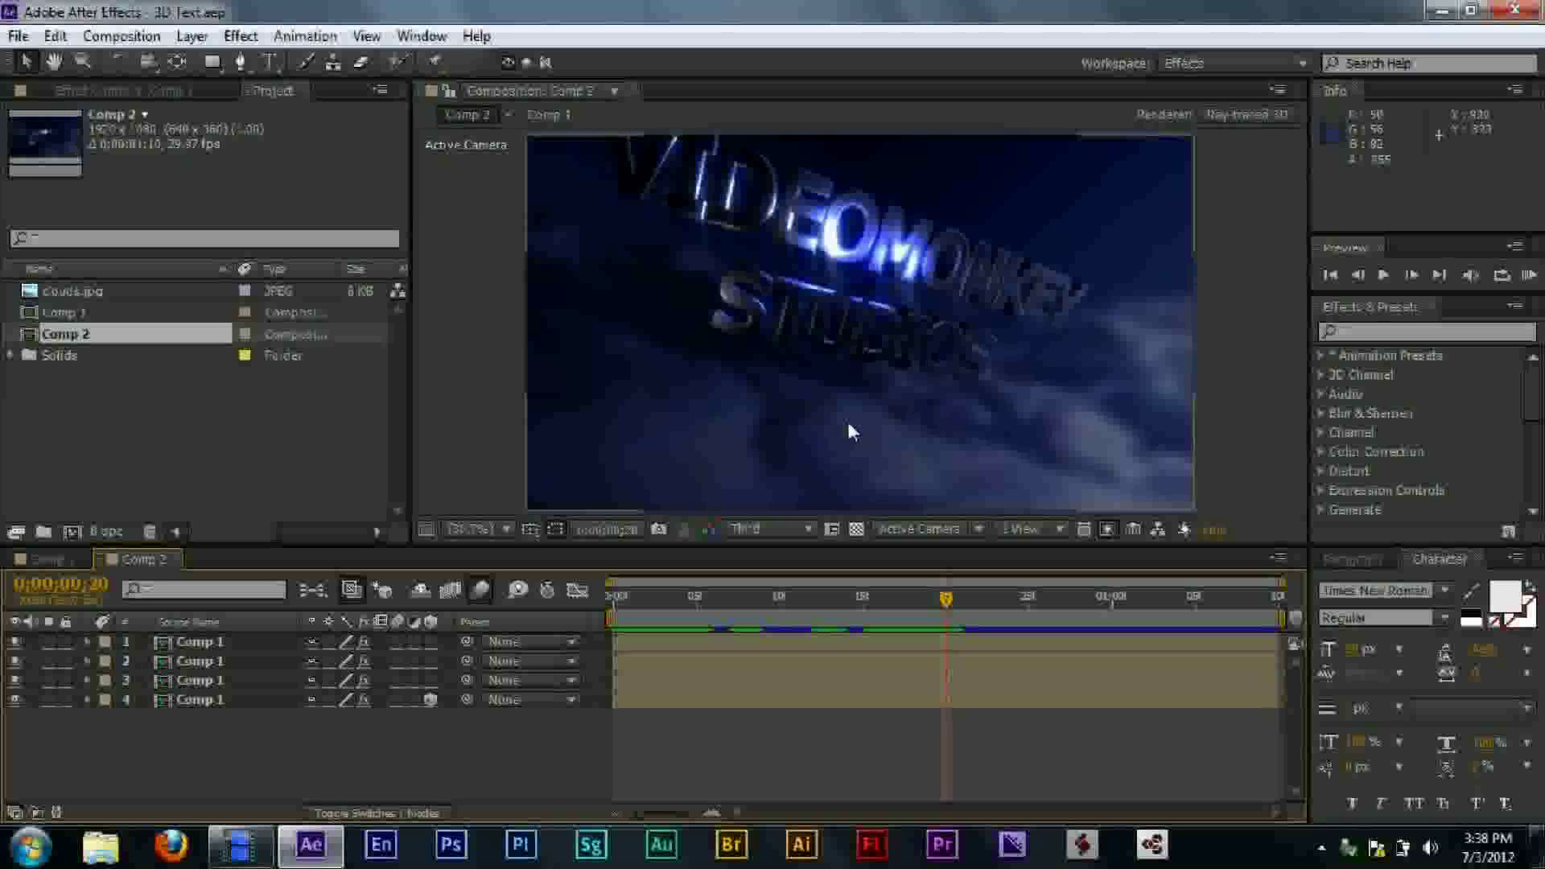
{"action": "left_click_drag", "start_coordinate": [946, 599], "coordinate": [614, 599]}
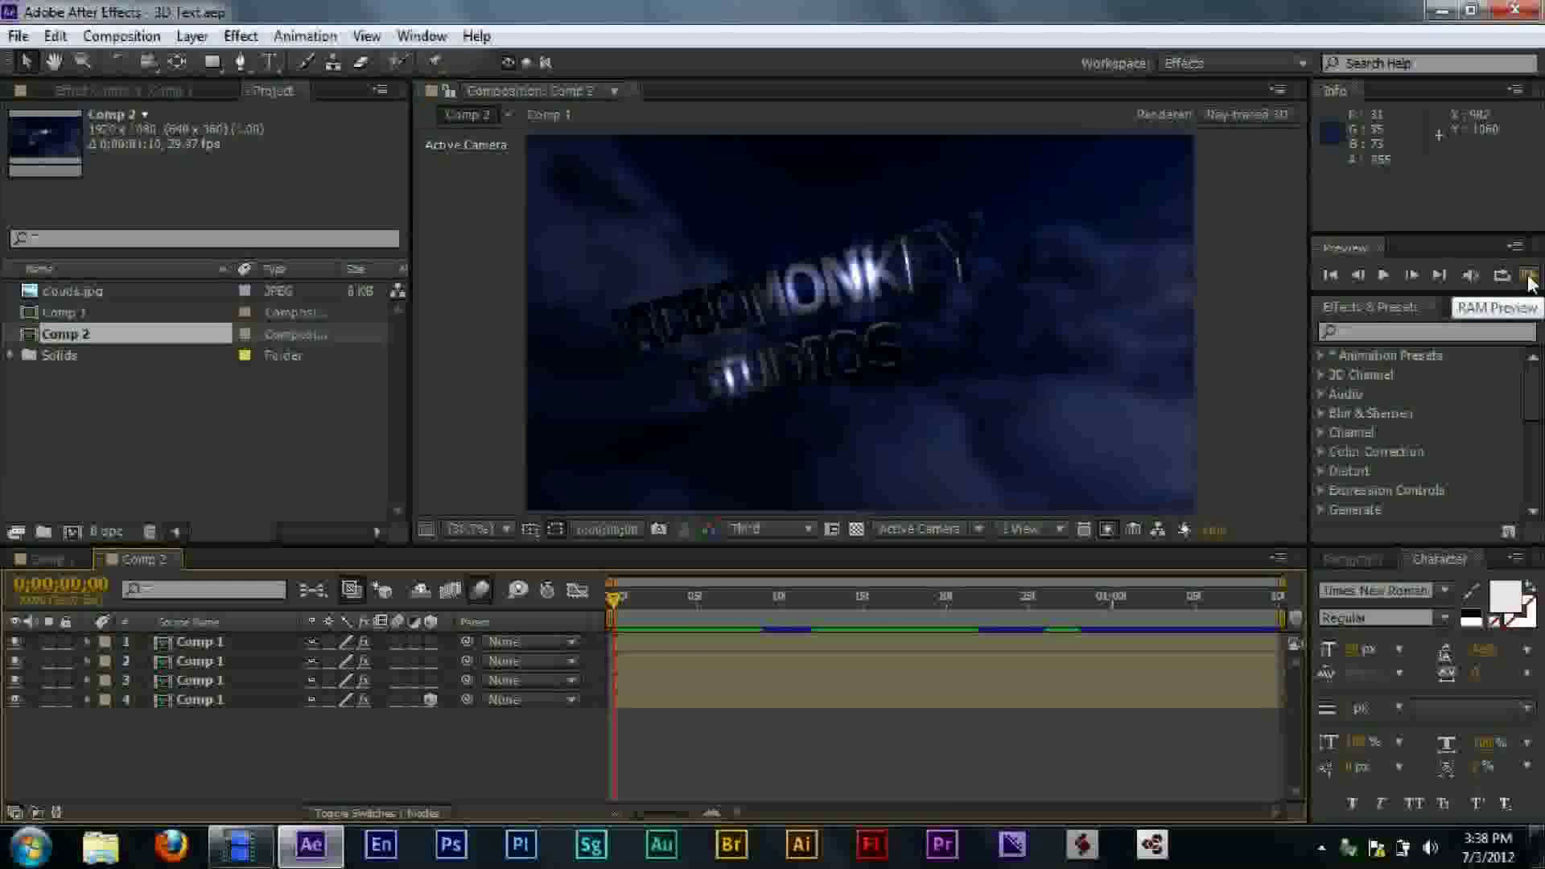
- Play and stop a RAM preview of Comp 2, then park on a forward-facing text frame
{"action": "left_click", "coordinate": [1529, 277]}
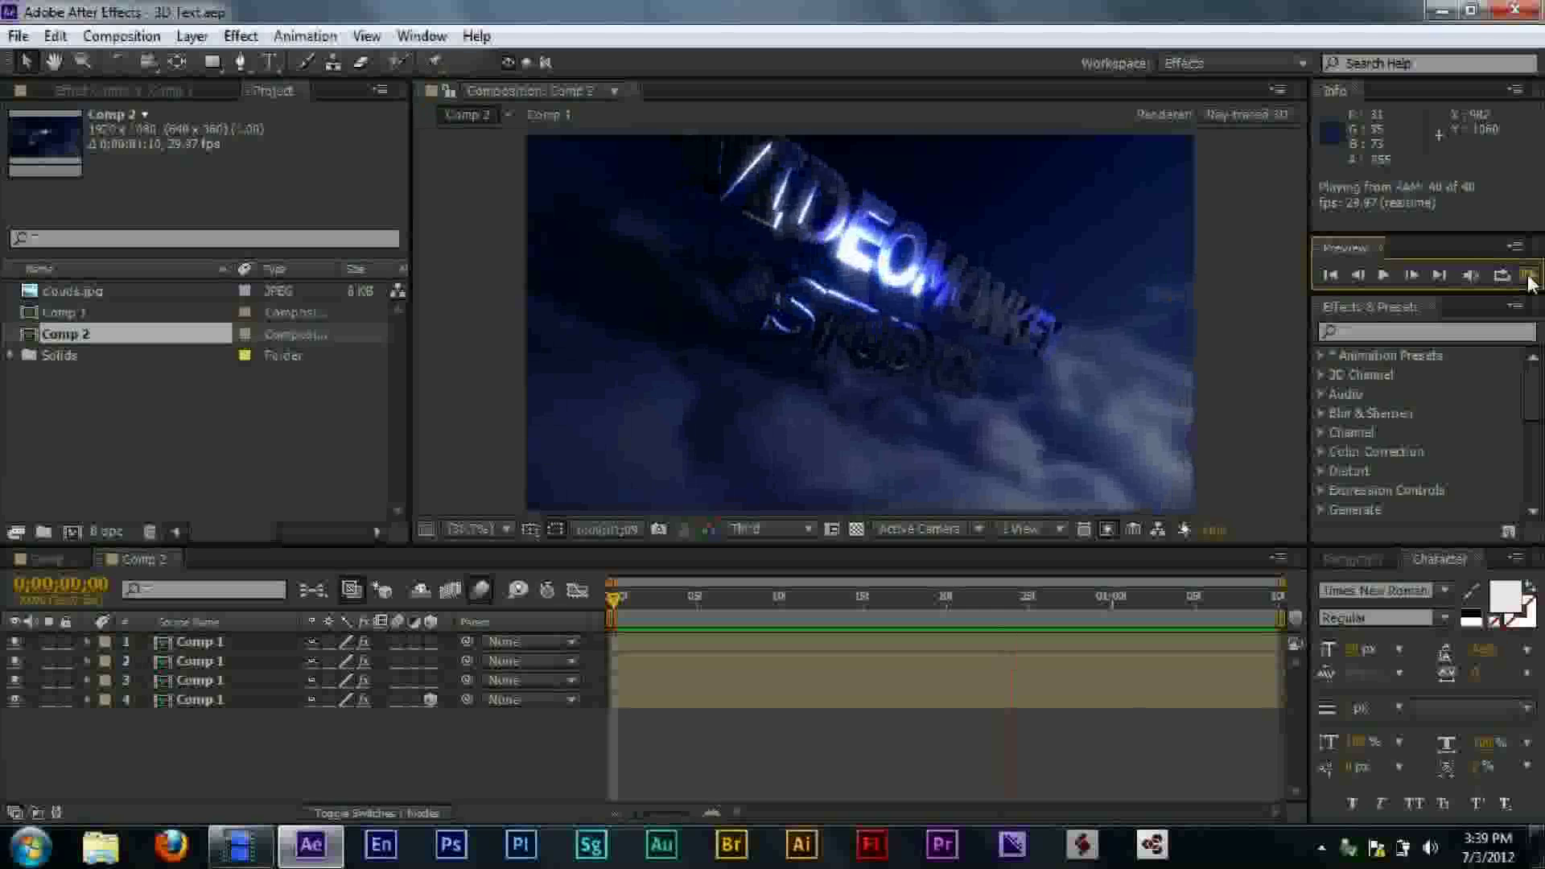
{"action": "left_click", "coordinate": [1530, 281]}
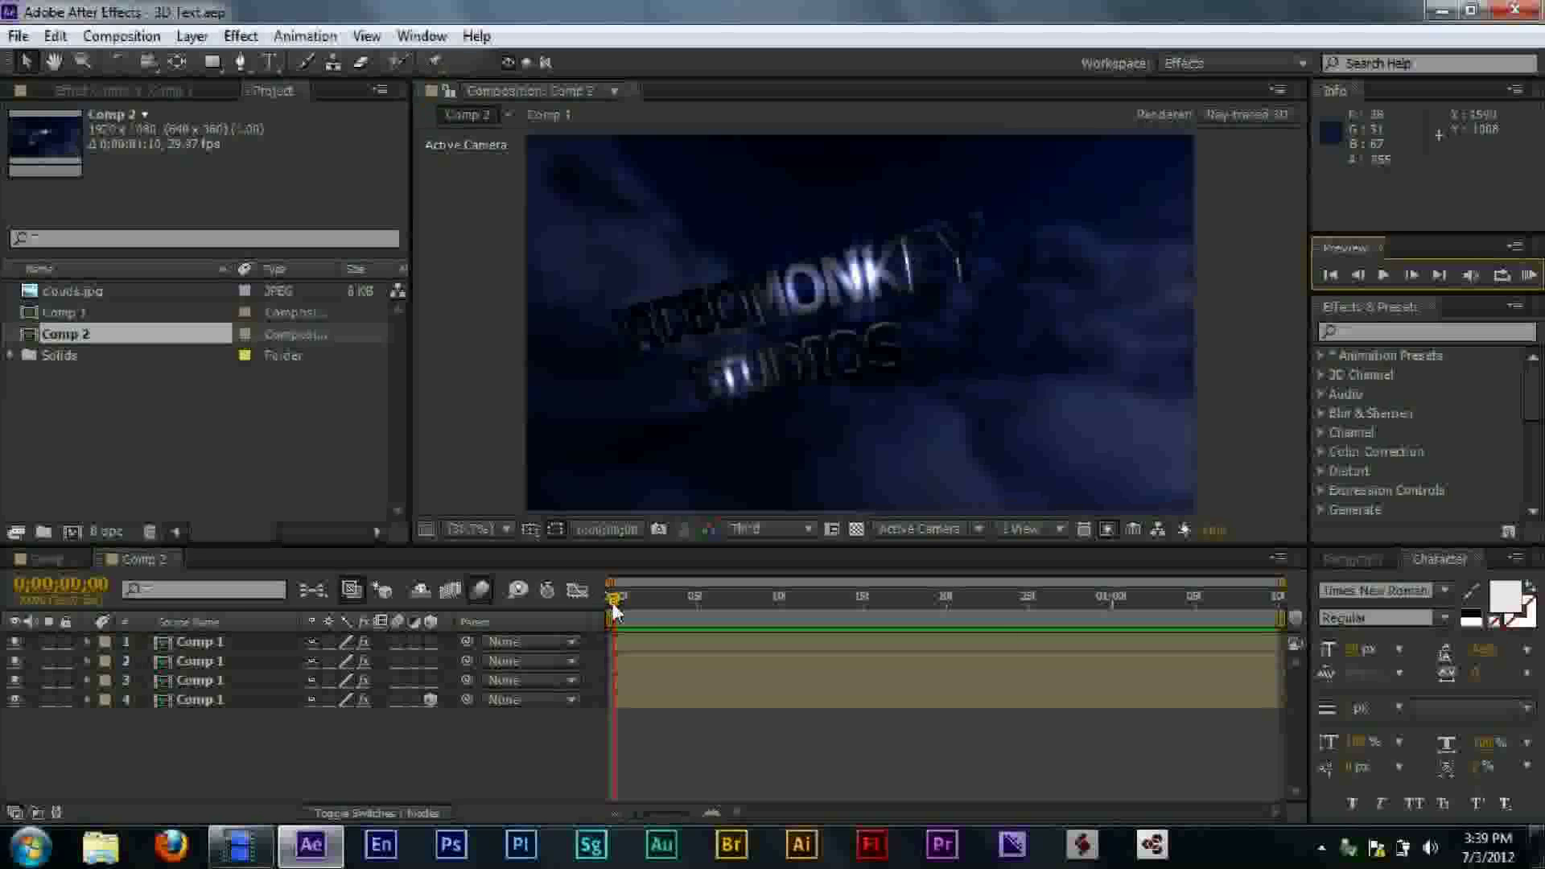
{"action": "left_click_drag", "start_coordinate": [614, 605], "coordinate": [748, 597]}
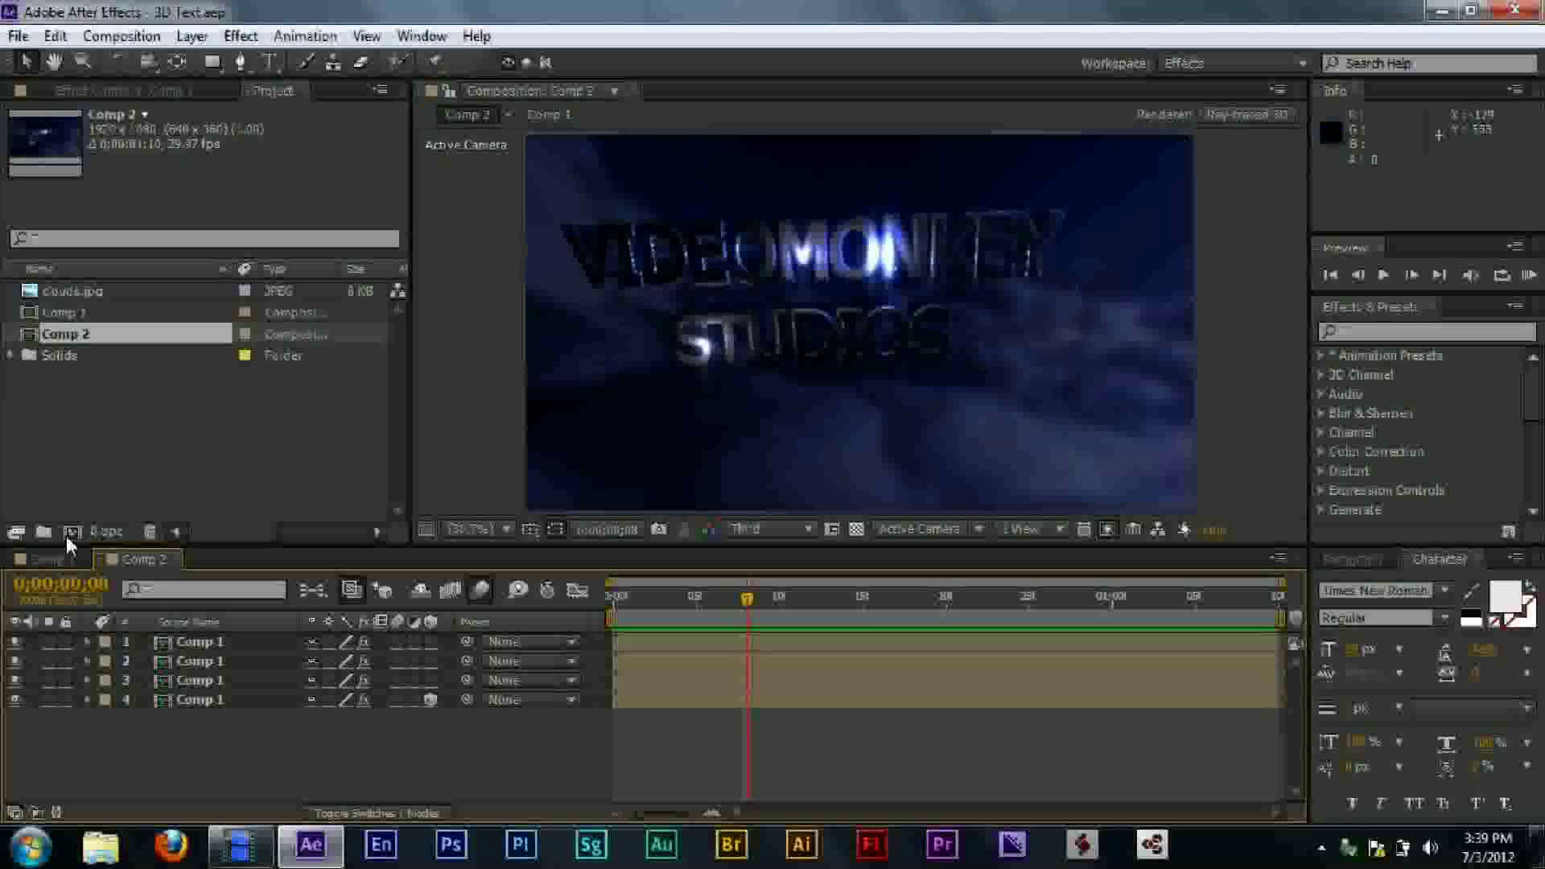
- Switch to Comp 1 and briefly solo clouds.jpg, then unsolo the layers again
{"action": "left_click", "coordinate": [56, 560]}
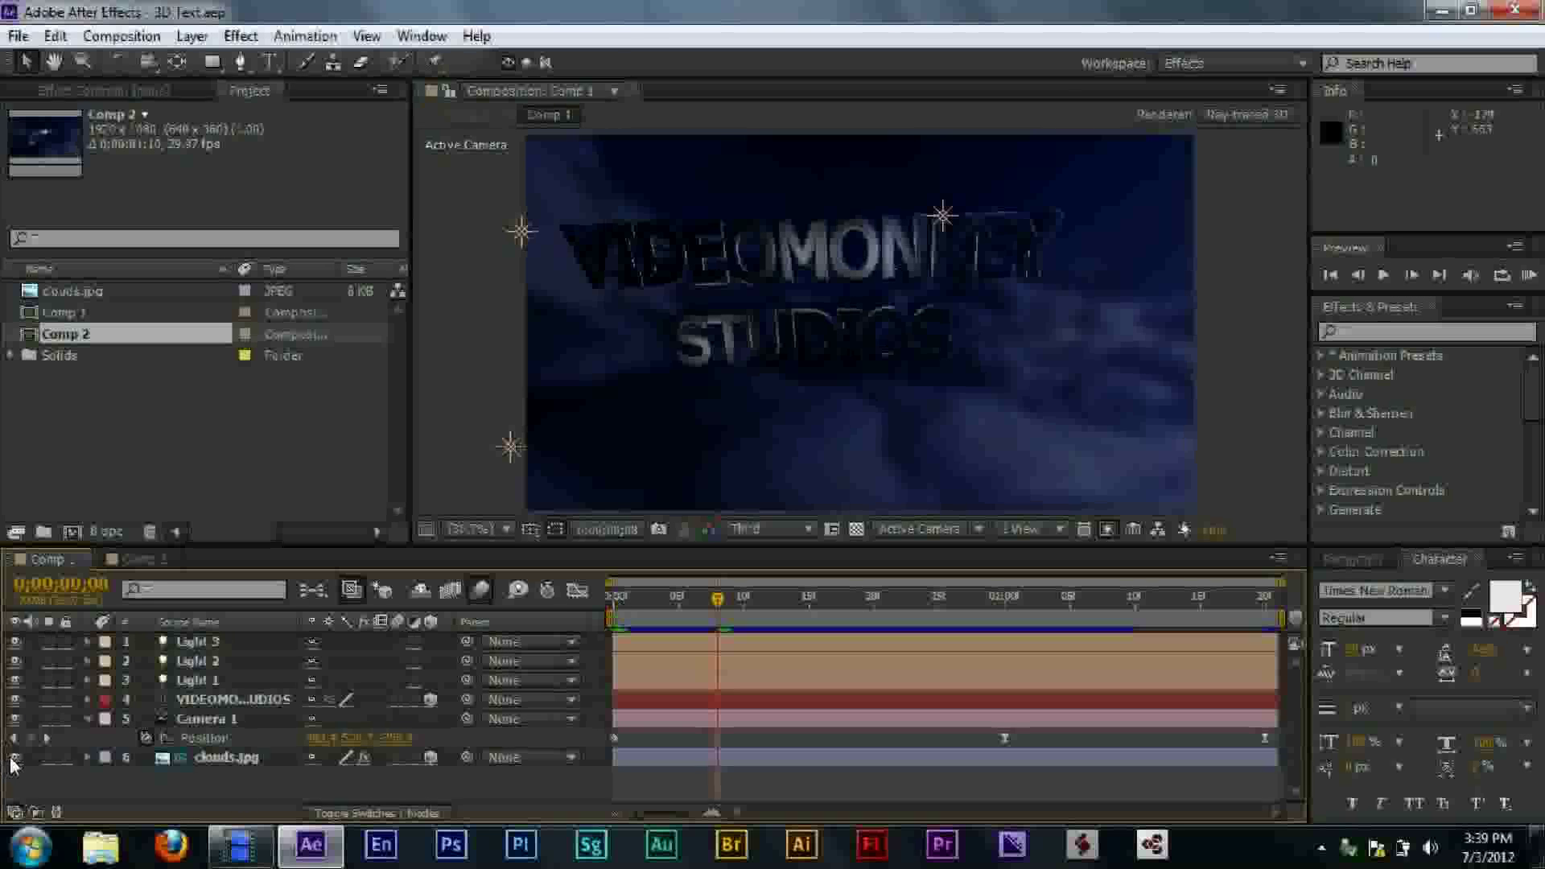
{"action": "left_click", "coordinate": [49, 759]}
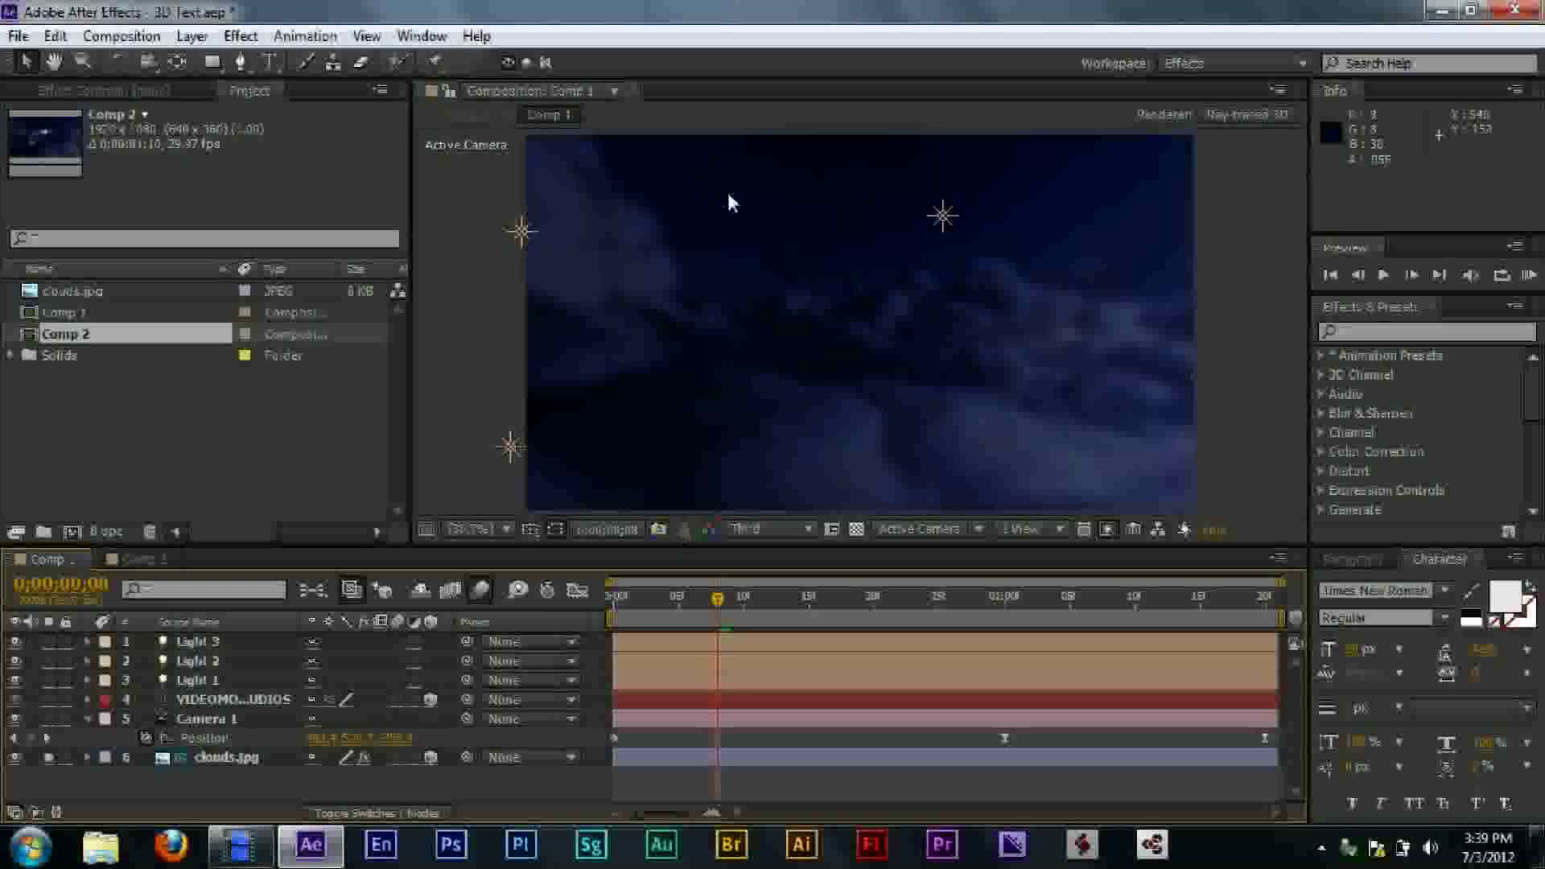
{"action": "right_click", "coordinate": [208, 755]}
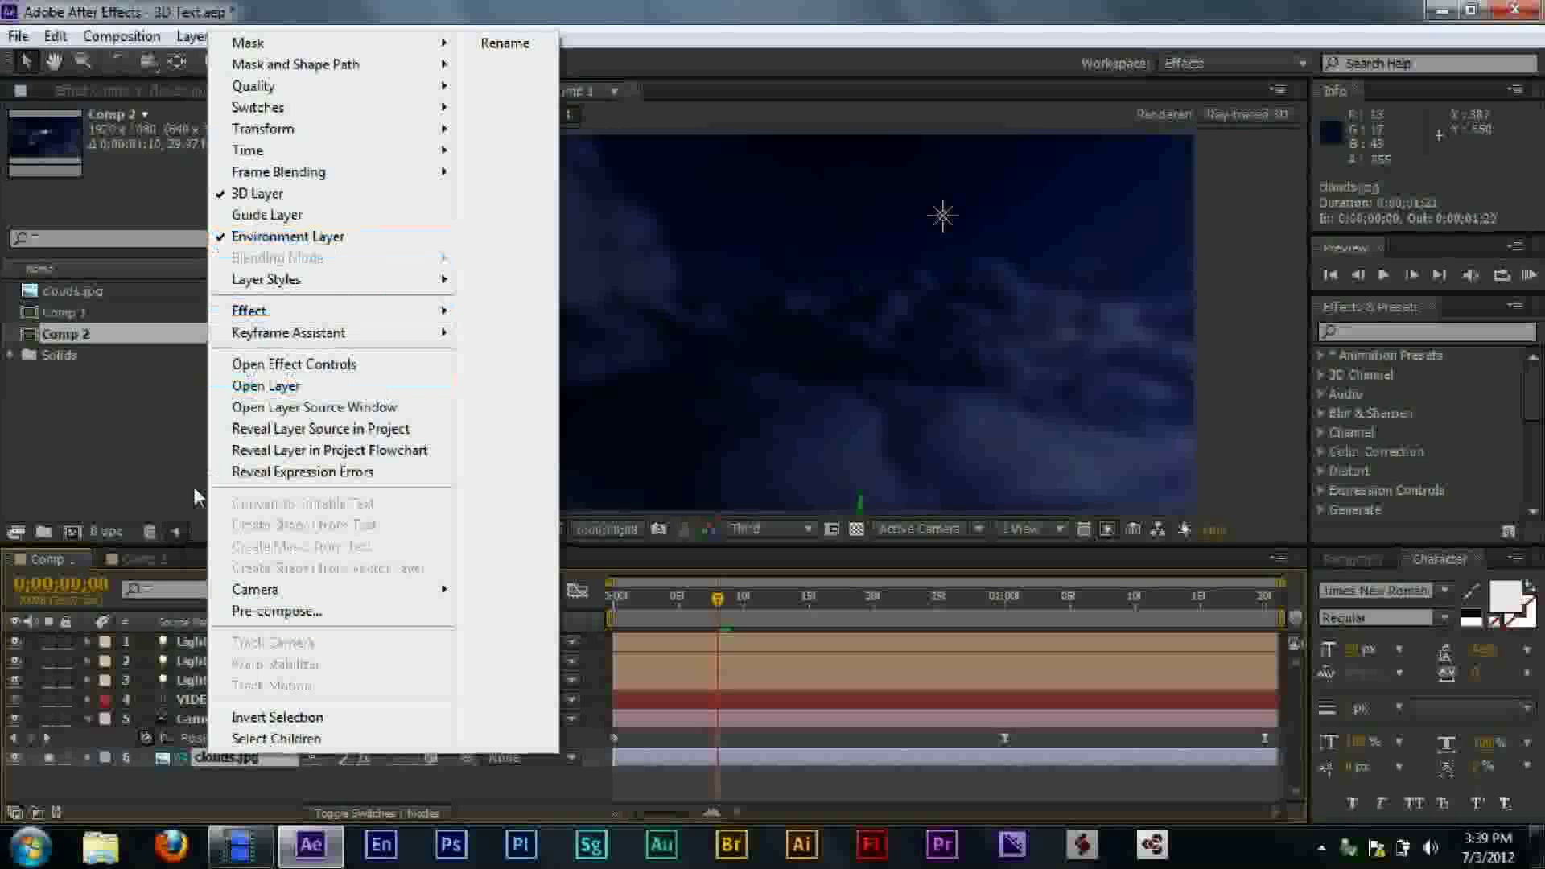
{"action": "left_click", "coordinate": [183, 535]}
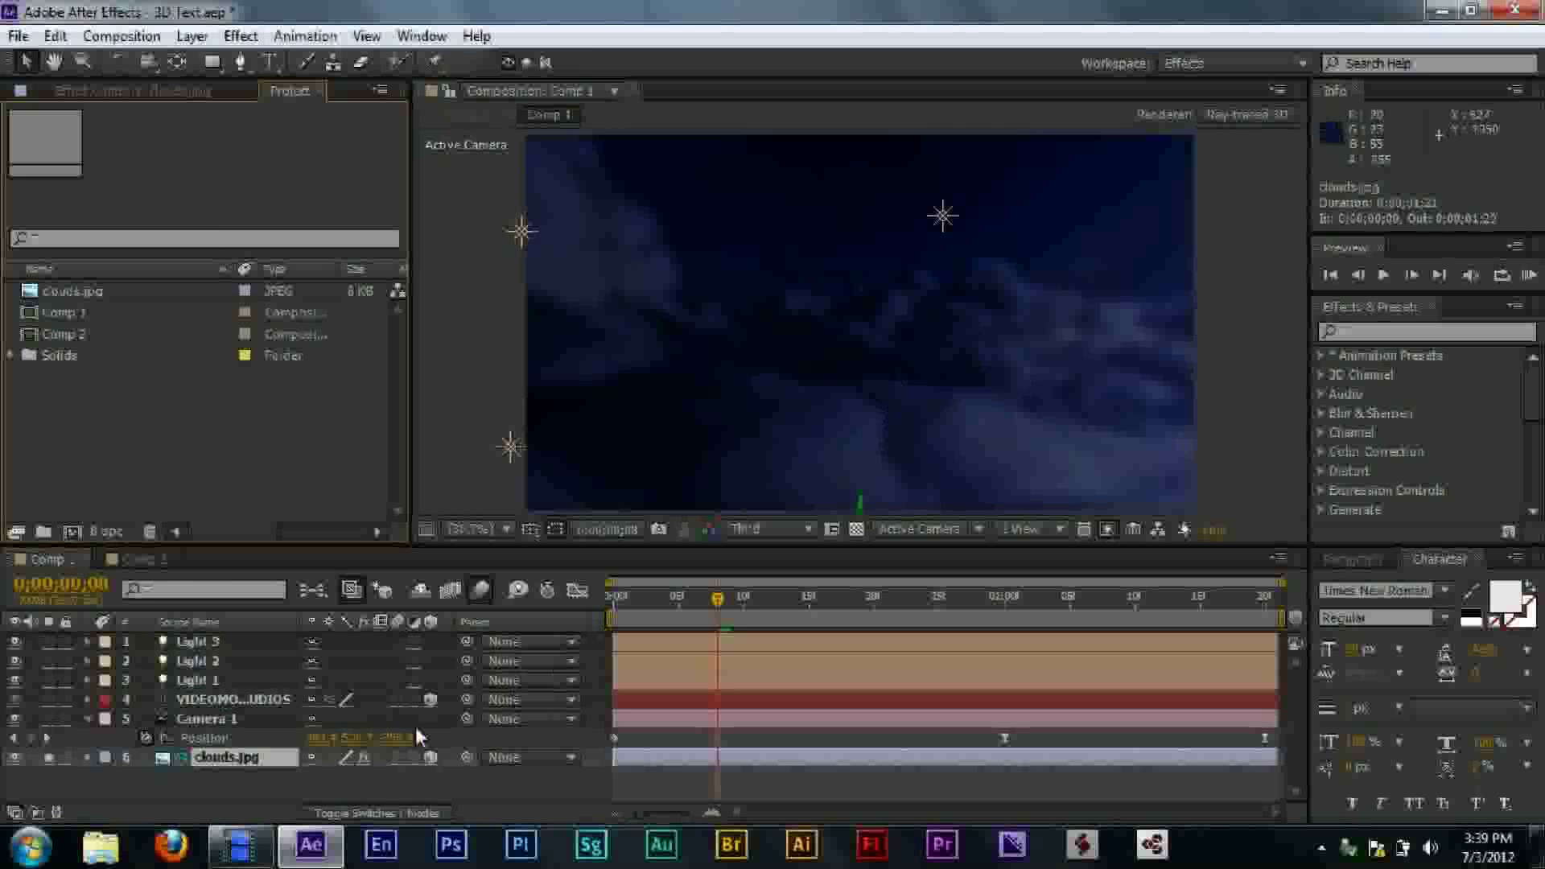
{"action": "left_click", "coordinate": [48, 758]}
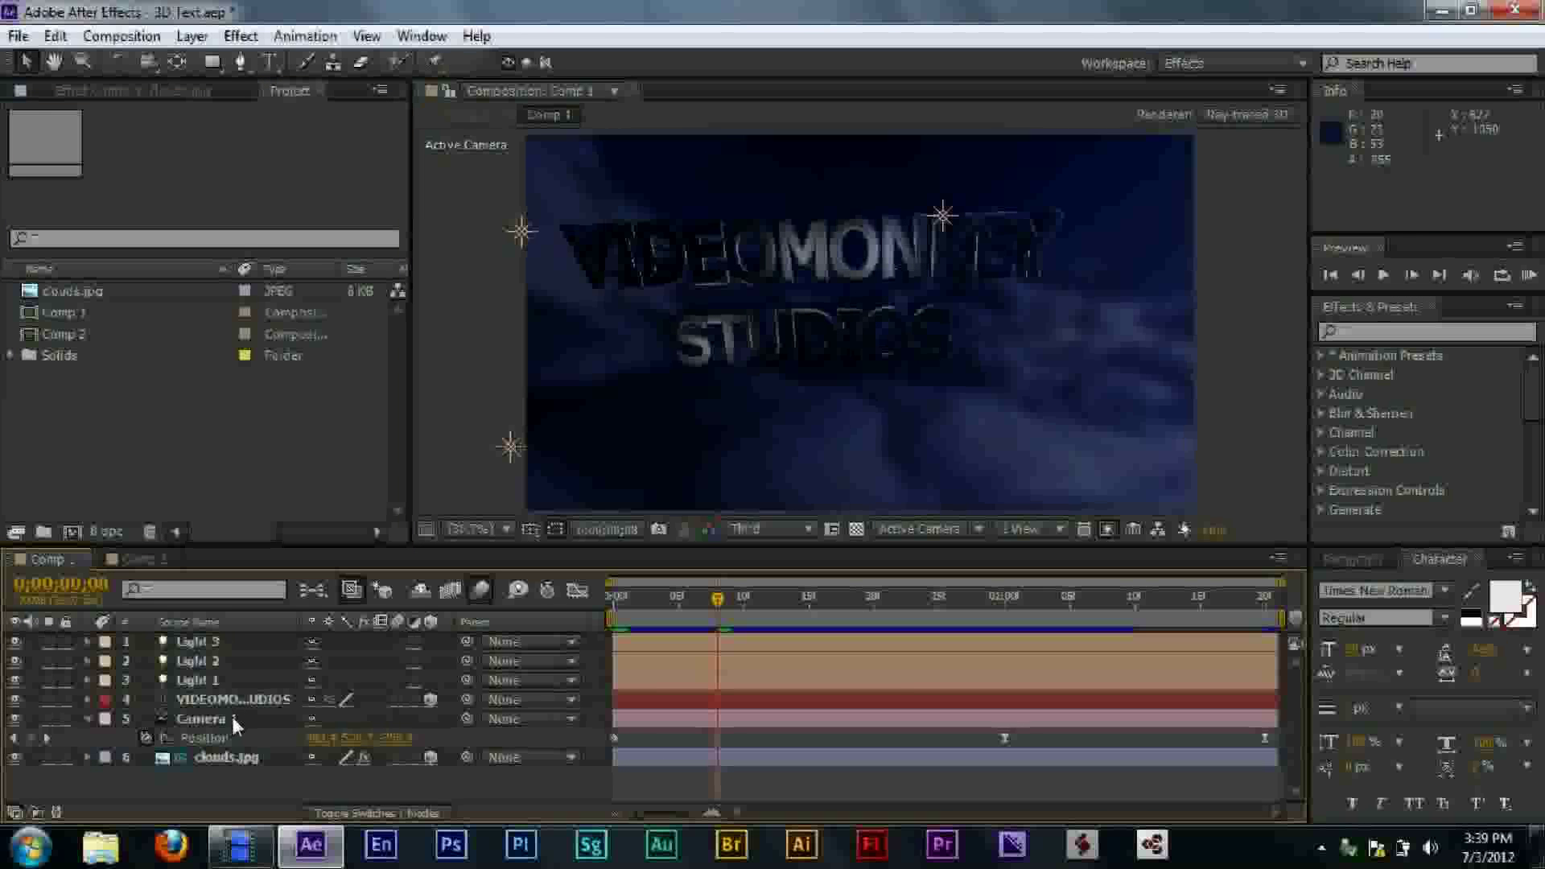
{"action": "left_click", "coordinate": [53, 717]}
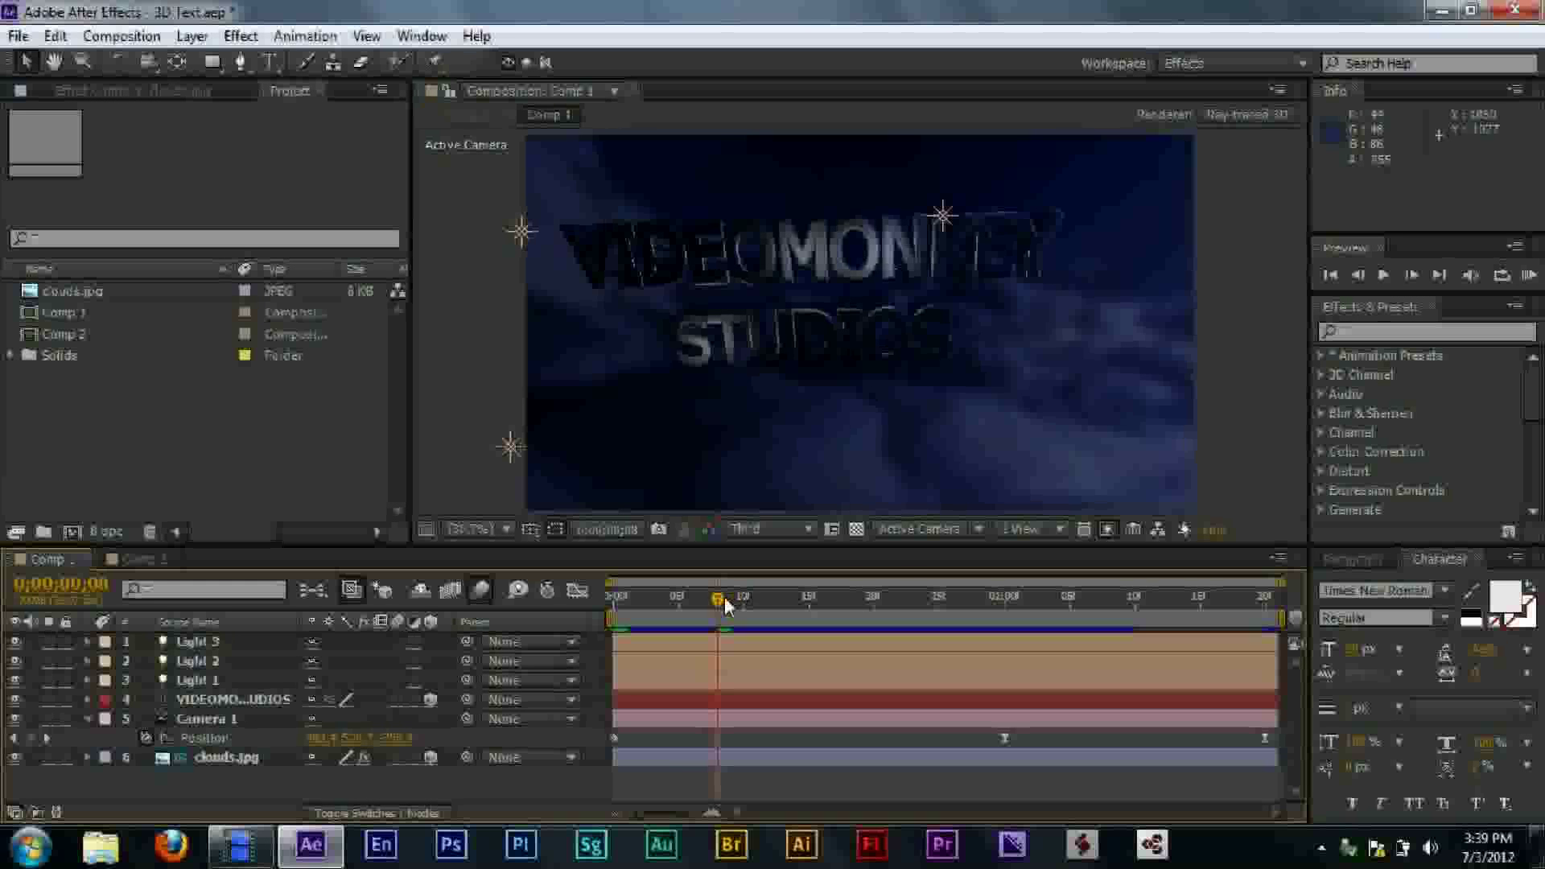
- Scrub Comp 1's camera move to just past one second
{"action": "mouse_move", "coordinate": [725, 597]}
{"action": "left_mouse_down"}
{"action": "mouse_move", "coordinate": [644, 608]}
{"action": "mouse_move", "coordinate": [724, 599]}
{"action": "left_mouse_up"}
{"action": "left_click", "coordinate": [1057, 595]}
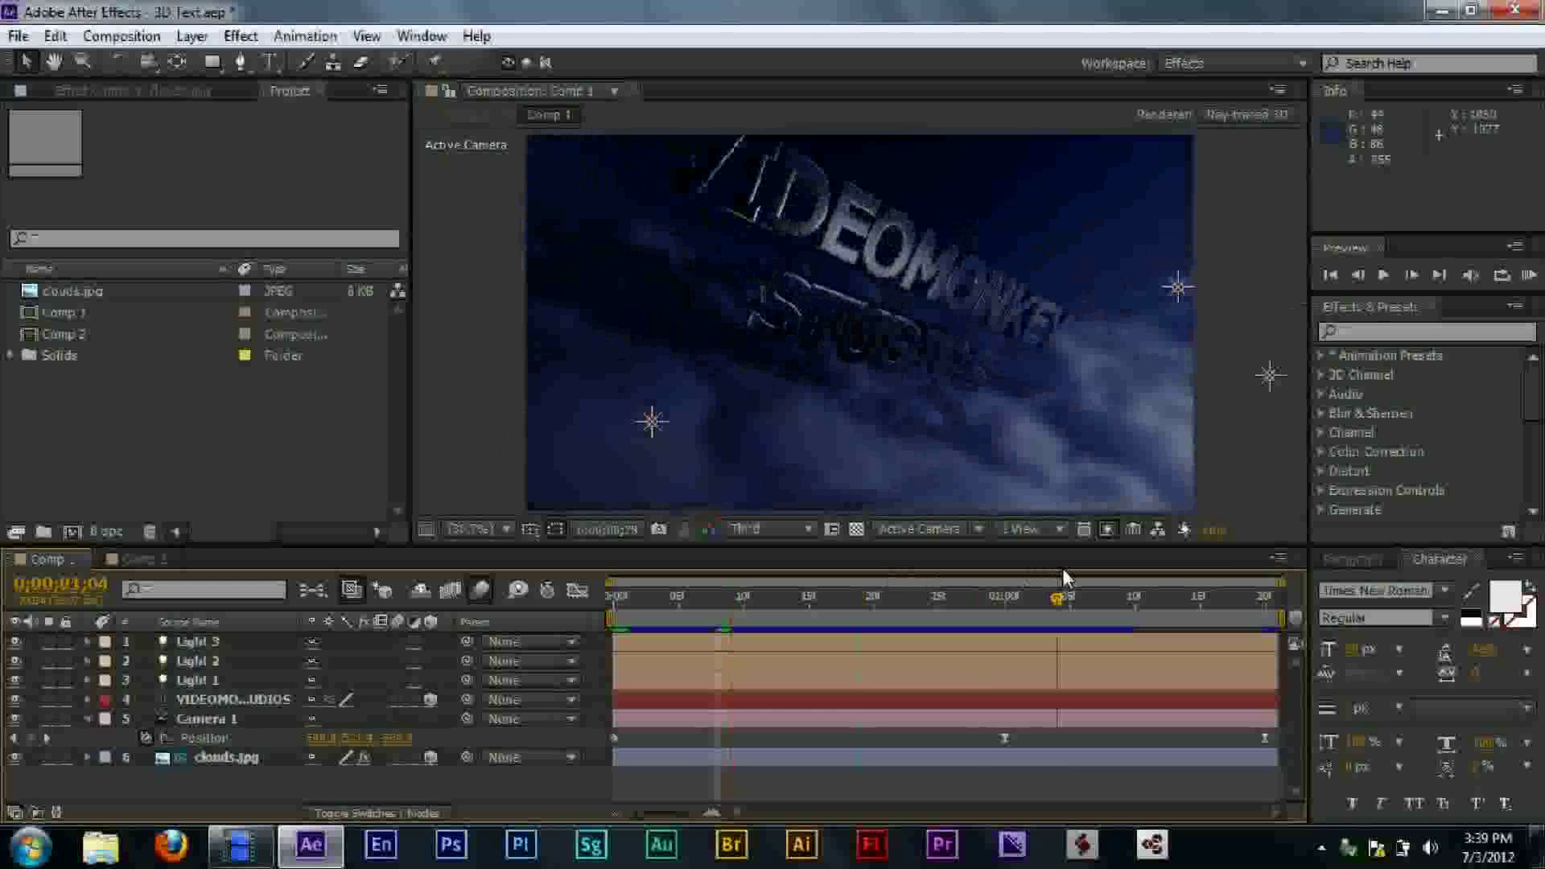
{"action": "left_click_drag", "start_coordinate": [1069, 595], "coordinate": [1205, 598]}
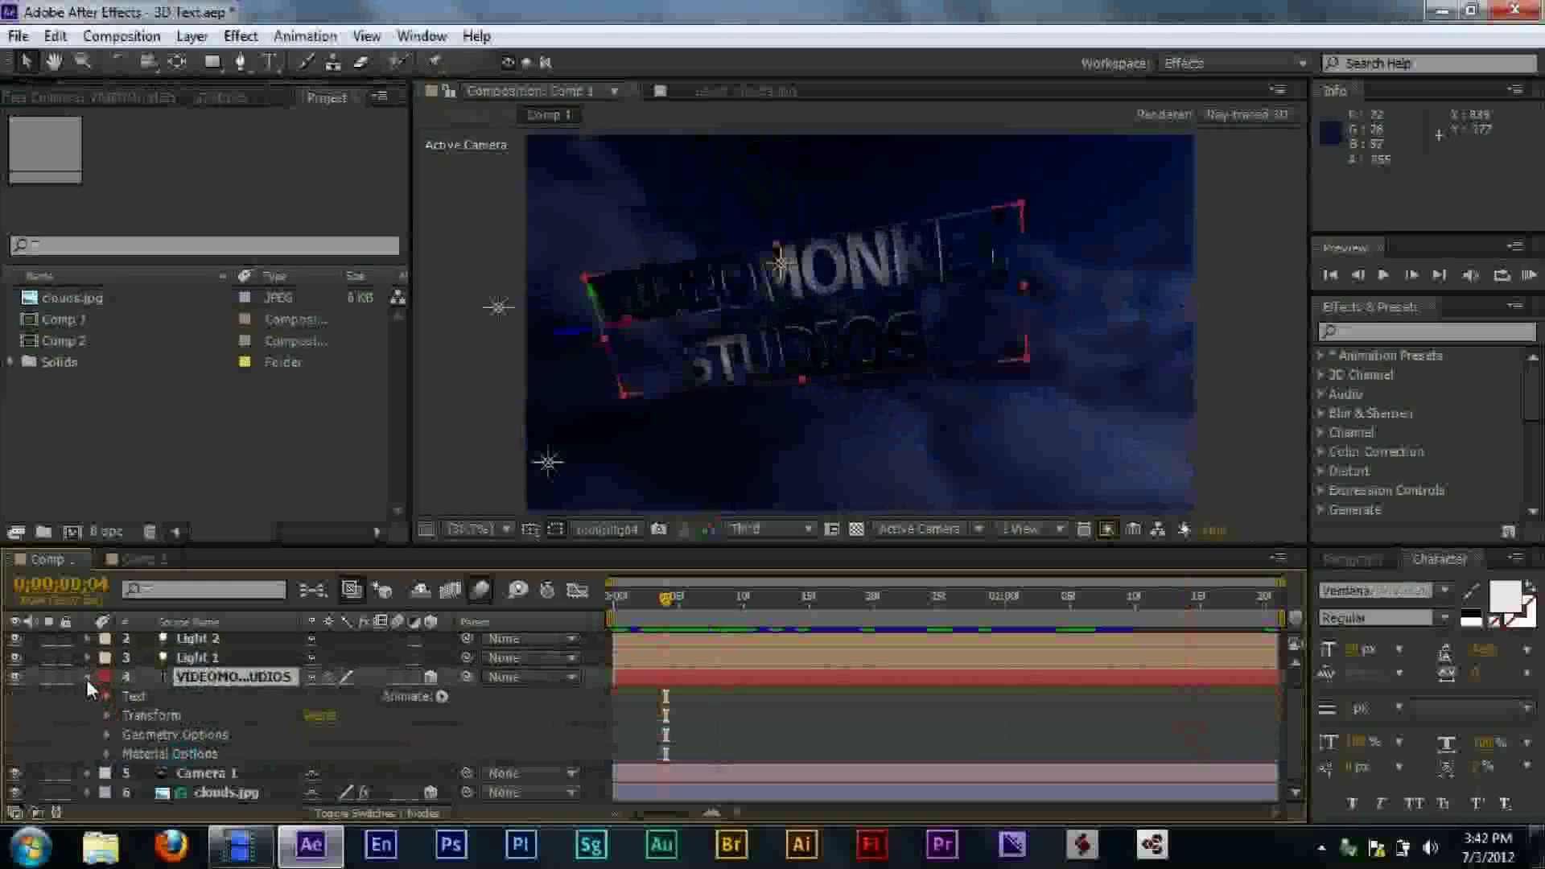
{"action": "left_click", "coordinate": [87, 679]}
{"action": "left_click", "coordinate": [89, 702]}
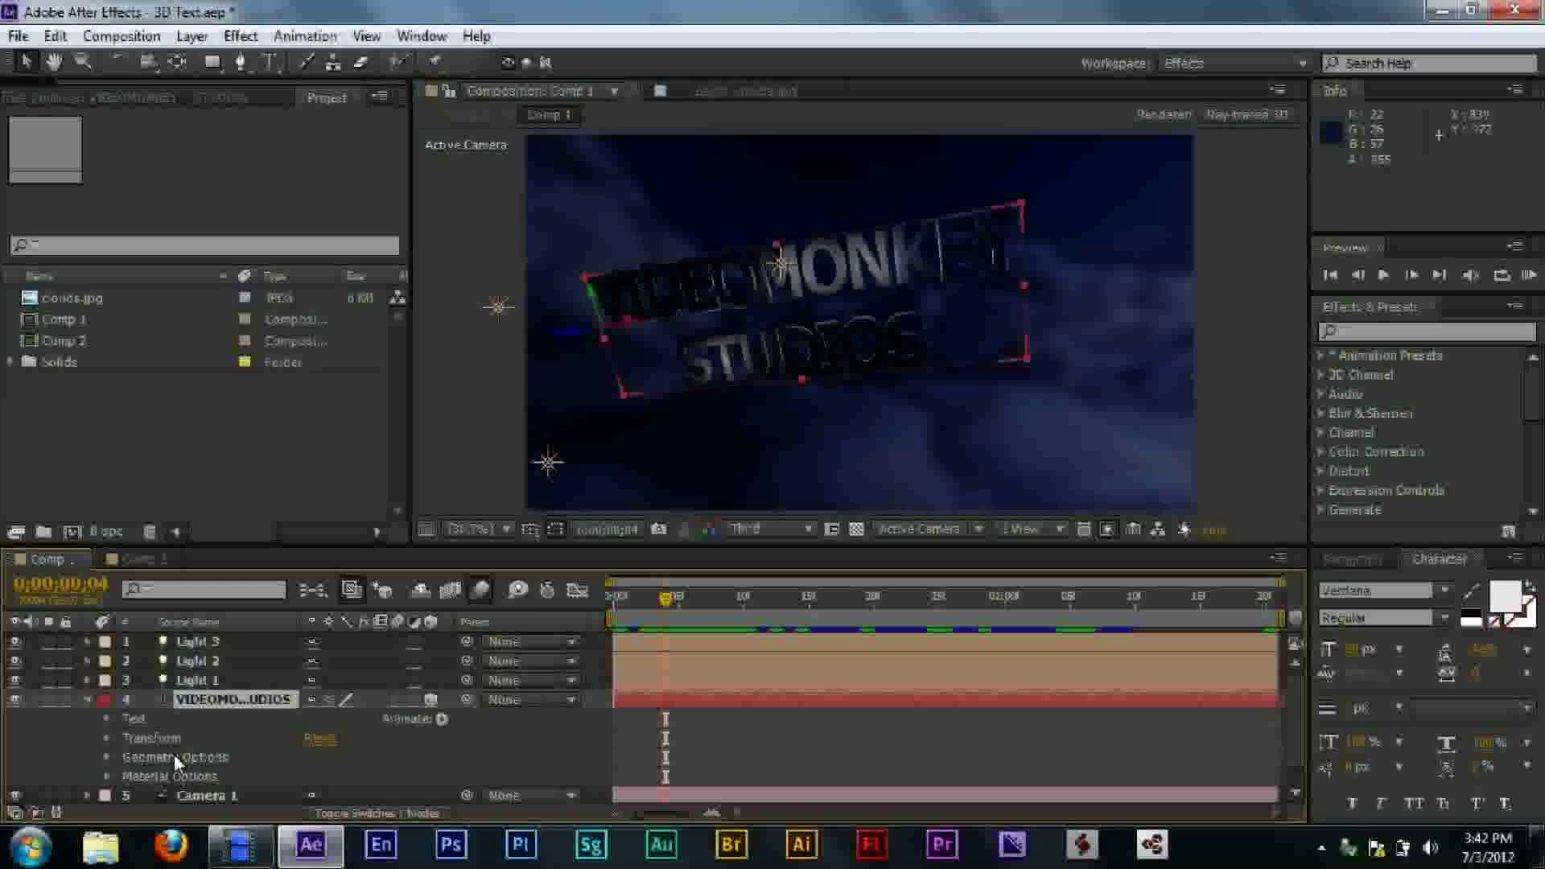
{"action": "left_click", "coordinate": [1260, 121]}
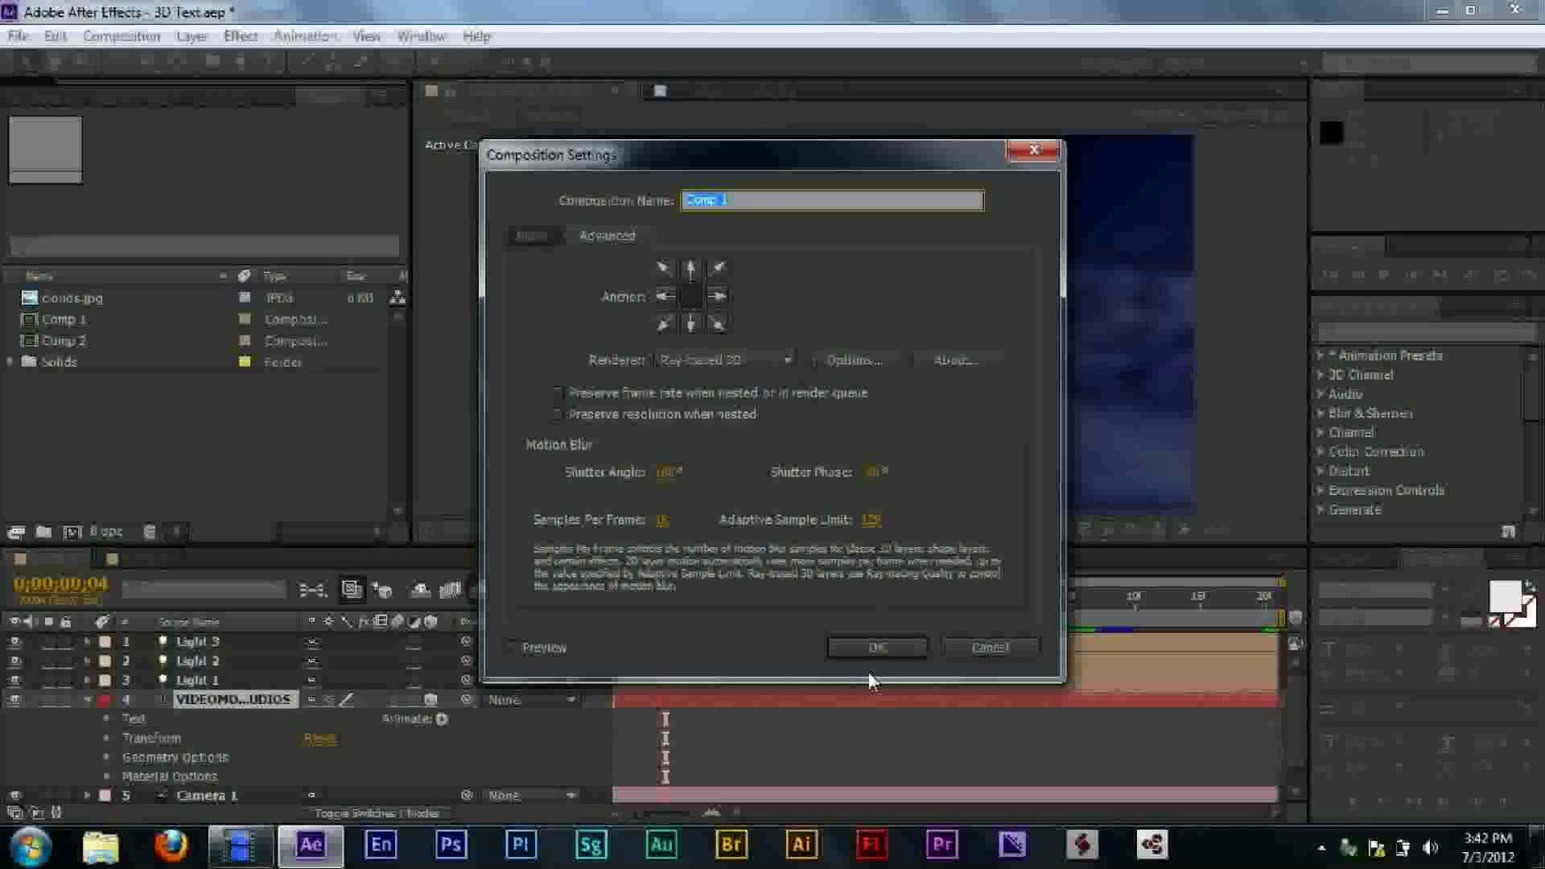
{"action": "left_click", "coordinate": [874, 648]}
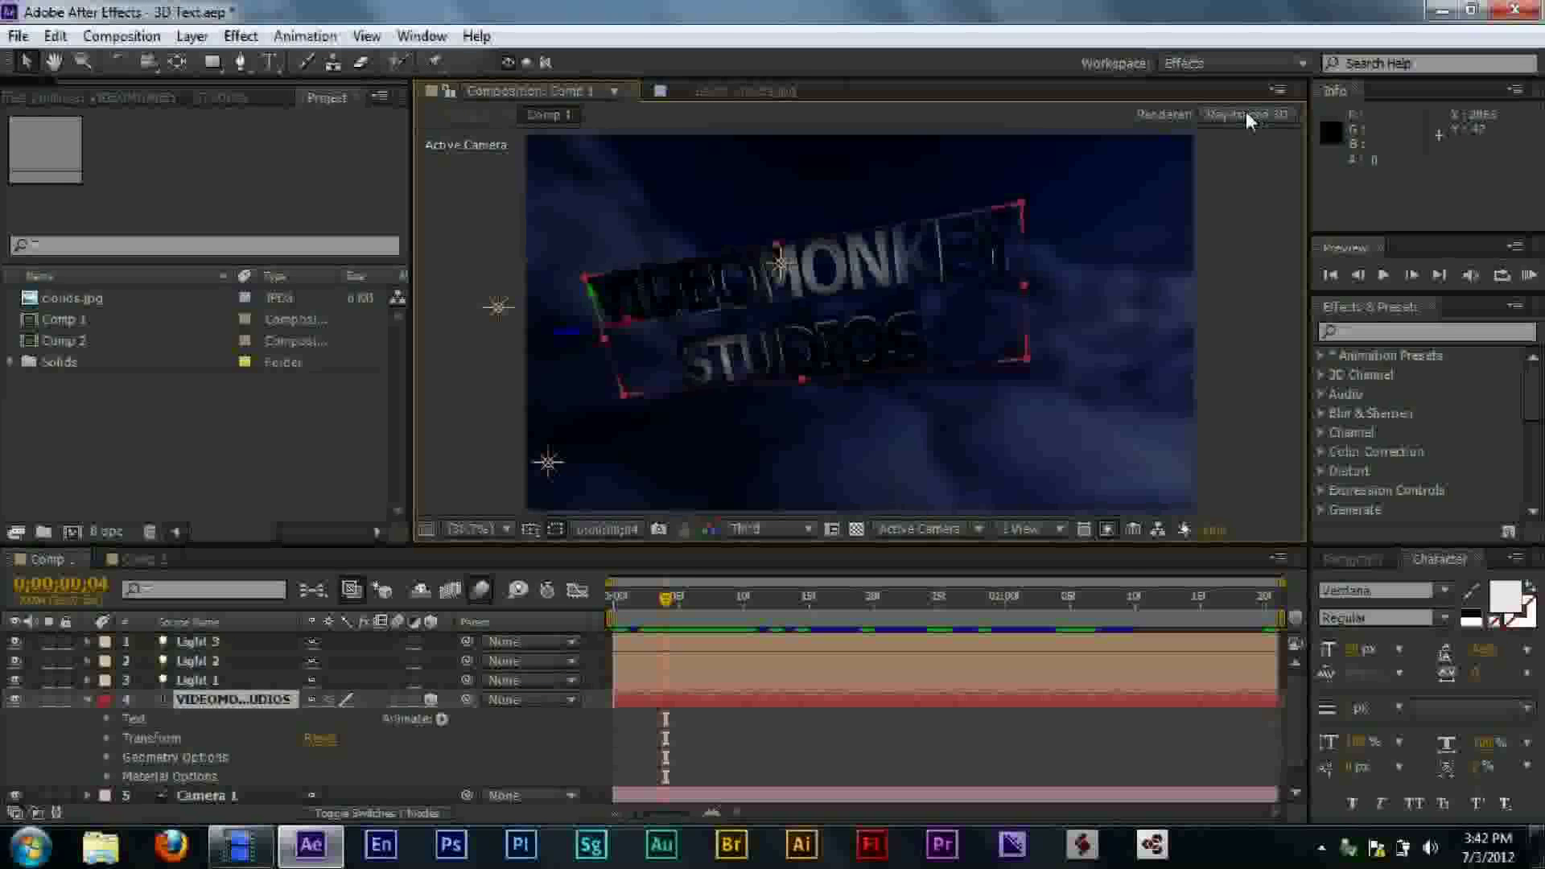
- Expand the text layer's Geometry Options with the Convex bevel and move to about 0:00:01:01
{"action": "left_click", "coordinate": [107, 777]}
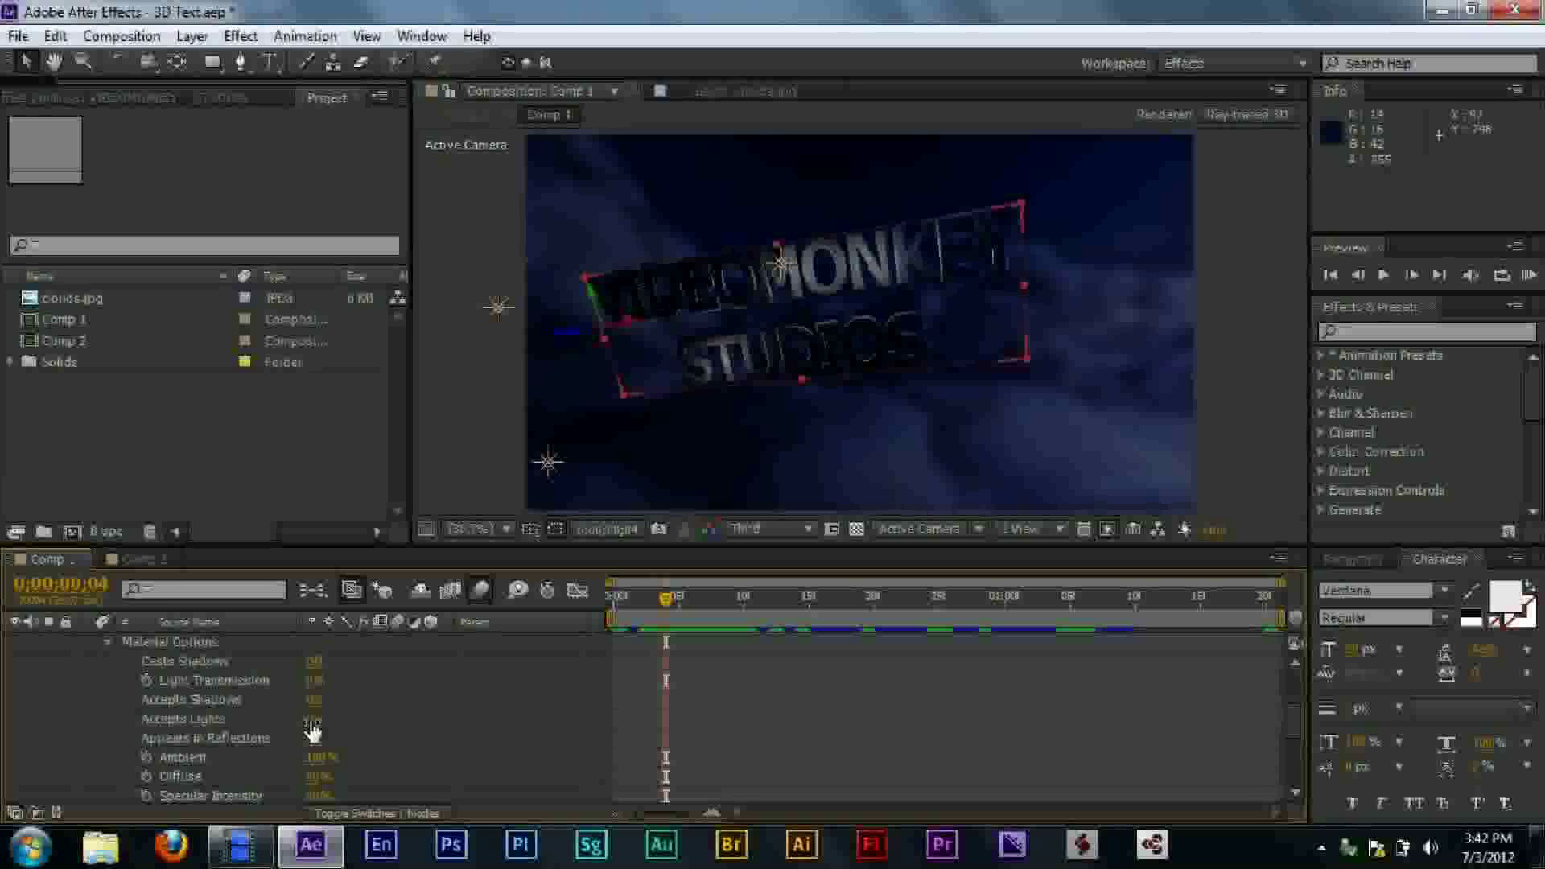
{"action": "left_click", "coordinate": [110, 646]}
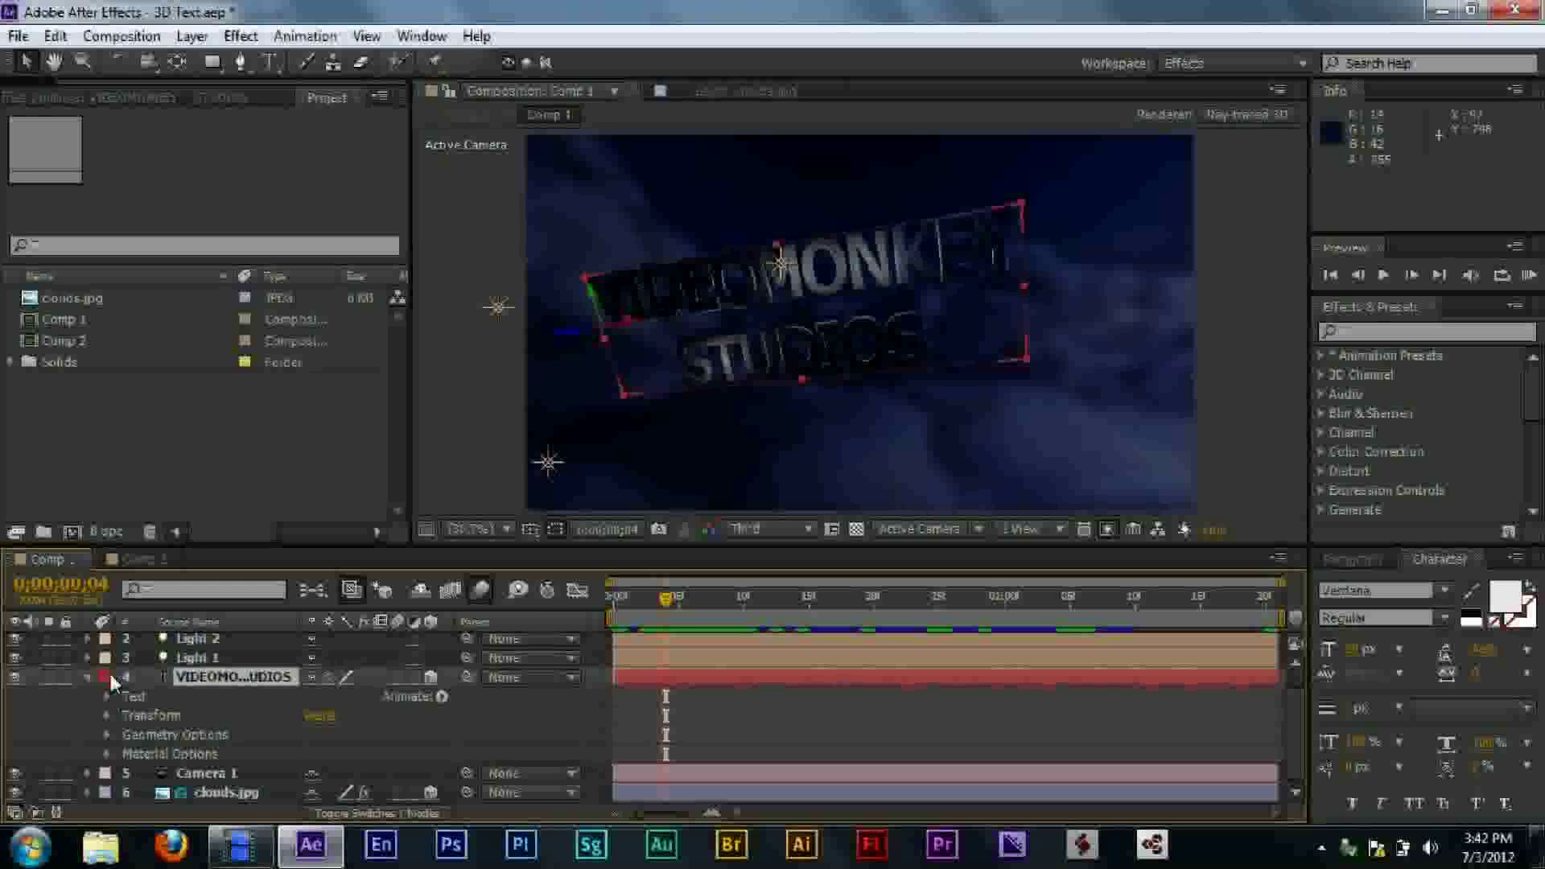
{"action": "left_click", "coordinate": [107, 735]}
{"action": "scroll", "coordinate": [483, 693], "scroll_direction": "down", "scroll_amount": 1}
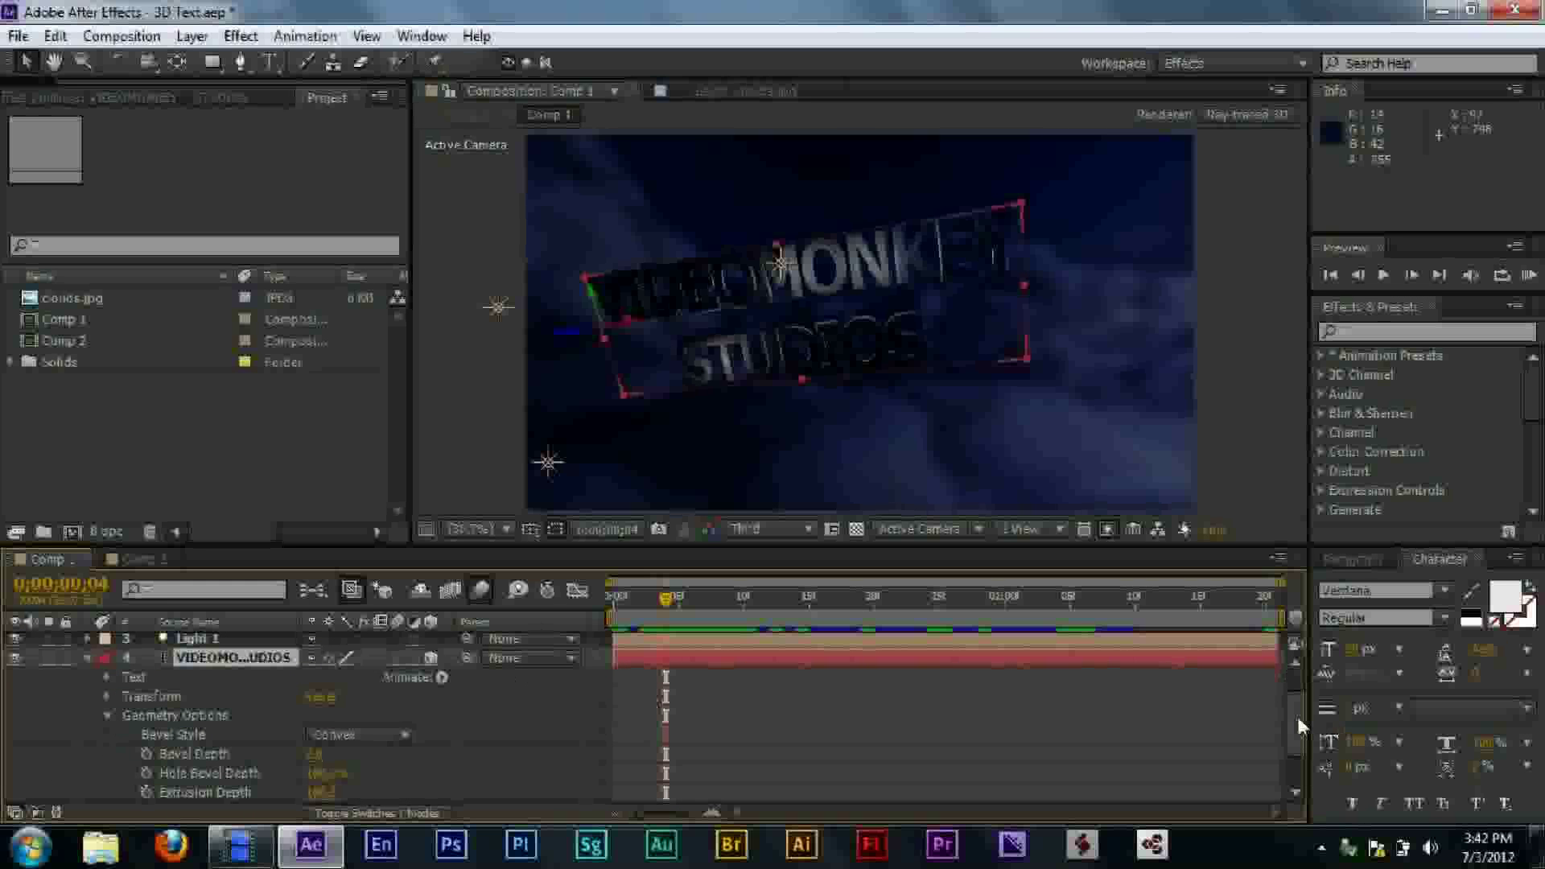
{"action": "scroll", "coordinate": [1300, 725], "scroll_direction": "down", "scroll_amount": 3}
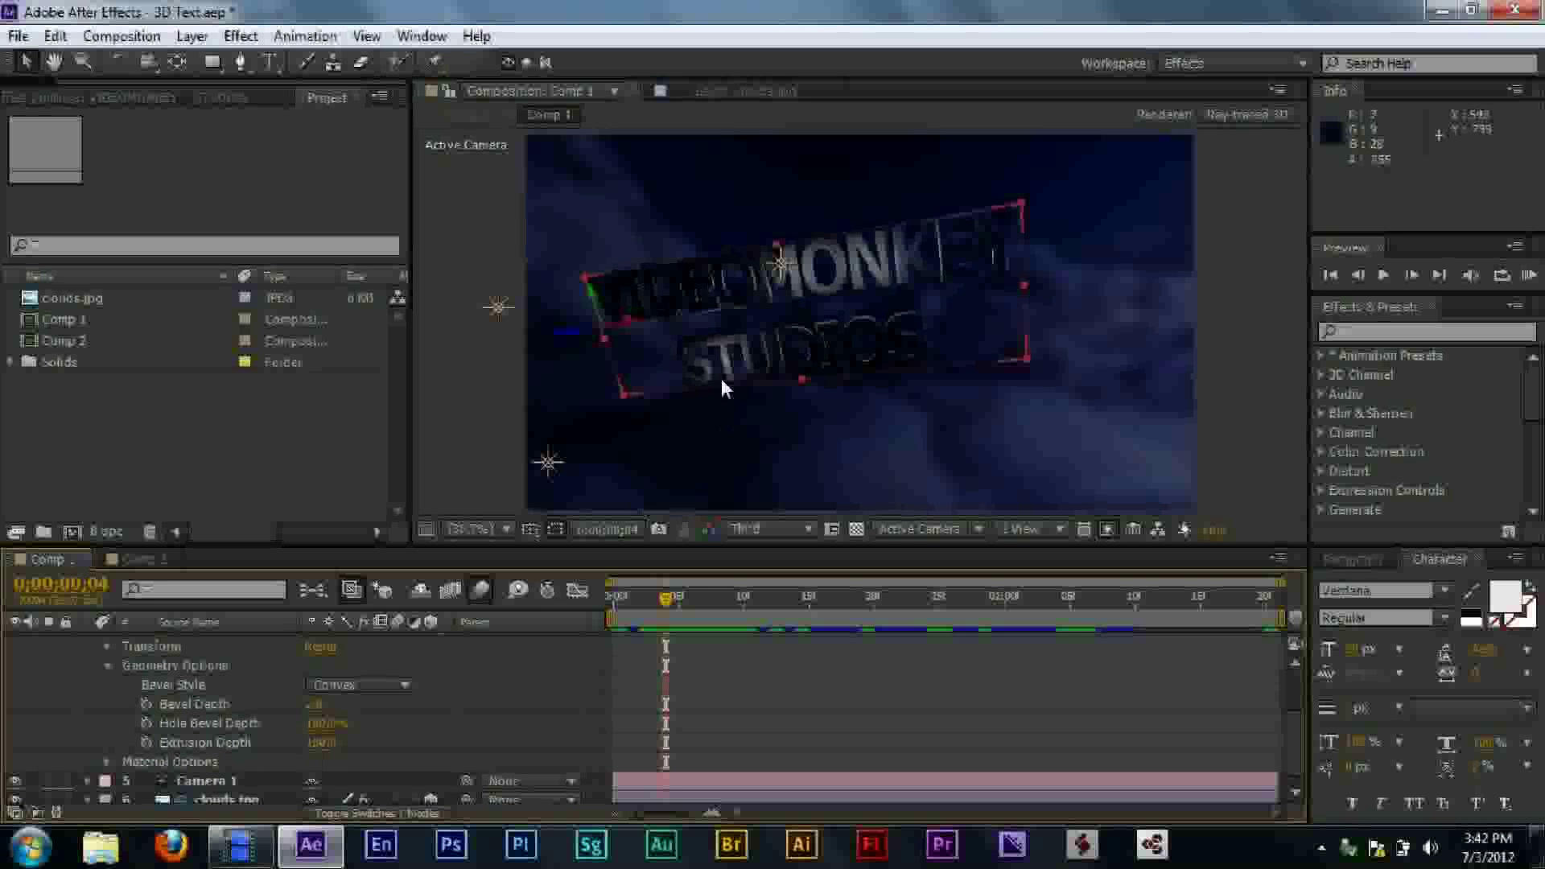
{"action": "left_click", "coordinate": [680, 597]}
{"action": "left_click_drag", "start_coordinate": [688, 600], "coordinate": [1027, 606]}
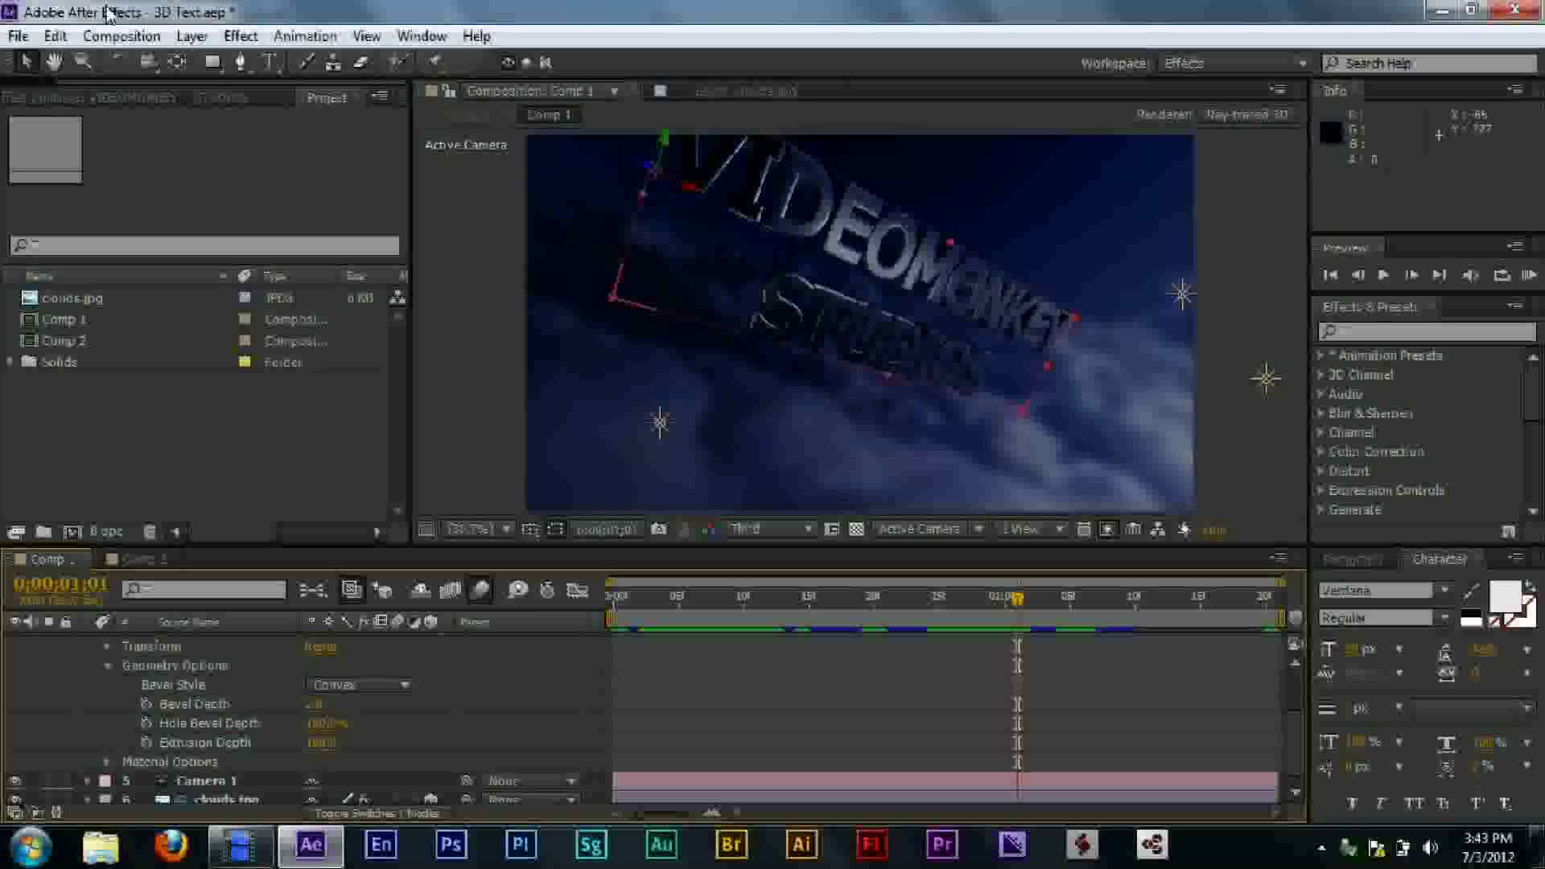
- Zoom in on the STUDIOS lettering to examine the bevel, then fit the composition back in view
{"action": "left_click", "coordinate": [82, 61]}
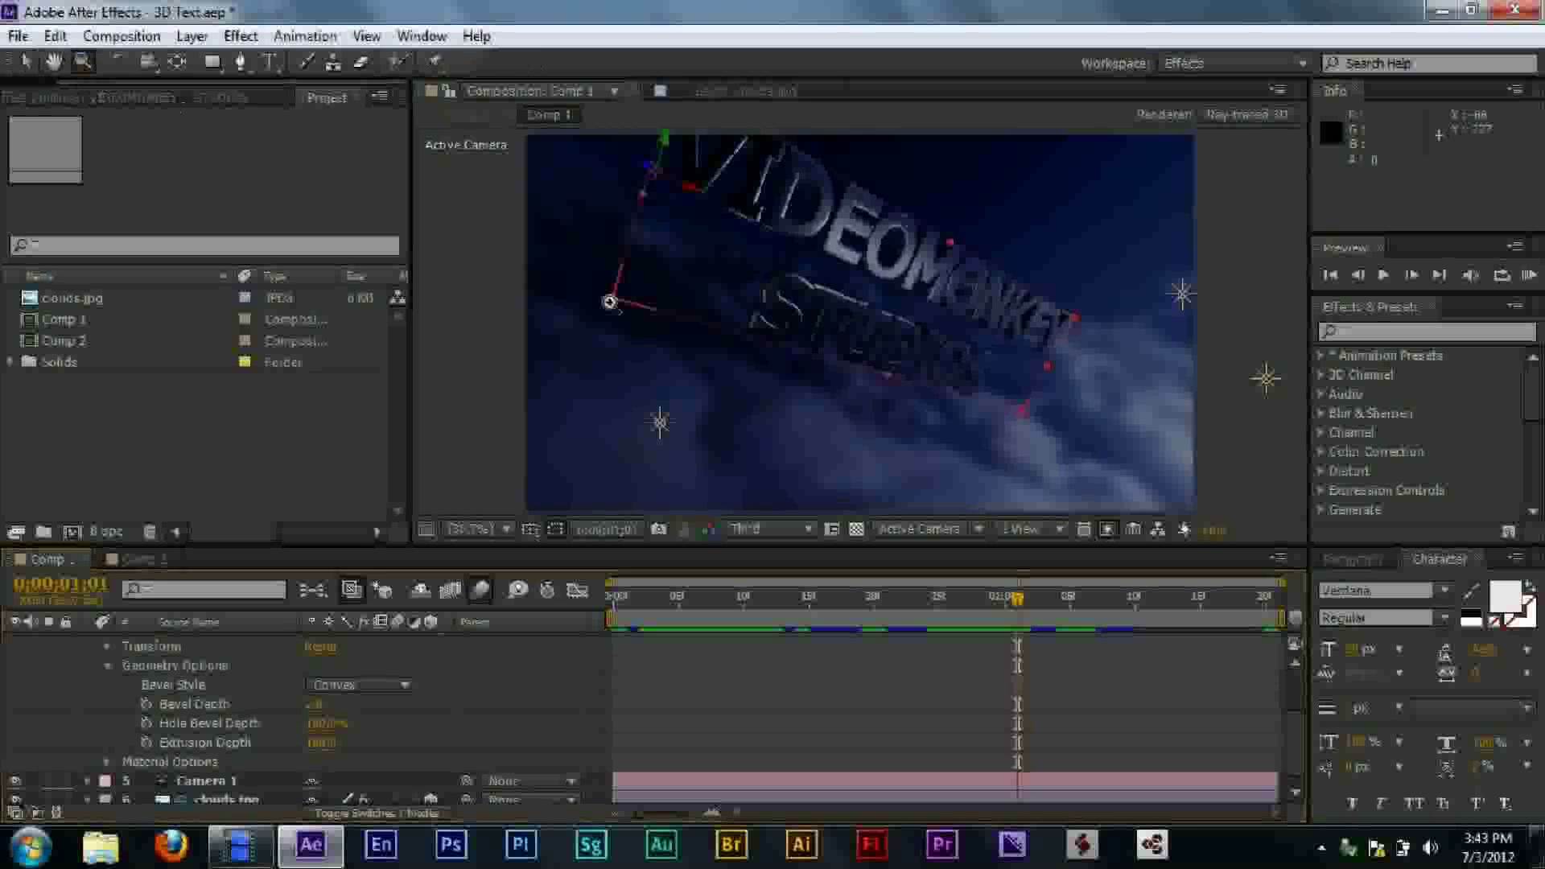
{"action": "left_click", "coordinate": [912, 333]}
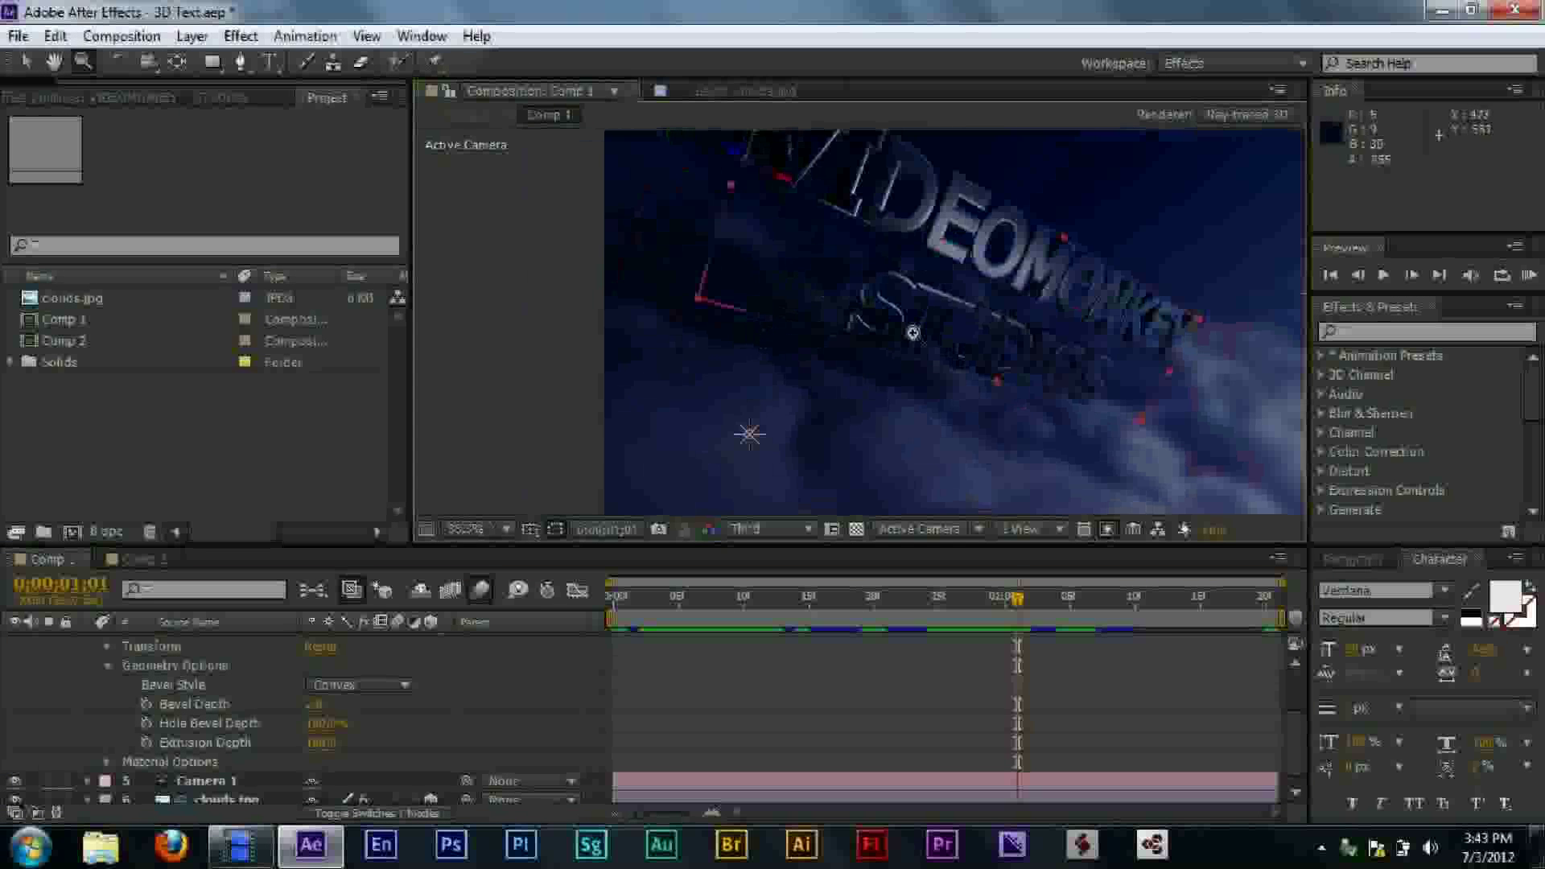
{"action": "left_click", "coordinate": [855, 330]}
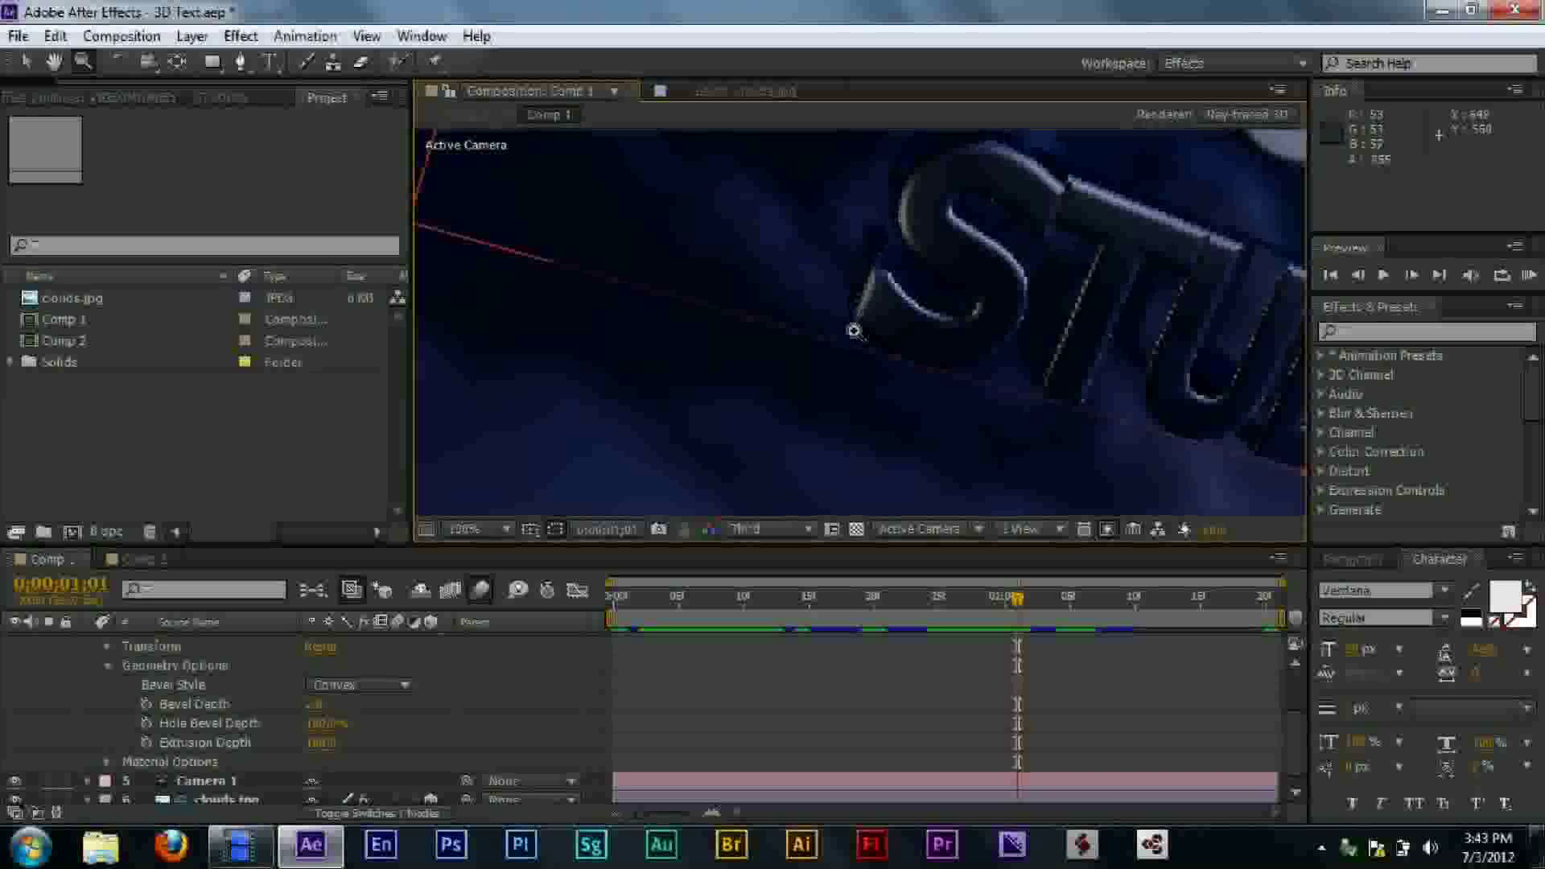
{"action": "left_click", "coordinate": [499, 527]}
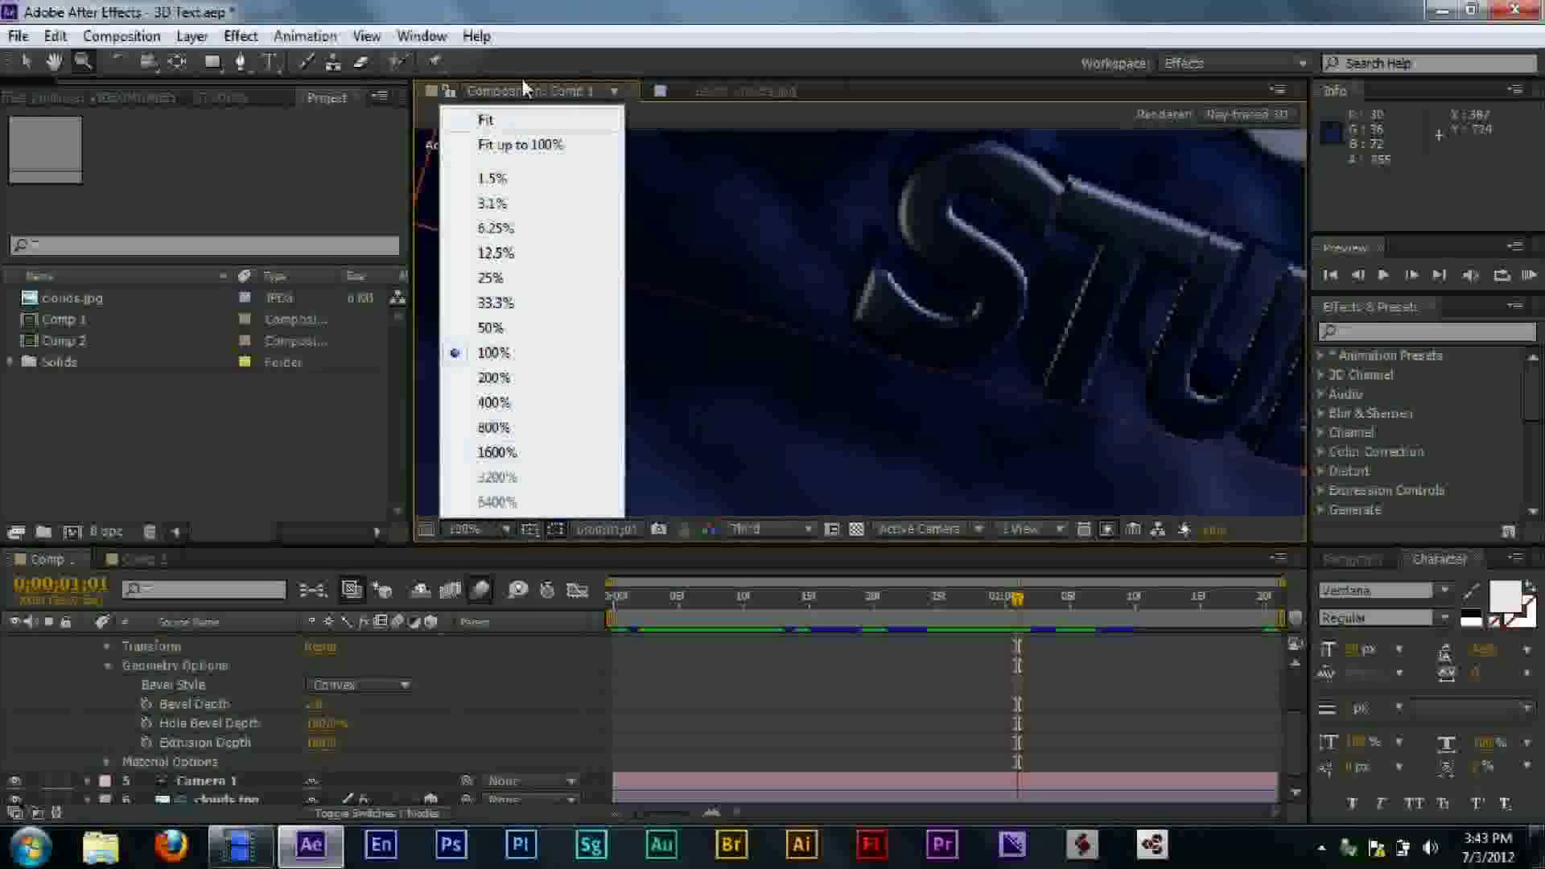
{"action": "left_click", "coordinate": [488, 118]}
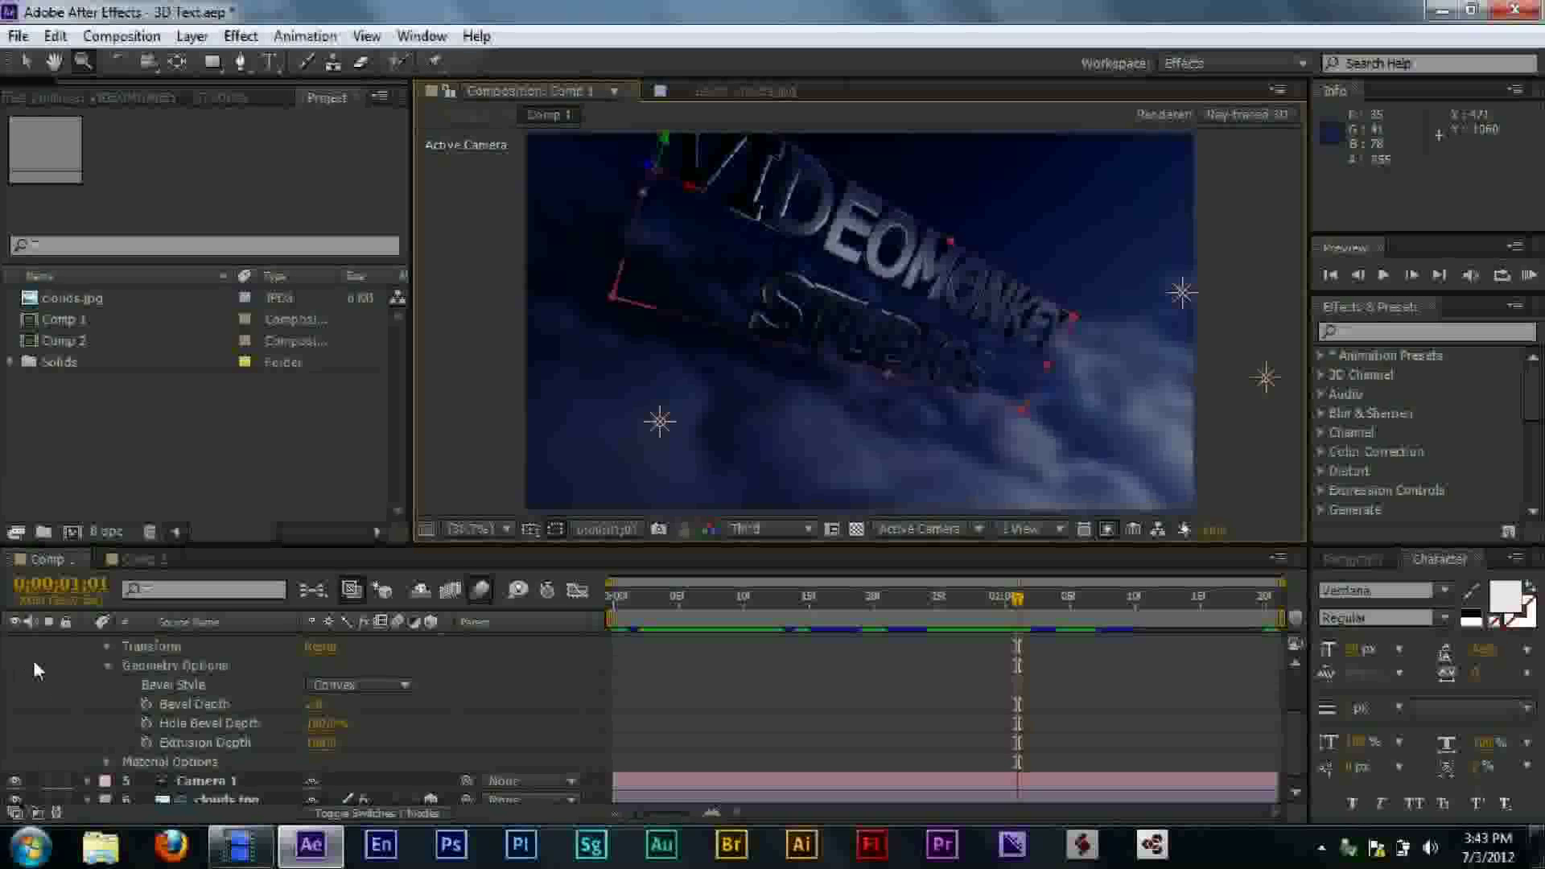
- Collapse Geometry Options and scroll through Material Options from Casts Shadows to Index of Refraction
{"action": "left_click", "coordinate": [108, 665]}
{"action": "scroll", "coordinate": [108, 702], "scroll_direction": "up", "scroll_amount": 2}
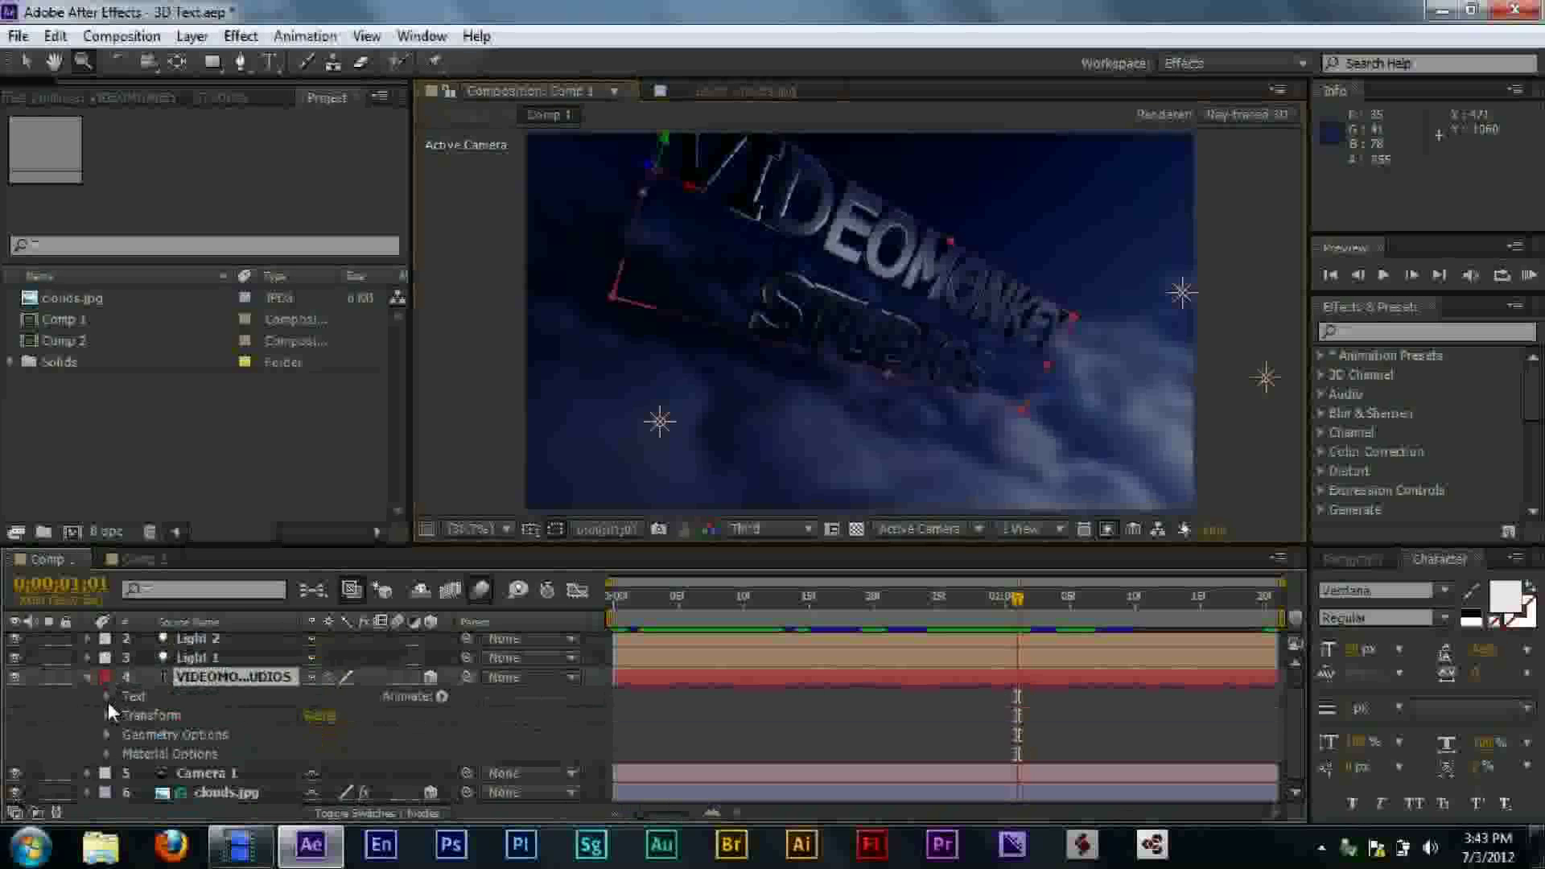
{"action": "left_click", "coordinate": [107, 756]}
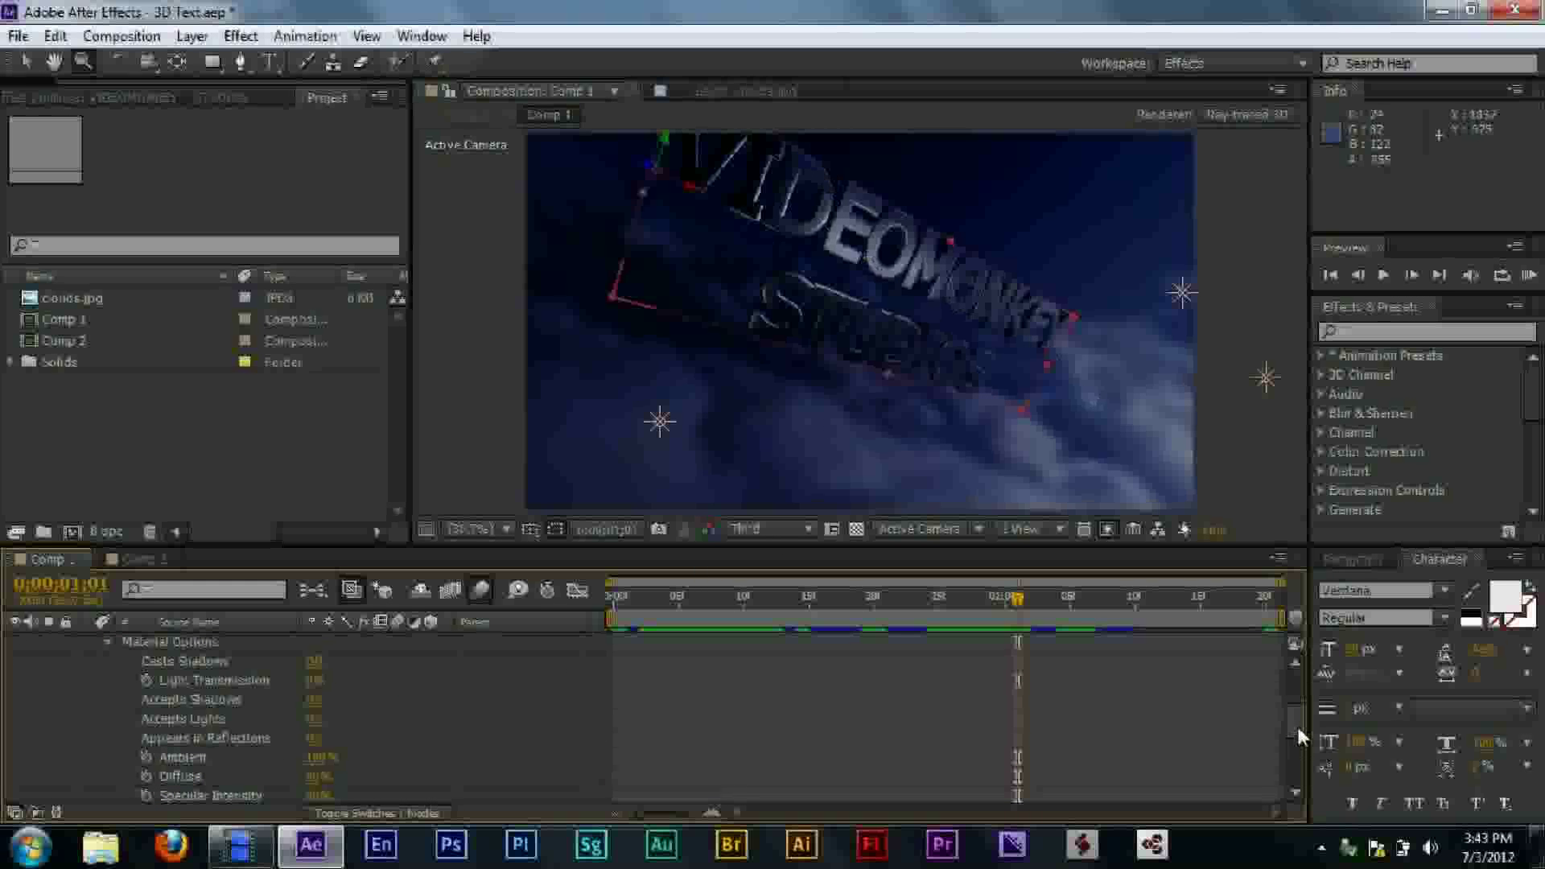
{"action": "scroll", "coordinate": [1297, 722], "scroll_direction": "down", "scroll_amount": 4}
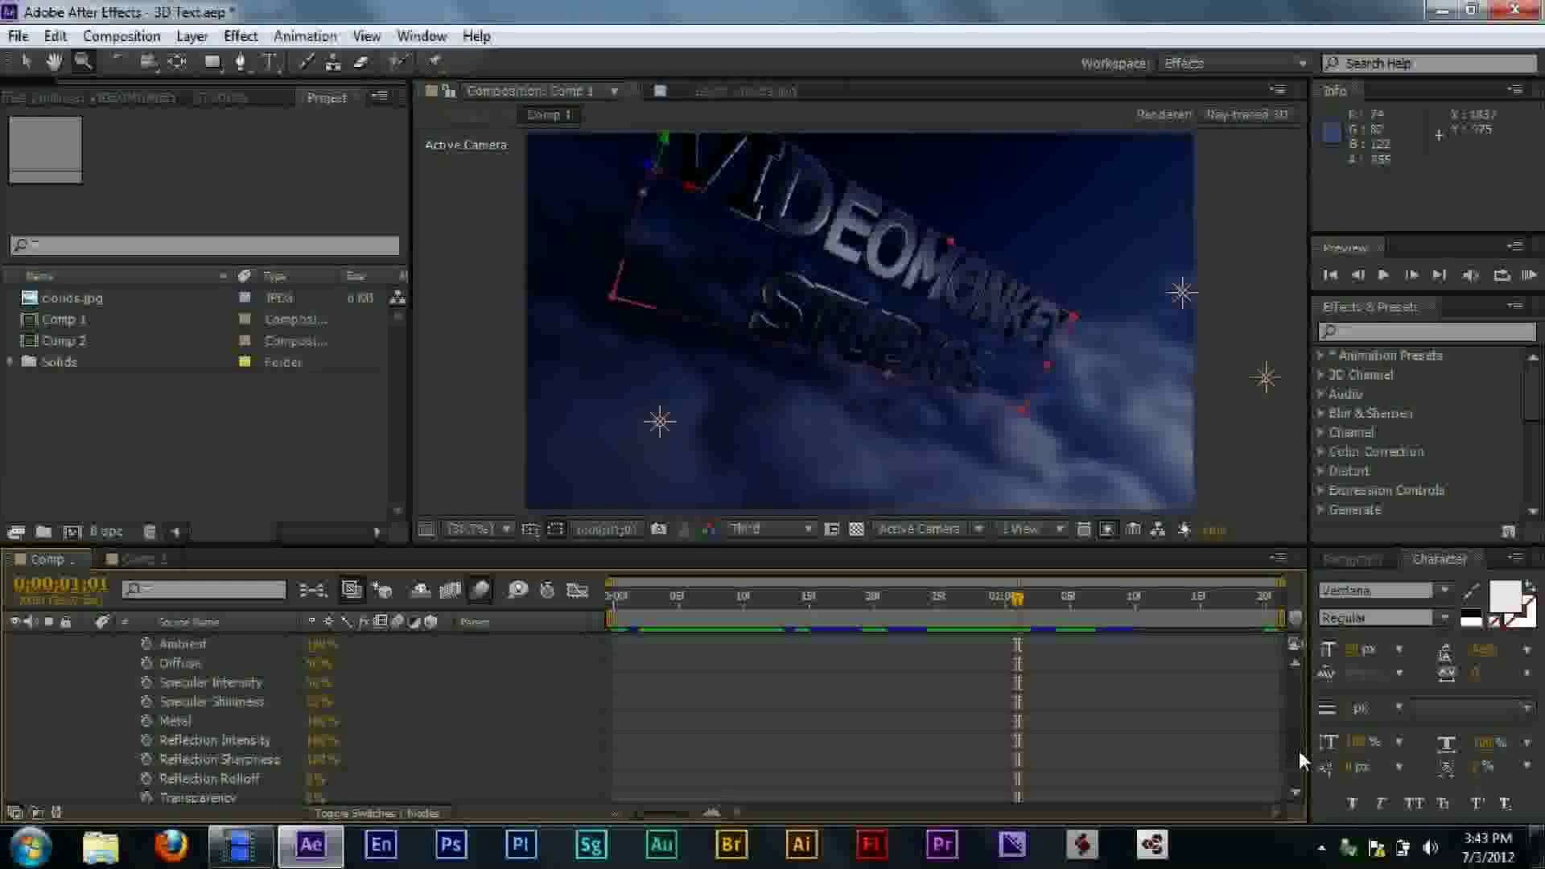
{"action": "scroll", "coordinate": [1299, 750], "scroll_direction": "down", "scroll_amount": 1}
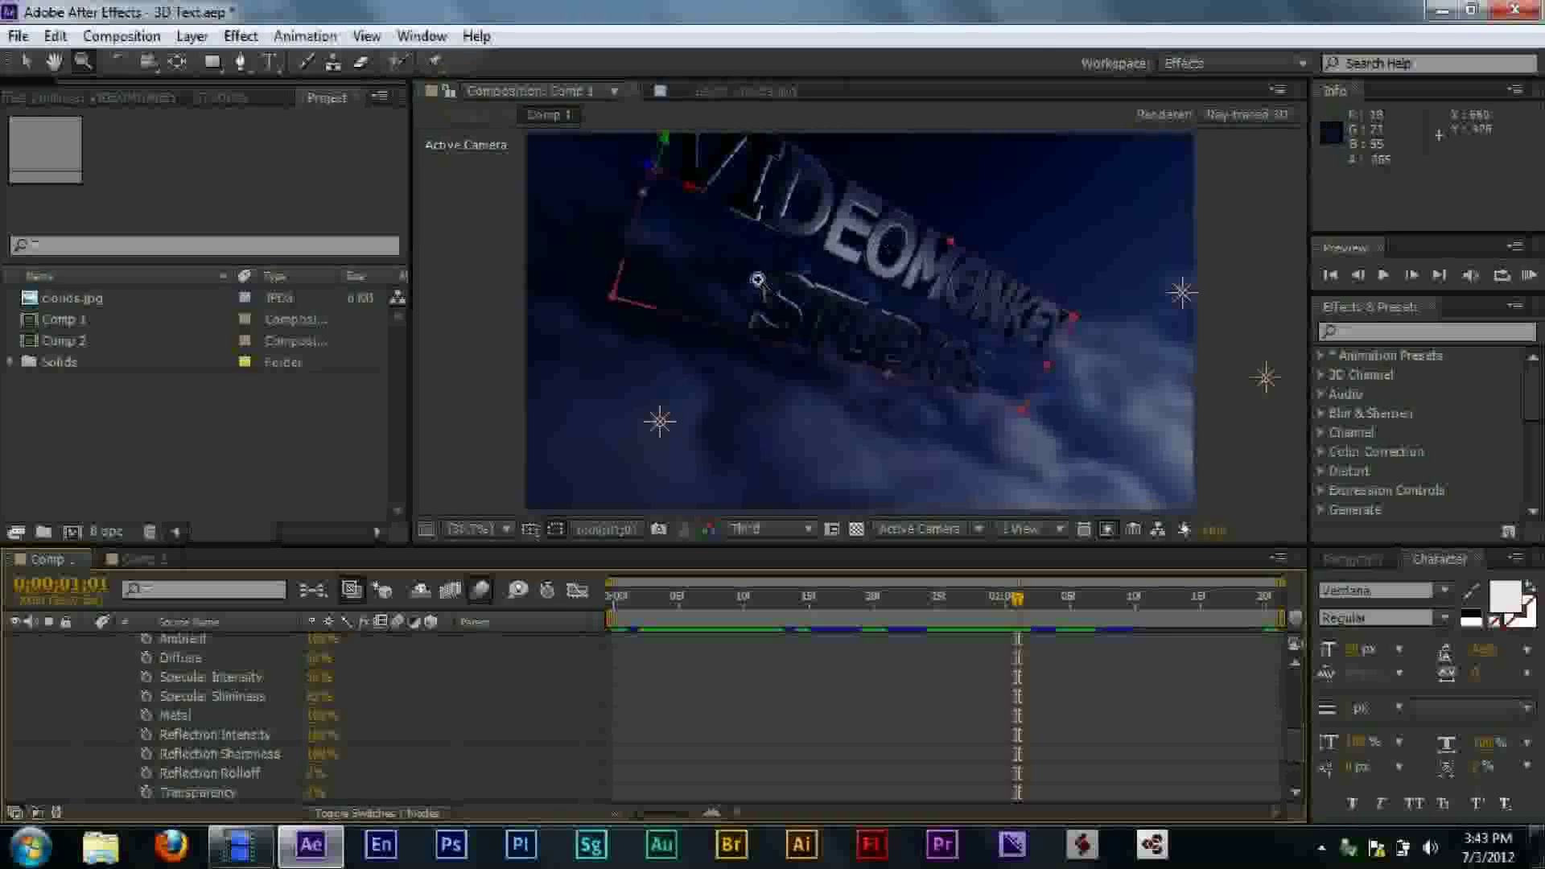
{"action": "mouse_move", "coordinate": [1291, 748]}
{"action": "left_mouse_down"}
{"action": "mouse_move", "coordinate": [1294, 777]}
{"action": "mouse_move", "coordinate": [1292, 752]}
{"action": "left_mouse_up"}
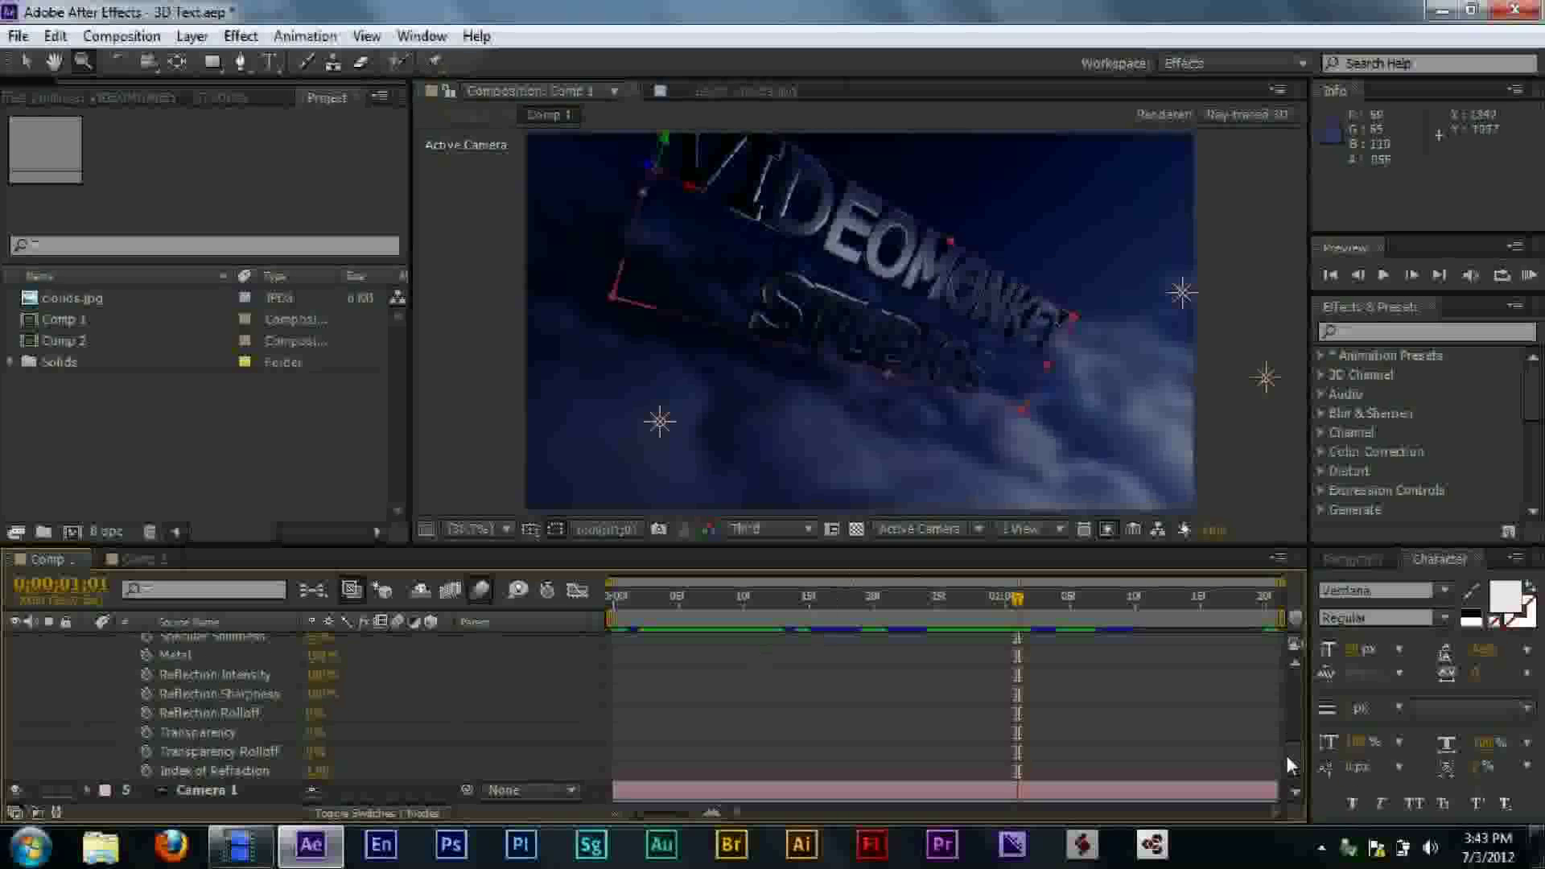
{"action": "left_click_drag", "start_coordinate": [1286, 755], "coordinate": [1294, 689]}
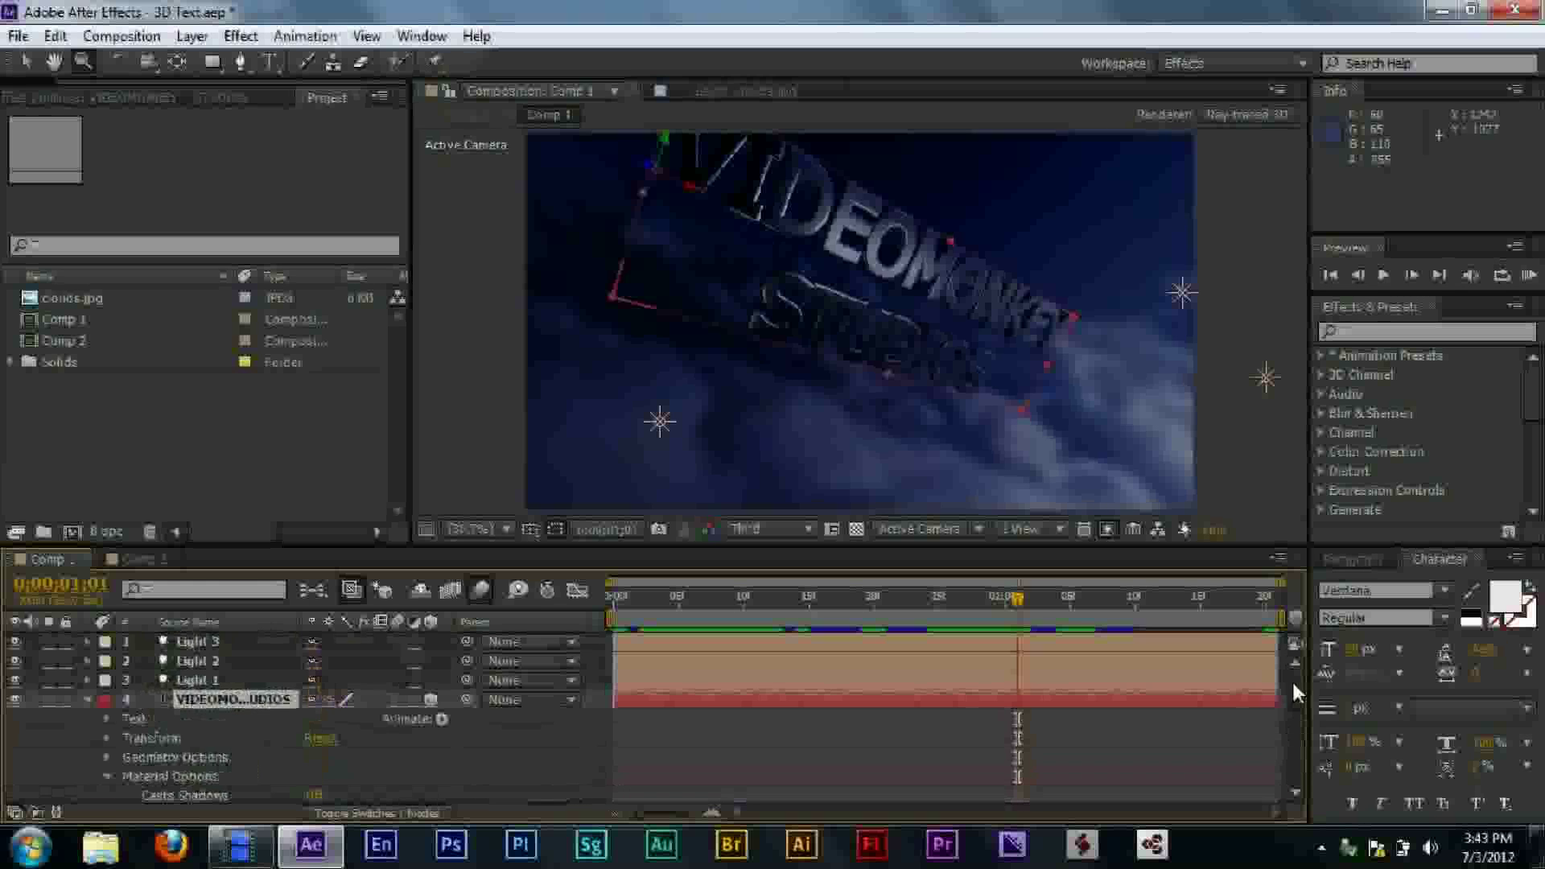
- Collapse the text layer and verify clouds.jpg has 3D Layer and Environment Layer ticked
{"action": "left_click", "coordinate": [85, 699]}
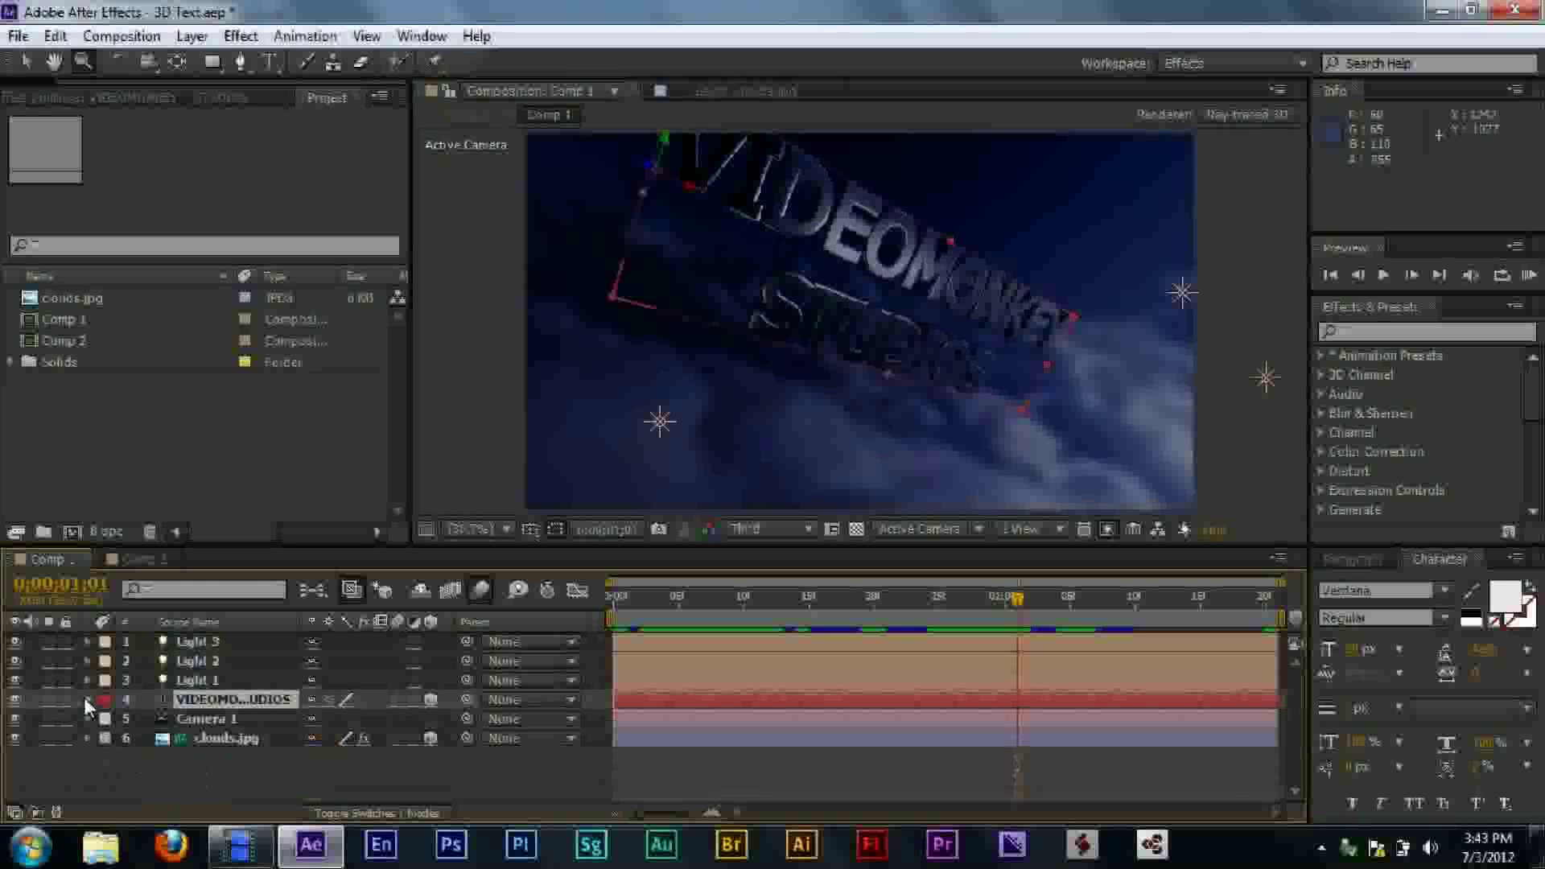
{"action": "right_click", "coordinate": [237, 737]}
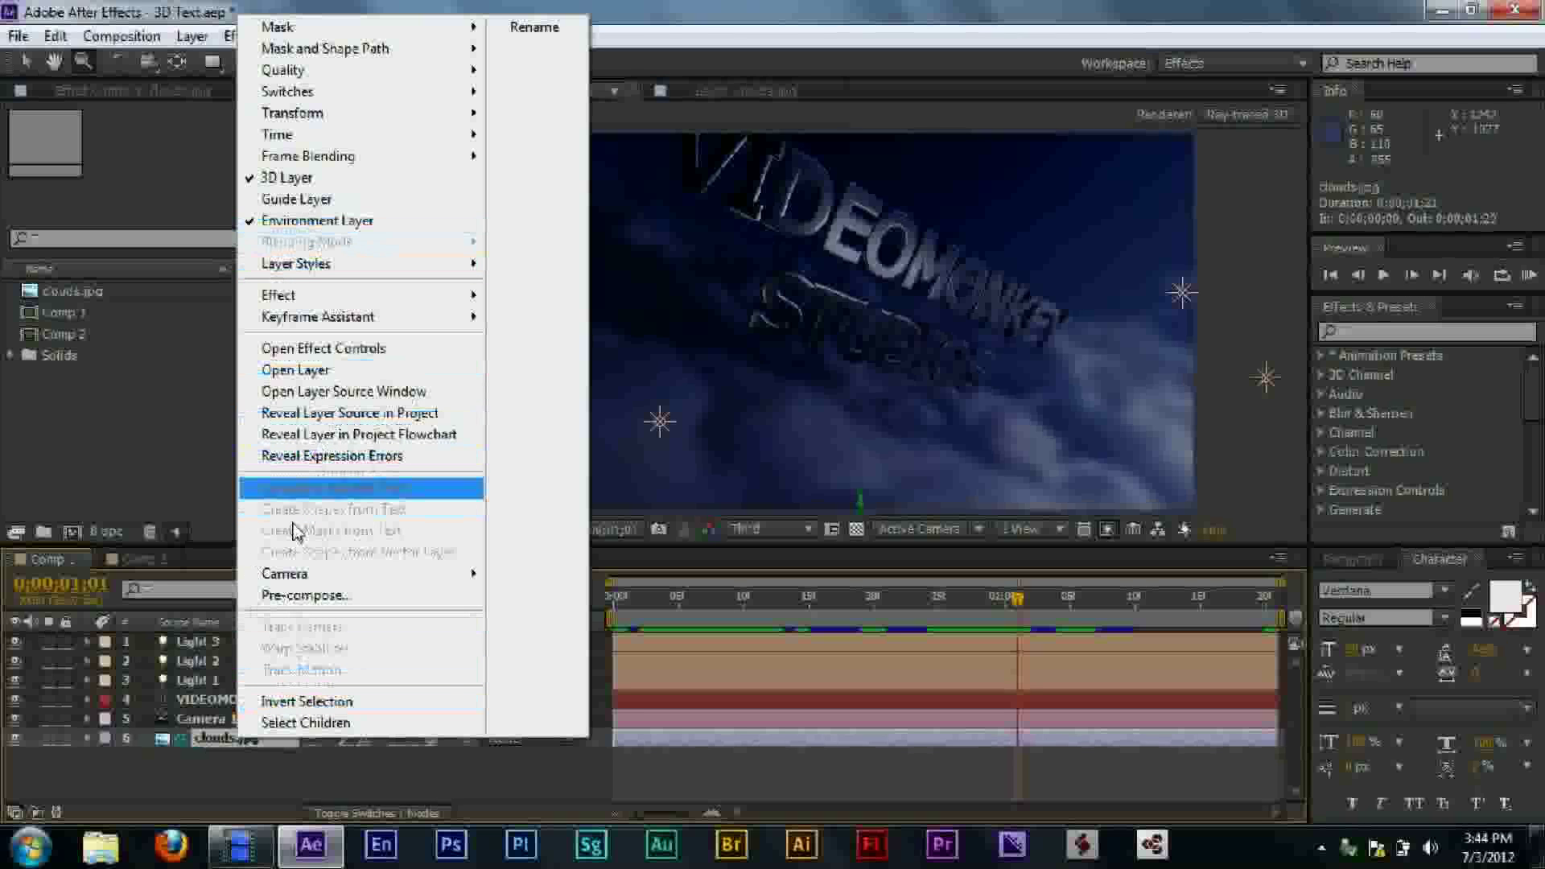
{"action": "left_click", "coordinate": [402, 759]}
{"action": "left_click", "coordinate": [402, 760]}
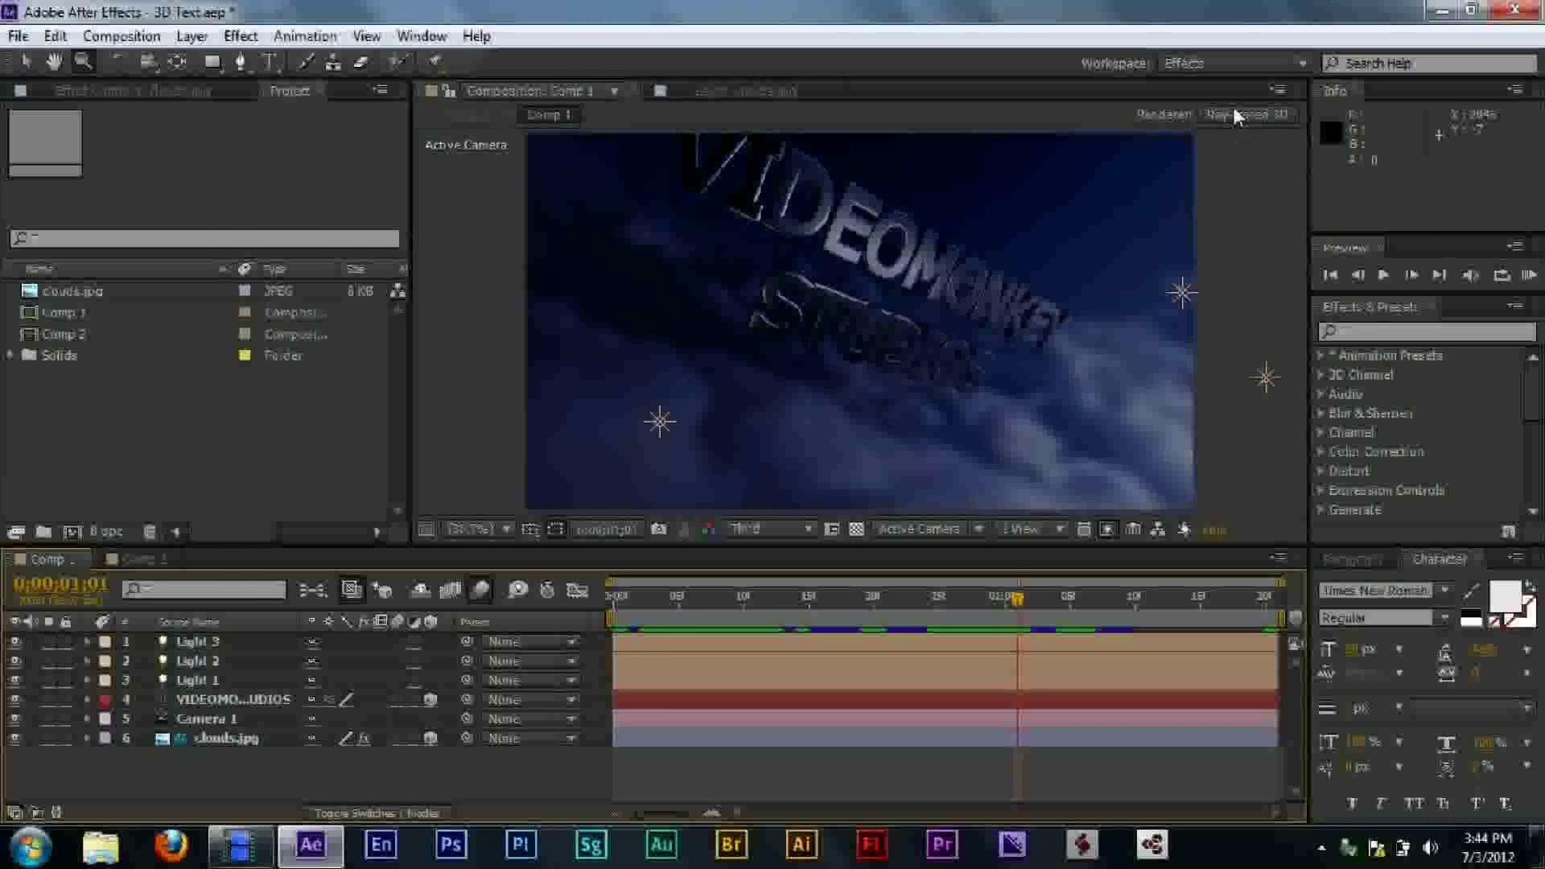
{"action": "left_click", "coordinate": [230, 700]}
- Select Light 1, Light 2 and Light 3 to see where each sits in the scene
{"action": "left_click", "coordinate": [231, 678]}
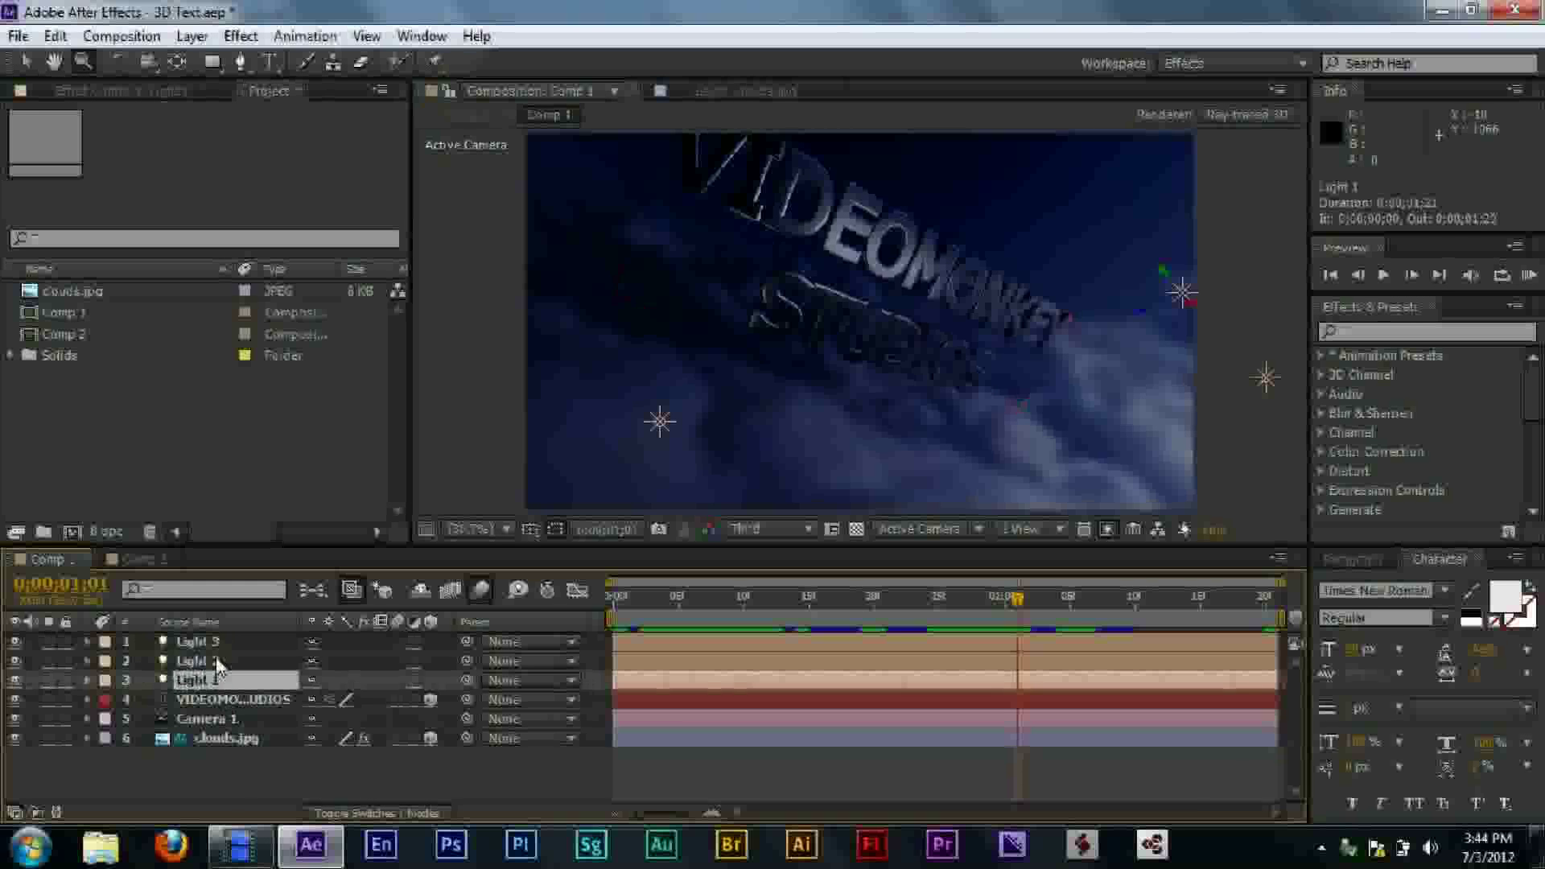
{"action": "left_click", "coordinate": [219, 661]}
{"action": "key", "text": "Return"}
{"action": "left_click", "coordinate": [215, 641]}
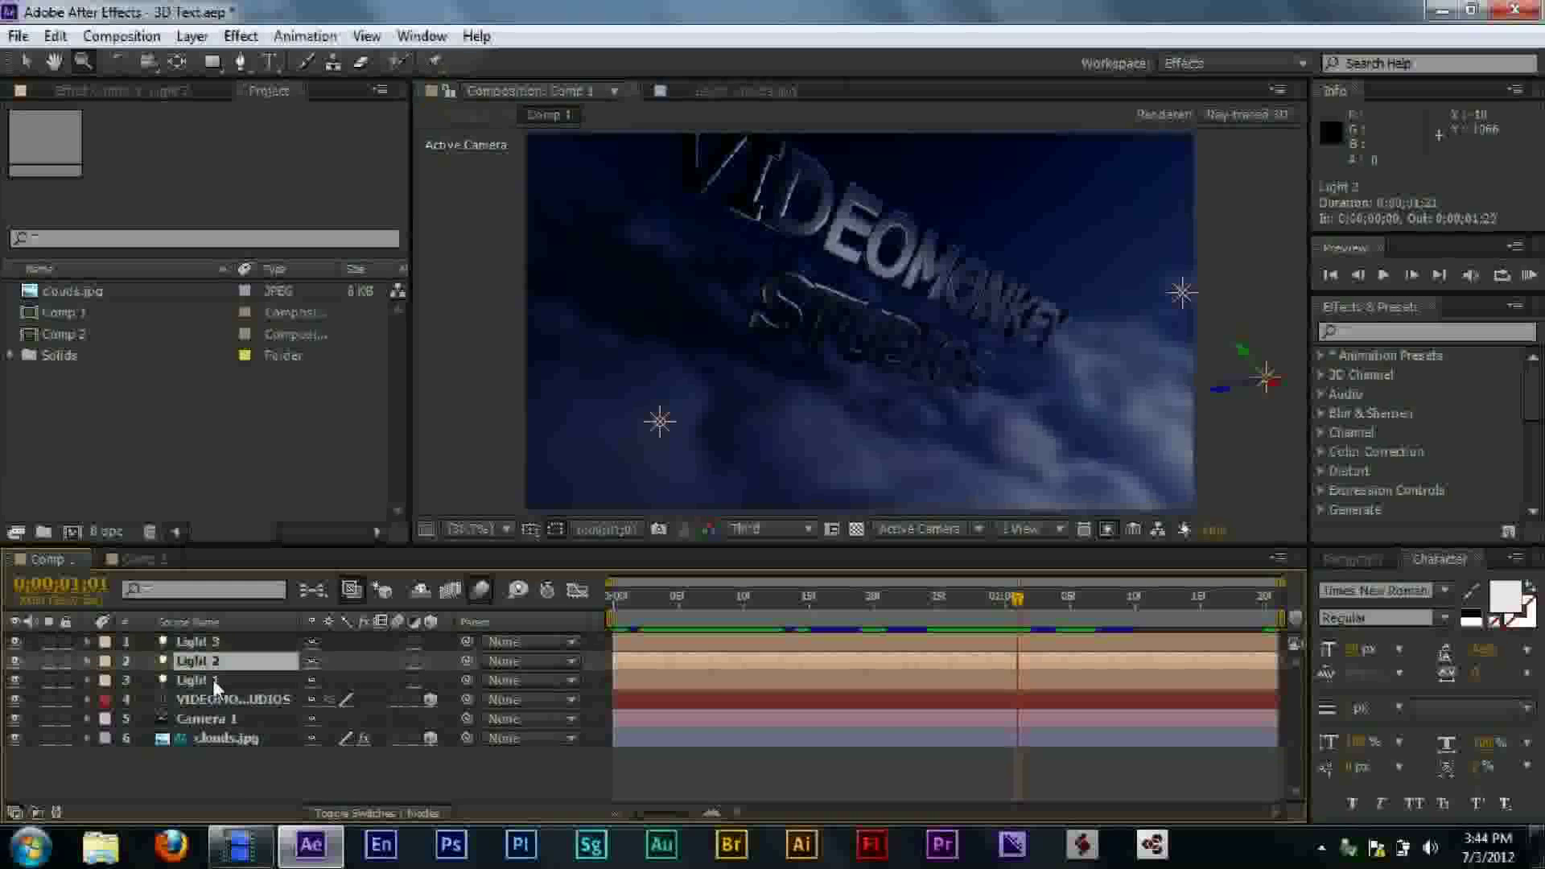
{"action": "left_click", "coordinate": [214, 679]}
{"action": "key", "text": "Return"}
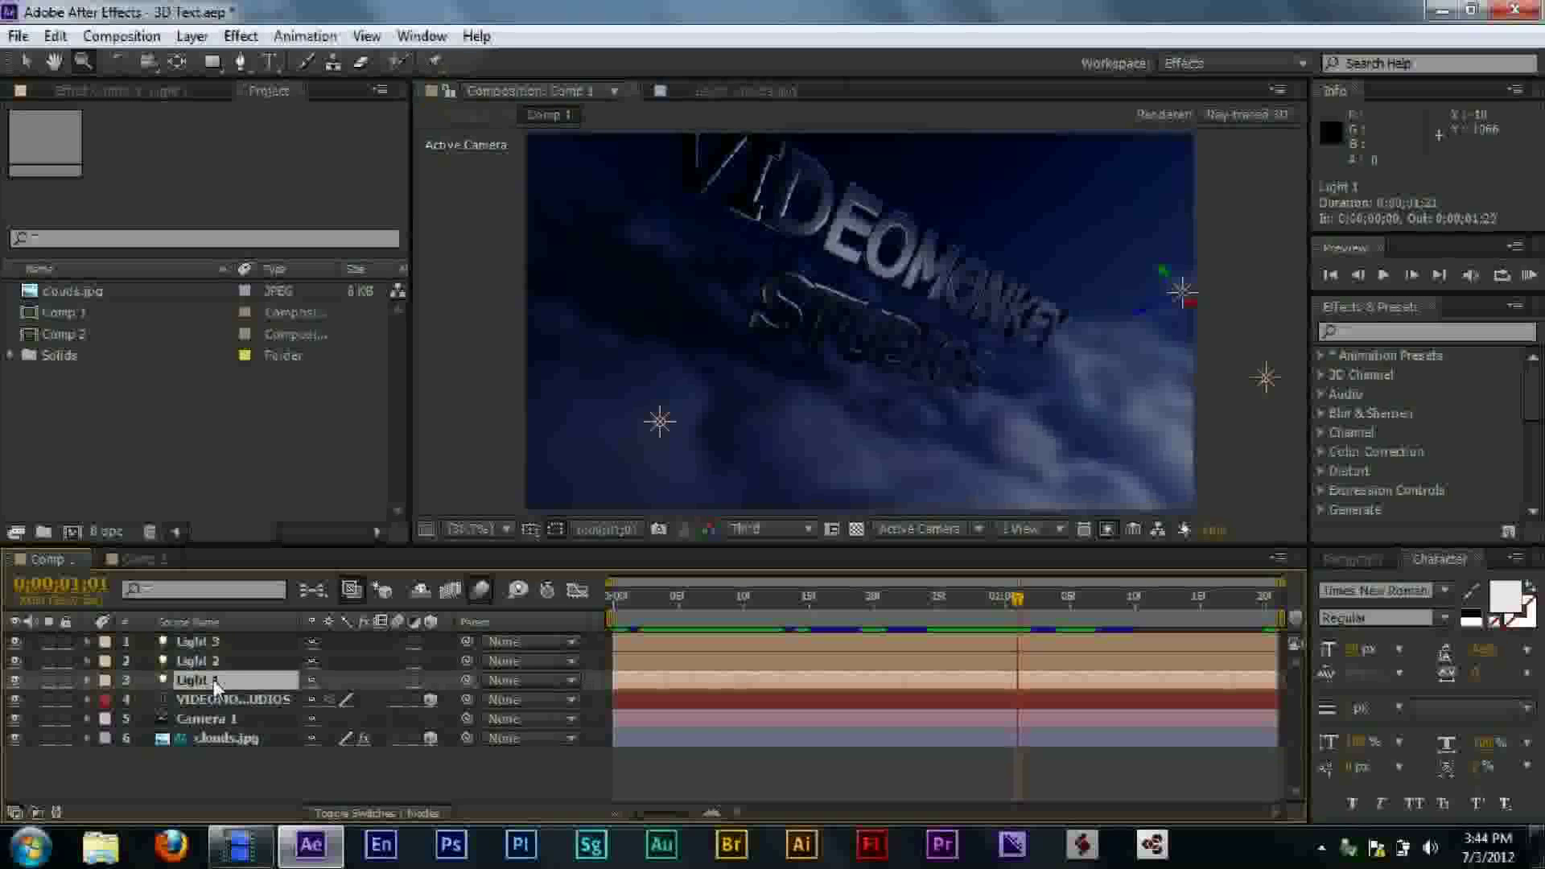
{"action": "left_click", "coordinate": [211, 661]}
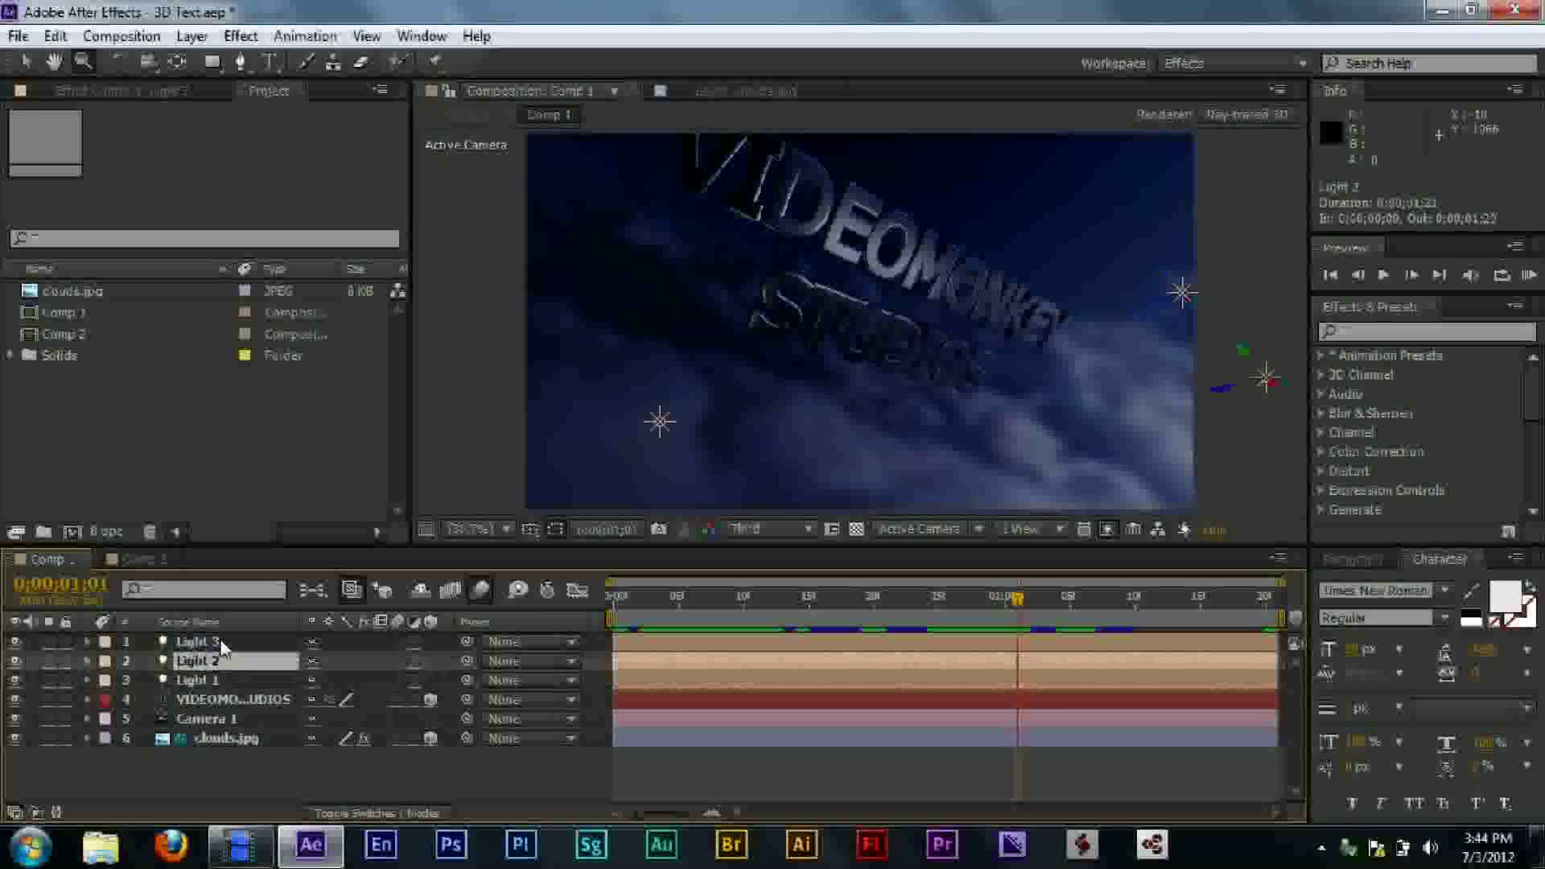
{"action": "left_click", "coordinate": [222, 643]}
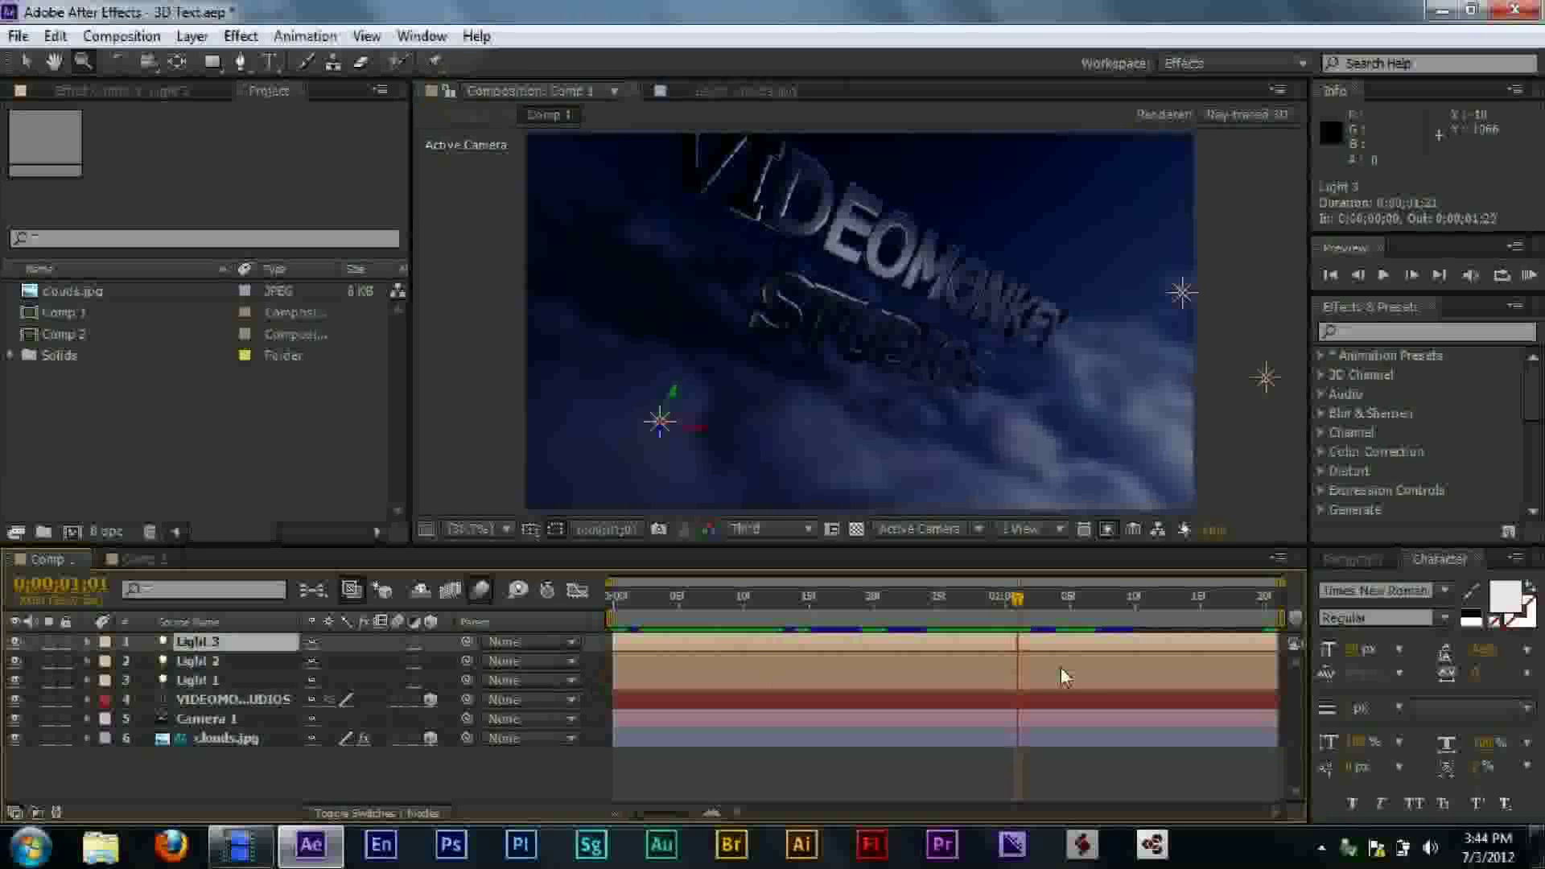
- Scrub the camera move between 0:00:00:23 and 0:00:01:10, settling on 0:00:01:09
{"action": "left_click_drag", "start_coordinate": [1109, 602], "coordinate": [1135, 604]}
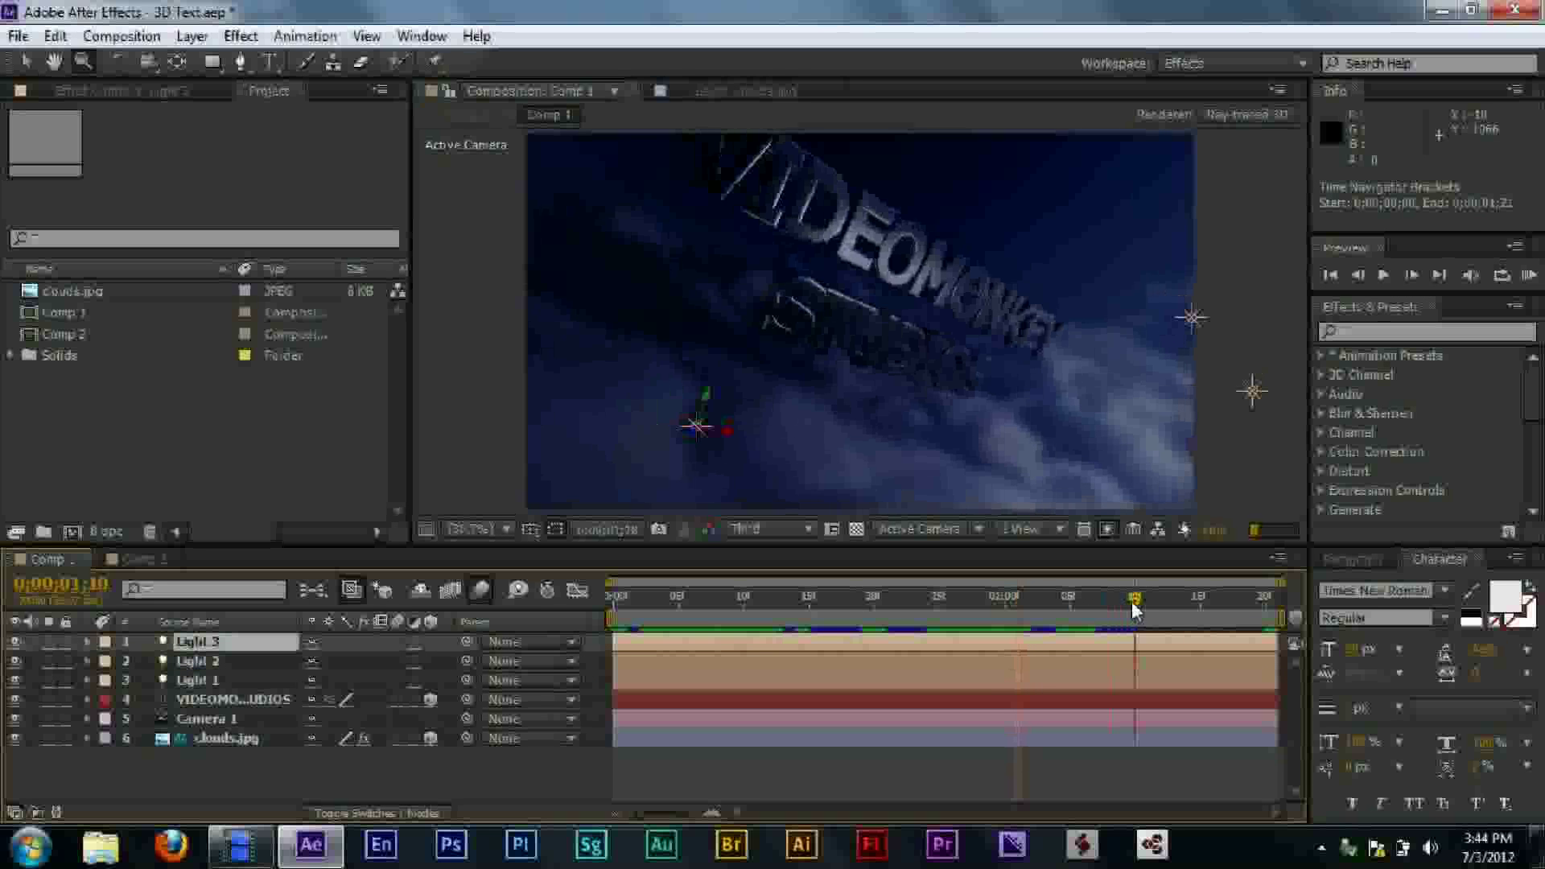
{"action": "left_click", "coordinate": [911, 597]}
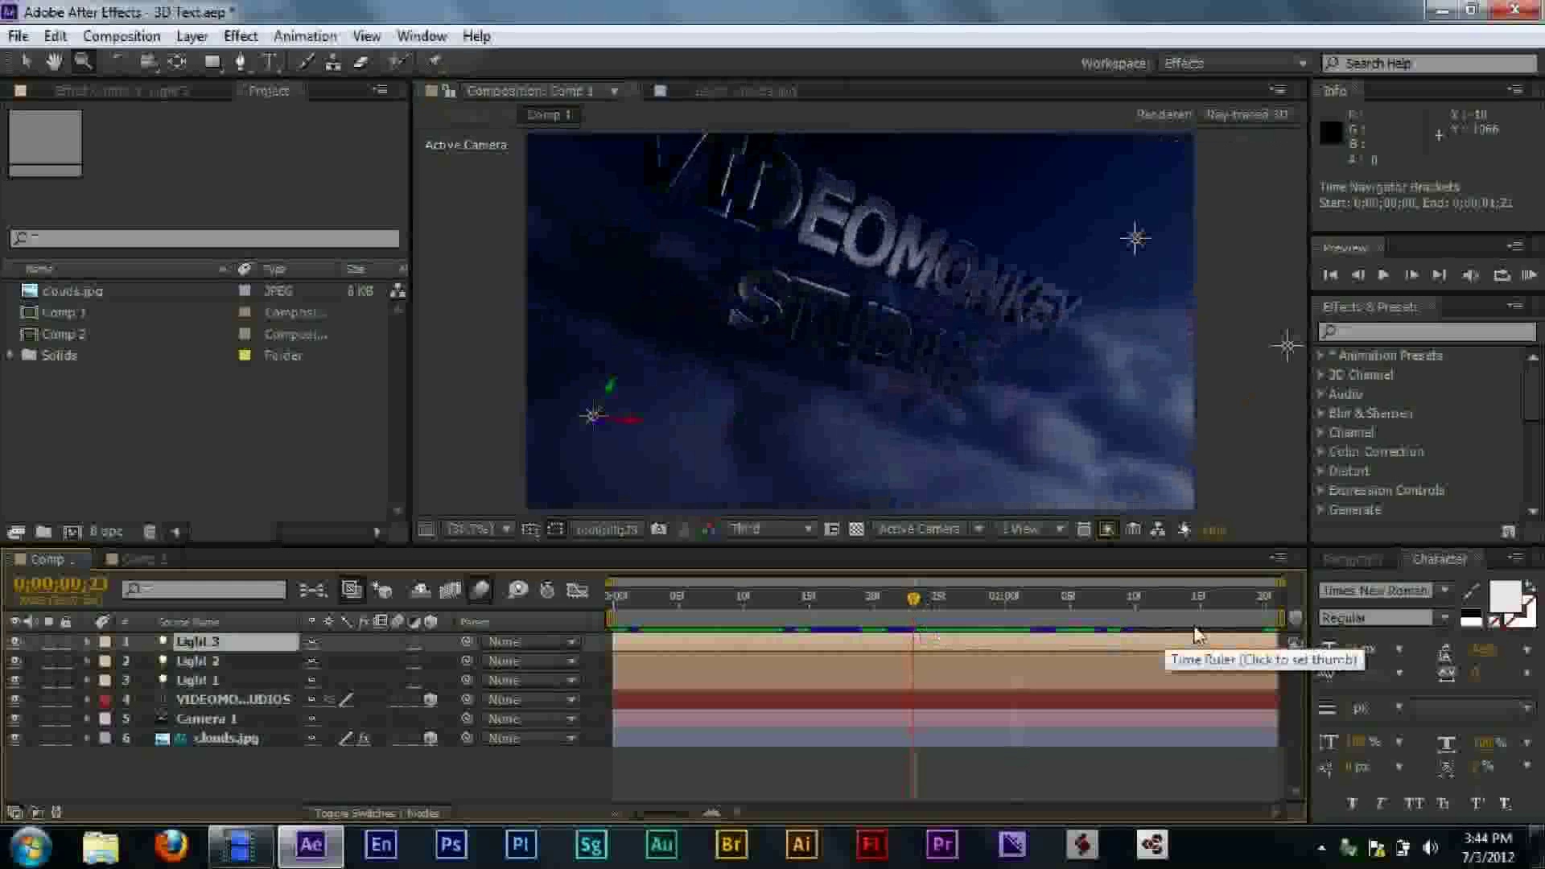
{"action": "left_click", "coordinate": [1137, 598]}
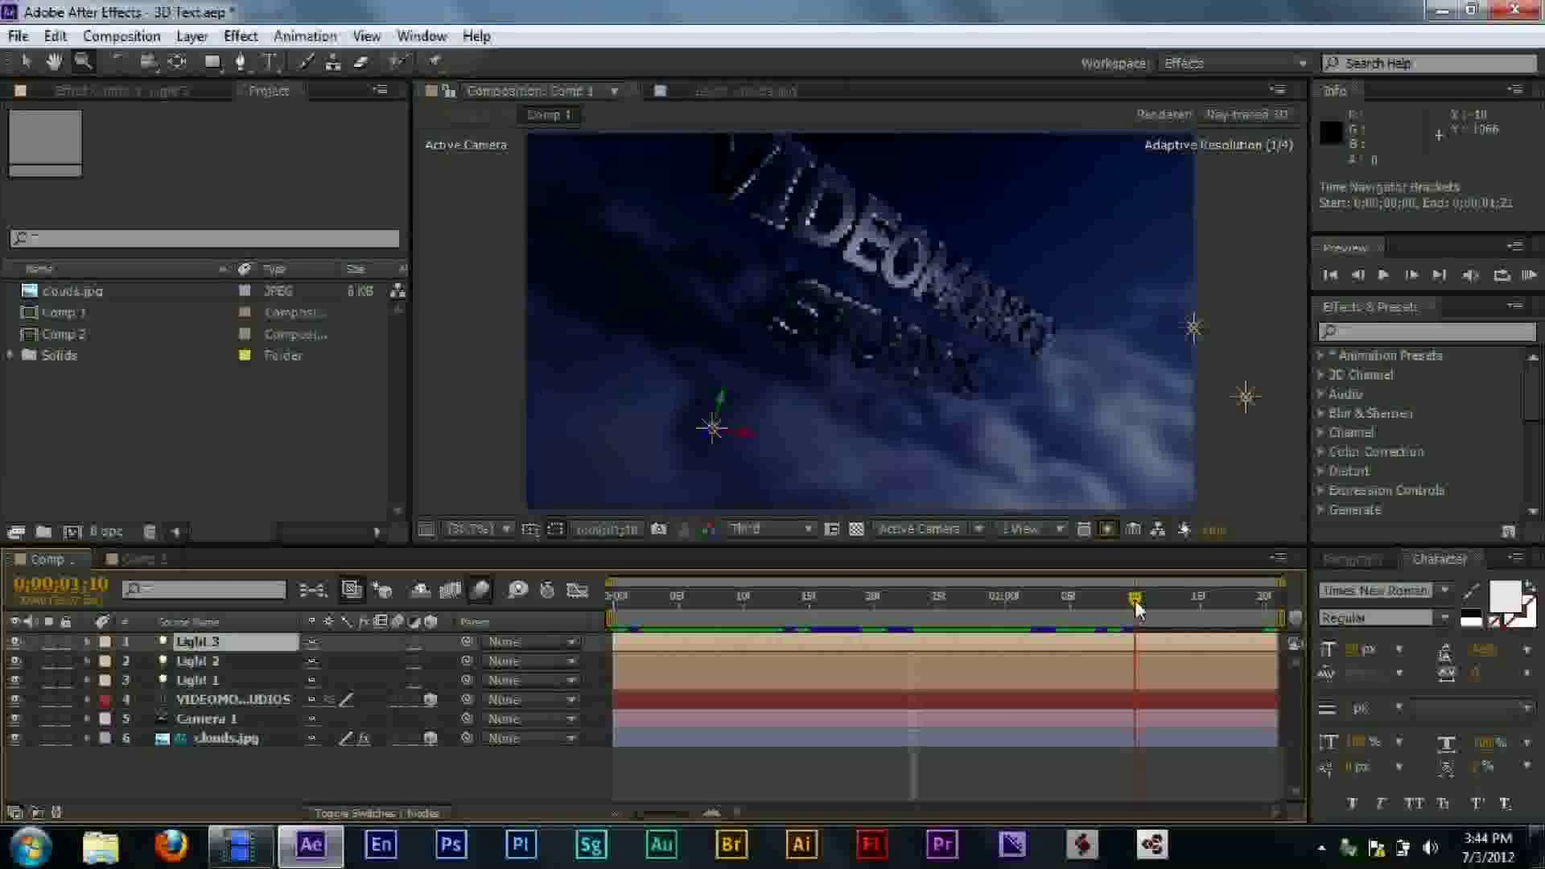
{"action": "left_click", "coordinate": [1125, 601]}
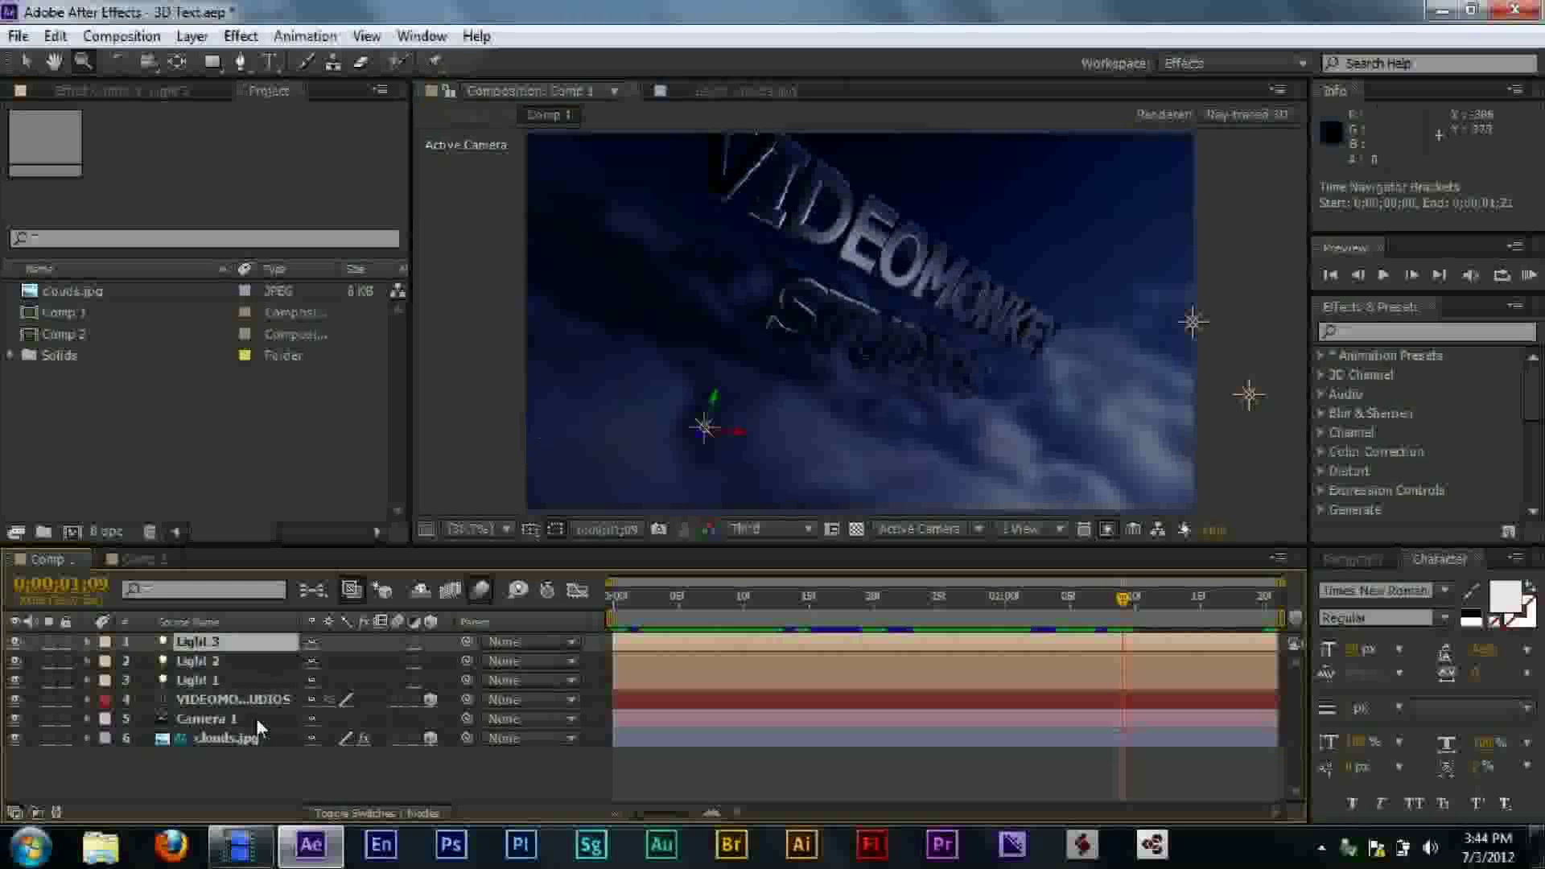
- Compare clouds.jpg with its Curves effect off and on, leave it on, and switch to Comp 2
{"action": "left_click", "coordinate": [252, 742]}
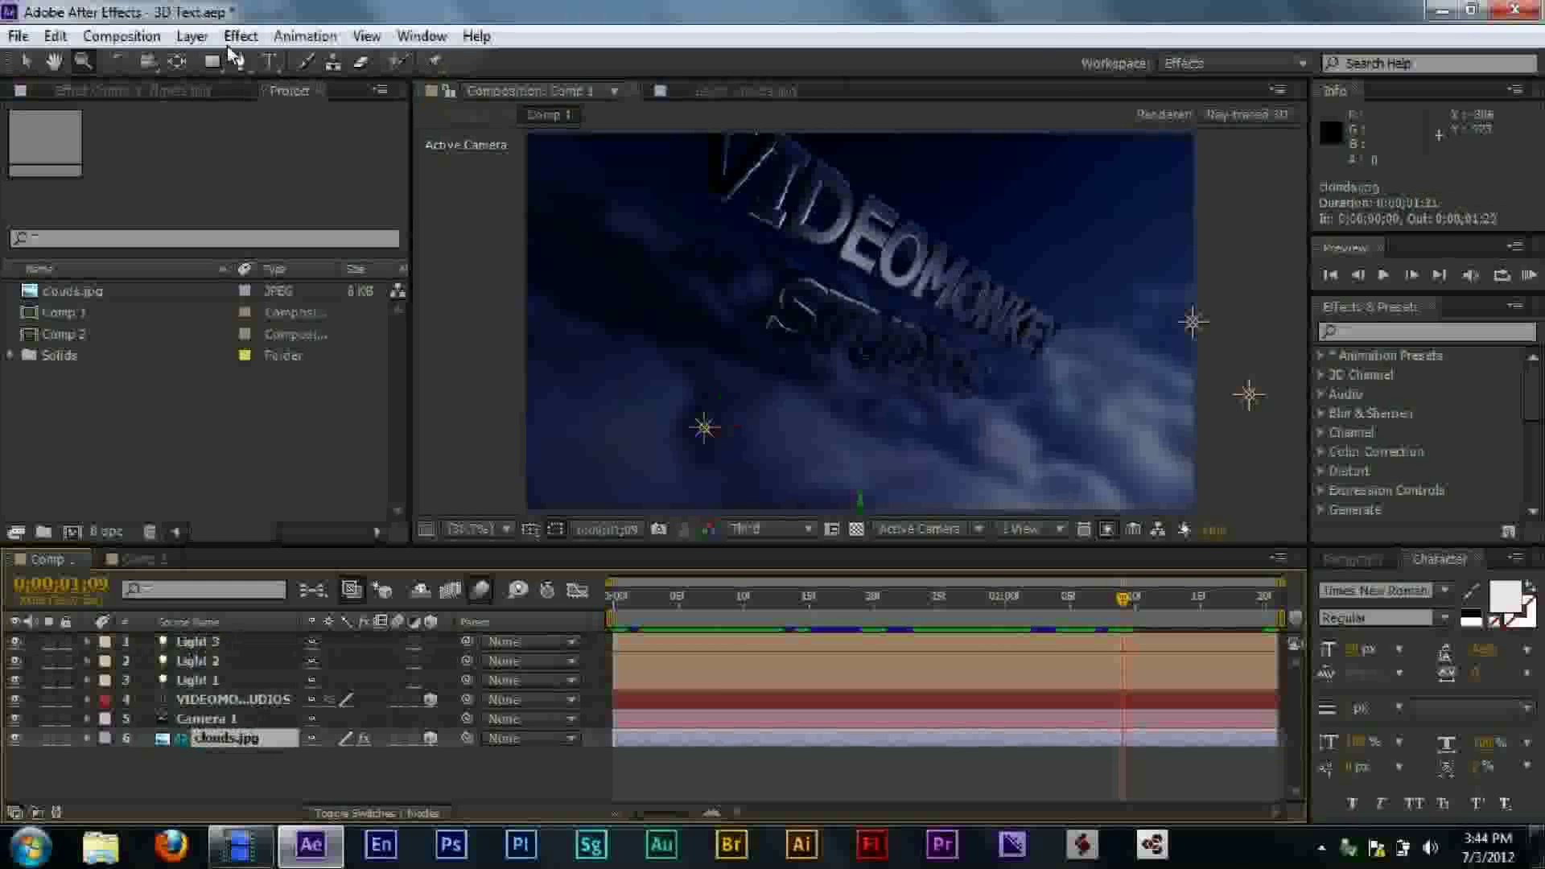
{"action": "left_click", "coordinate": [211, 90]}
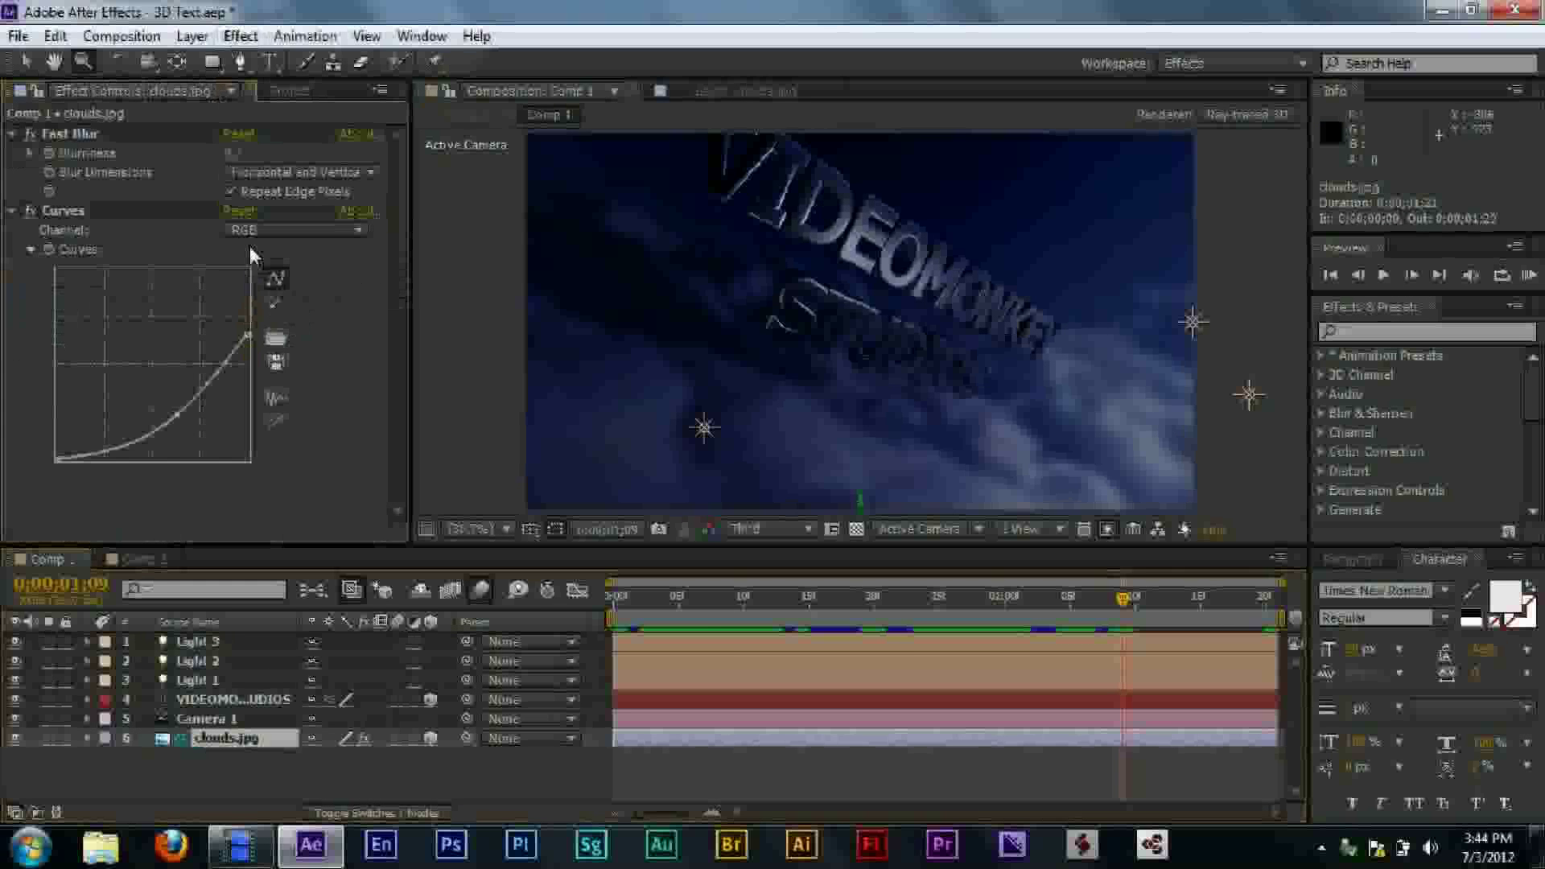
{"action": "left_click", "coordinate": [13, 211]}
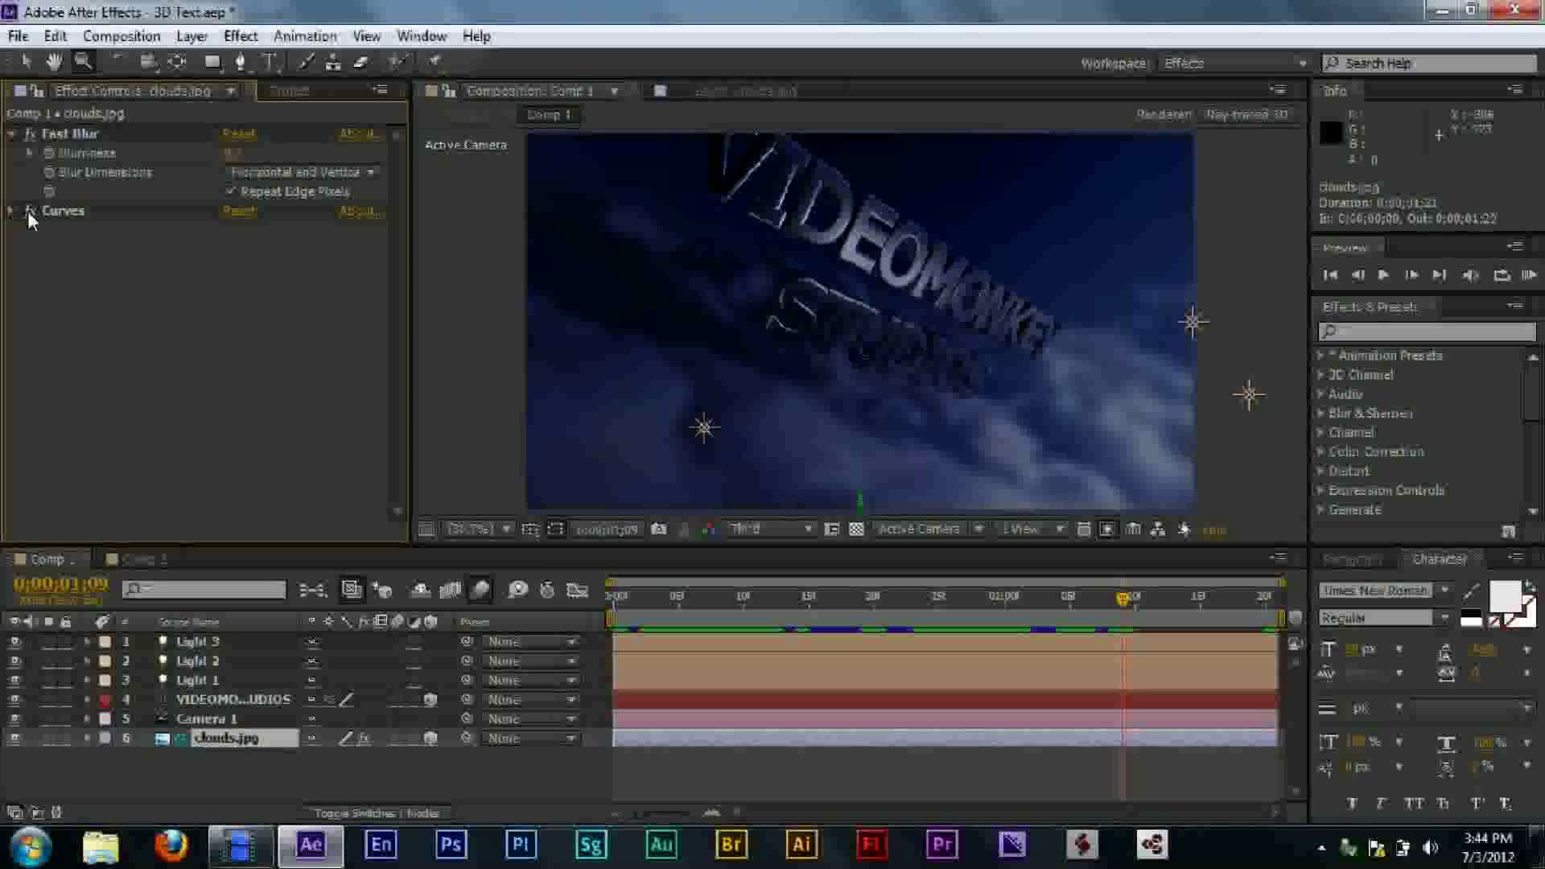
{"action": "left_click", "coordinate": [29, 212]}
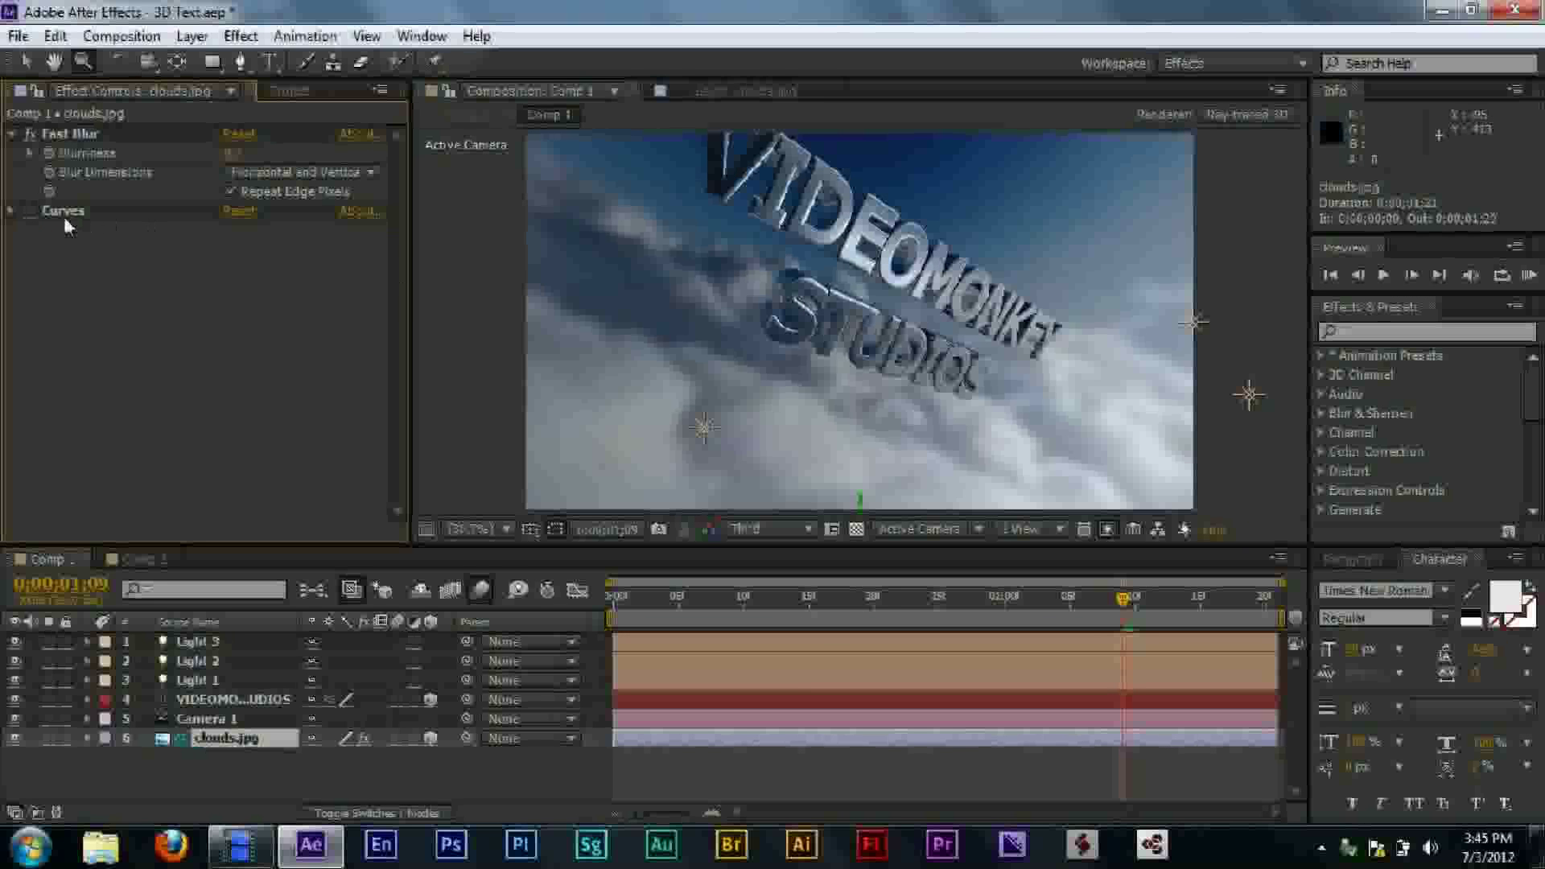
{"action": "left_click", "coordinate": [28, 209]}
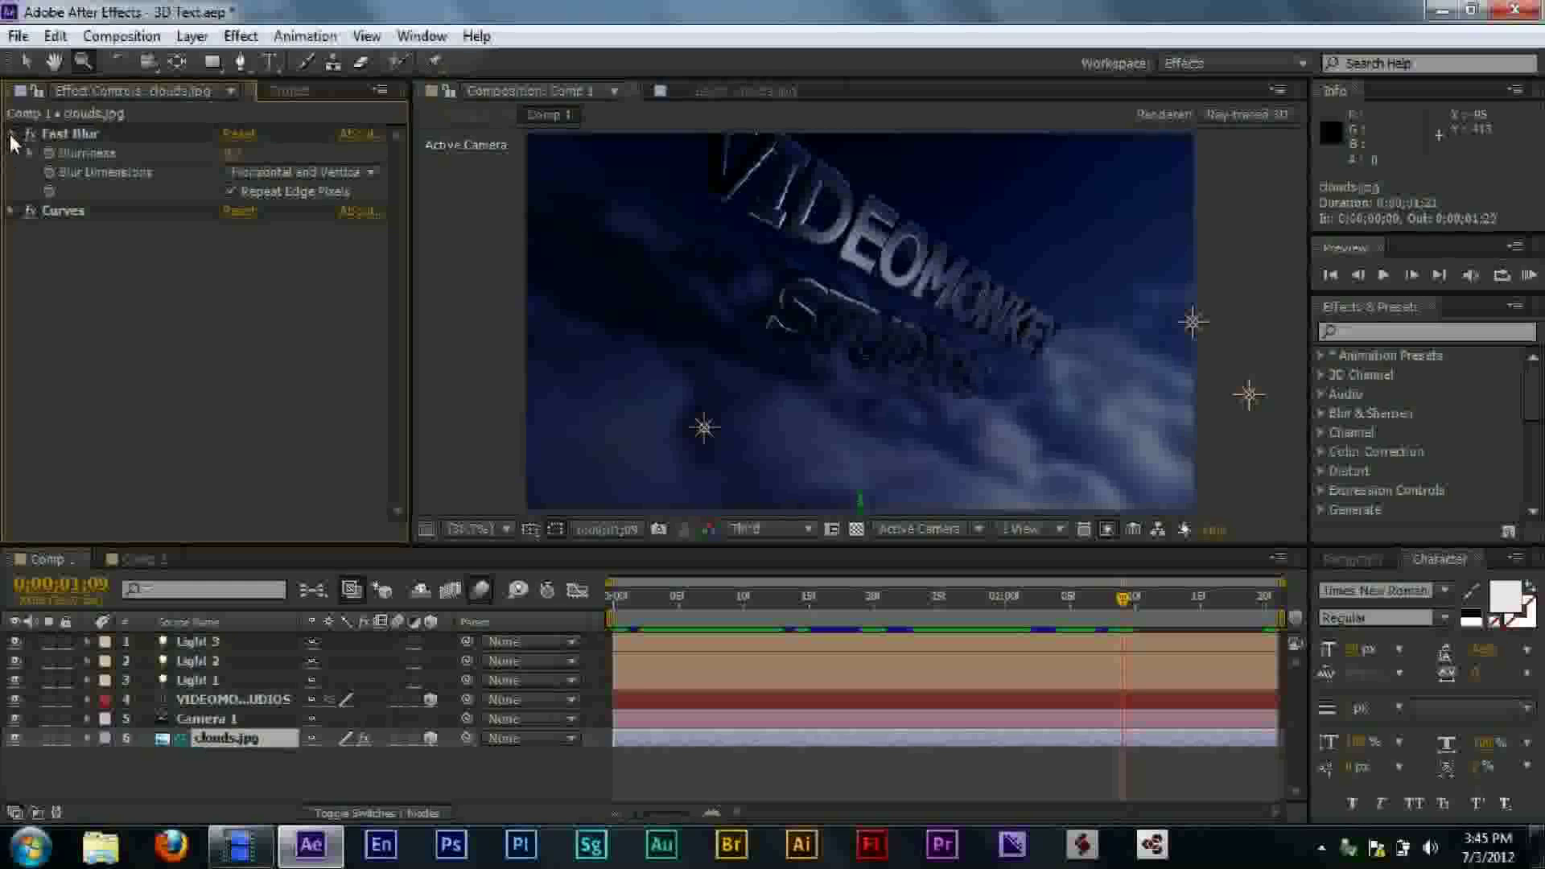
{"action": "left_click", "coordinate": [11, 134]}
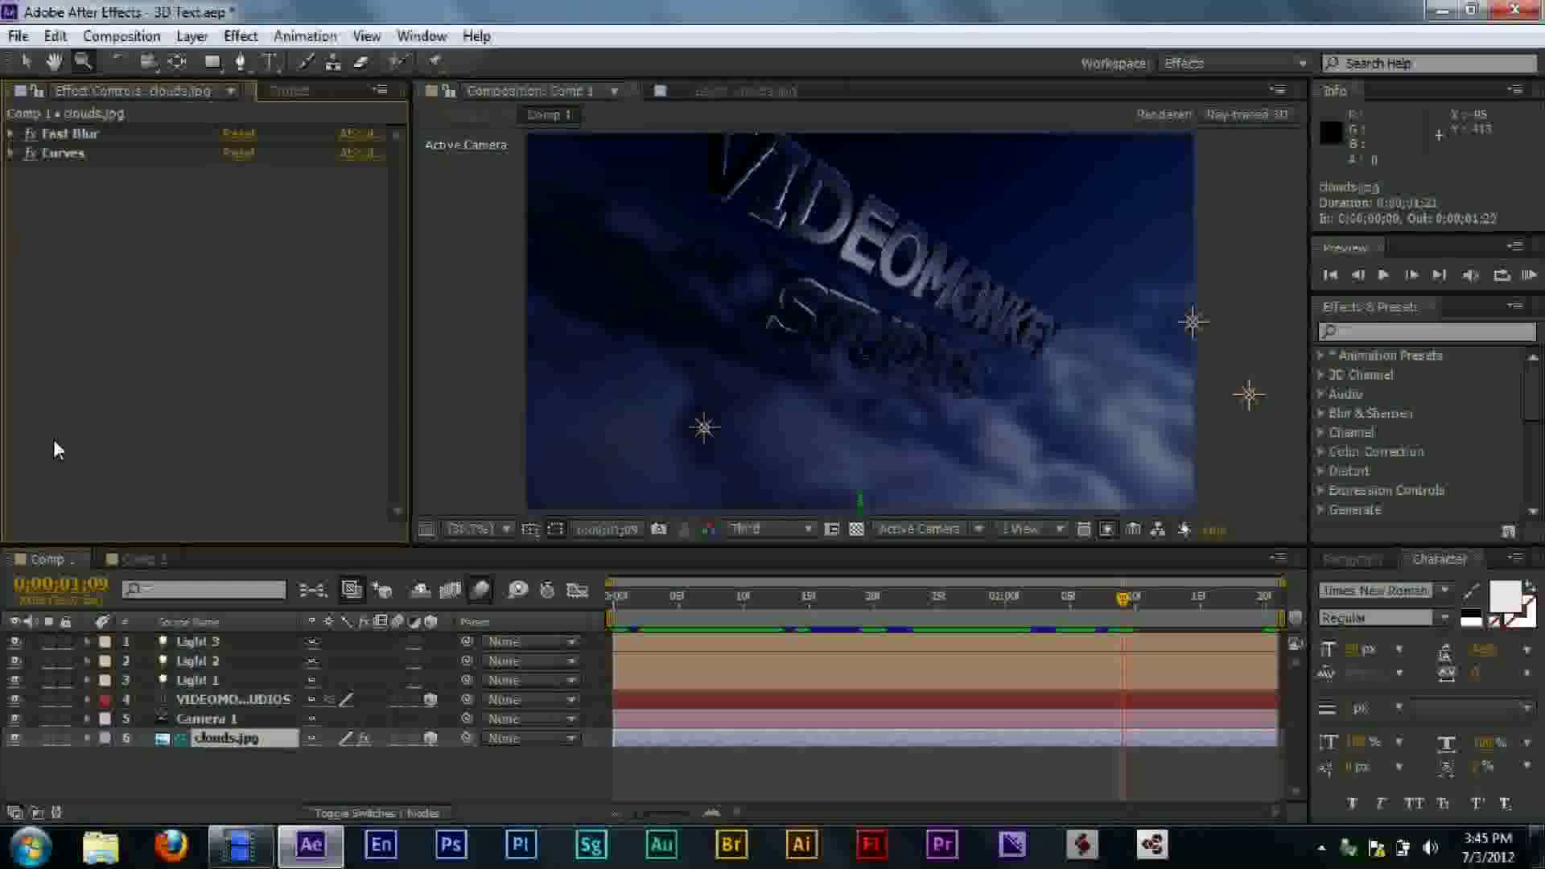
{"action": "left_click", "coordinate": [139, 561]}
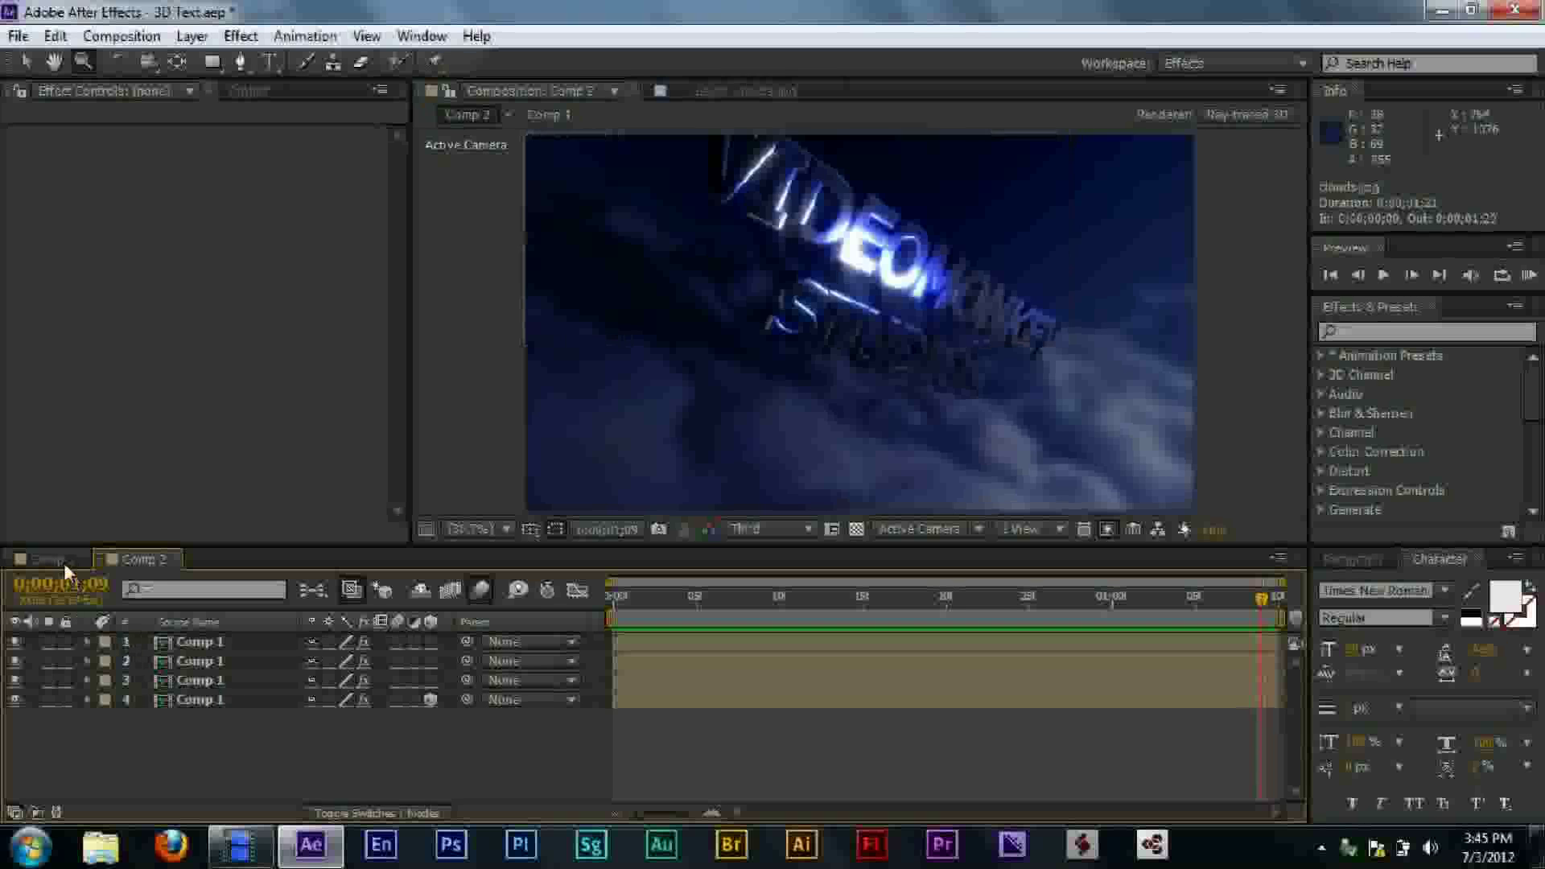
- Compare the effects on layers 4 and 3 in Comp 2, then solo layer 3 (Comp 1)
{"action": "left_click", "coordinate": [215, 699]}
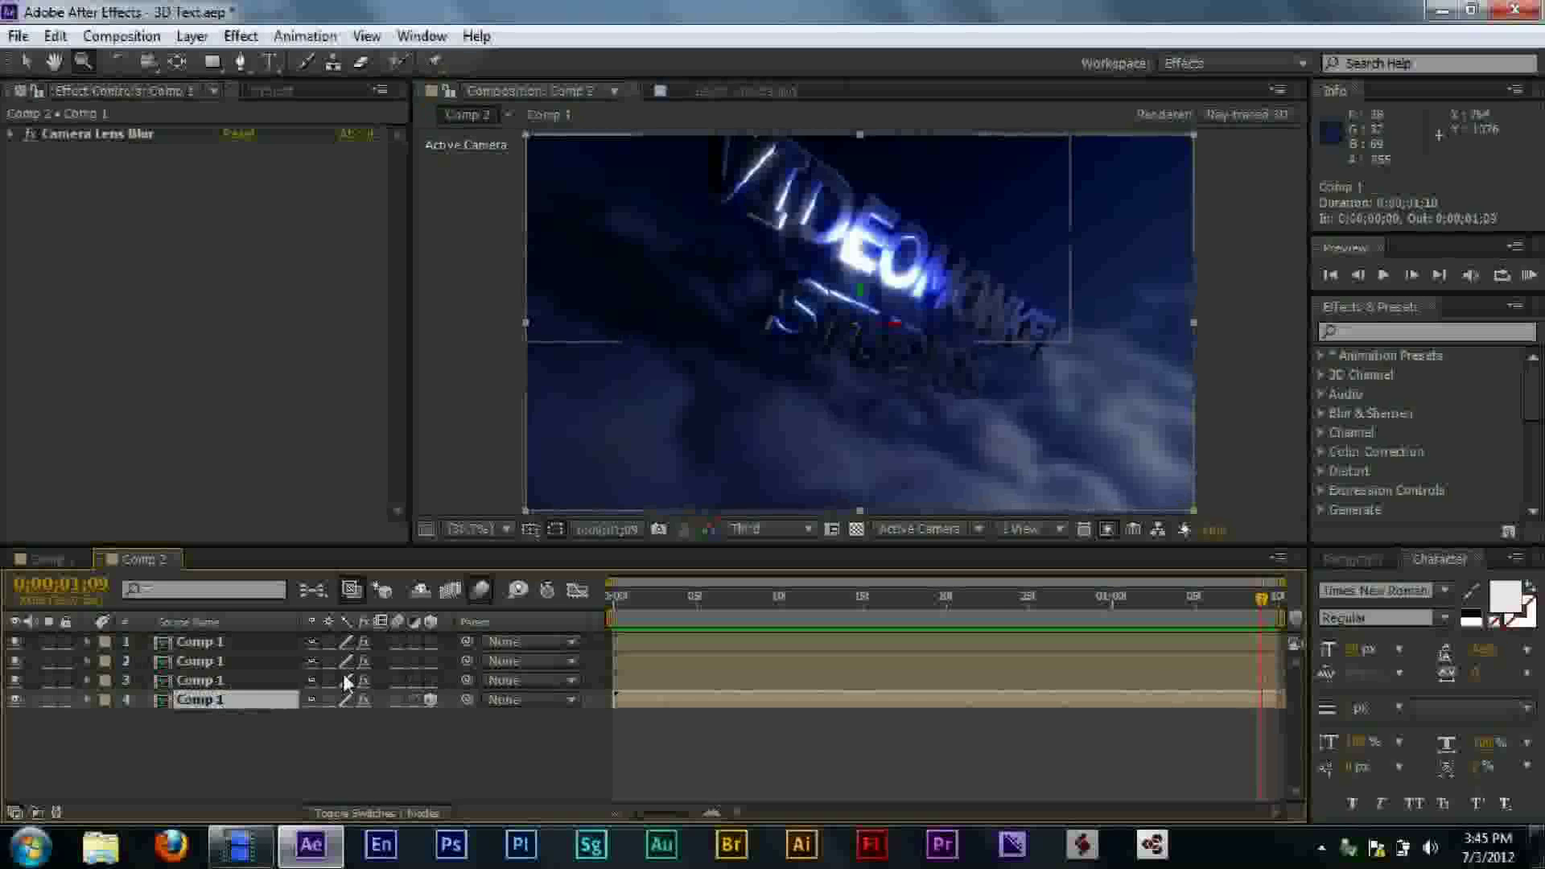
{"action": "left_click", "coordinate": [258, 681]}
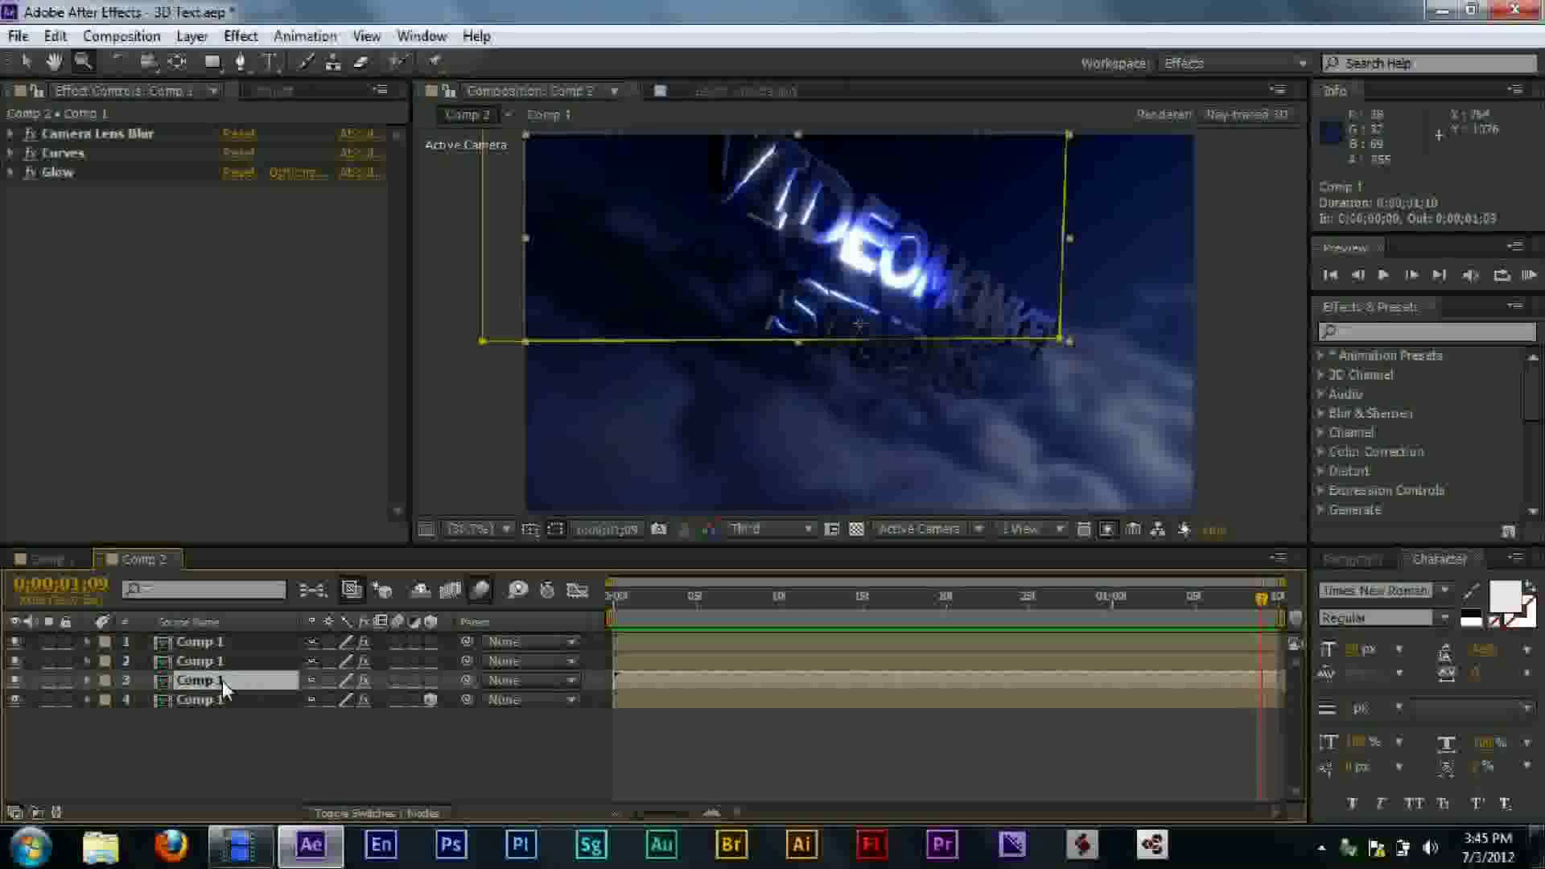
{"action": "left_click", "coordinate": [226, 699]}
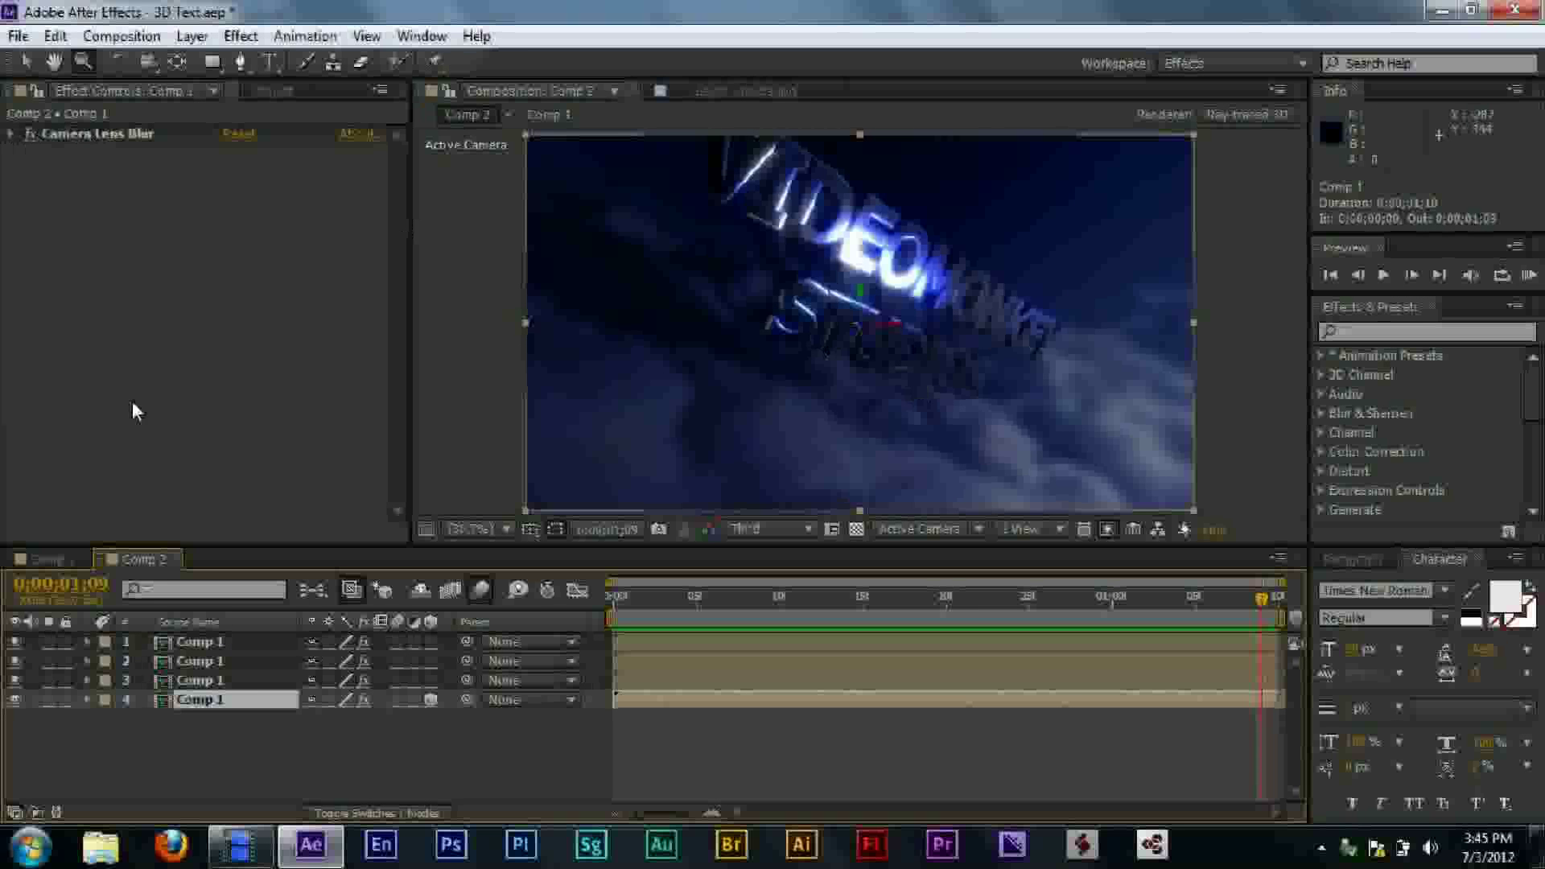
{"action": "left_click", "coordinate": [227, 681]}
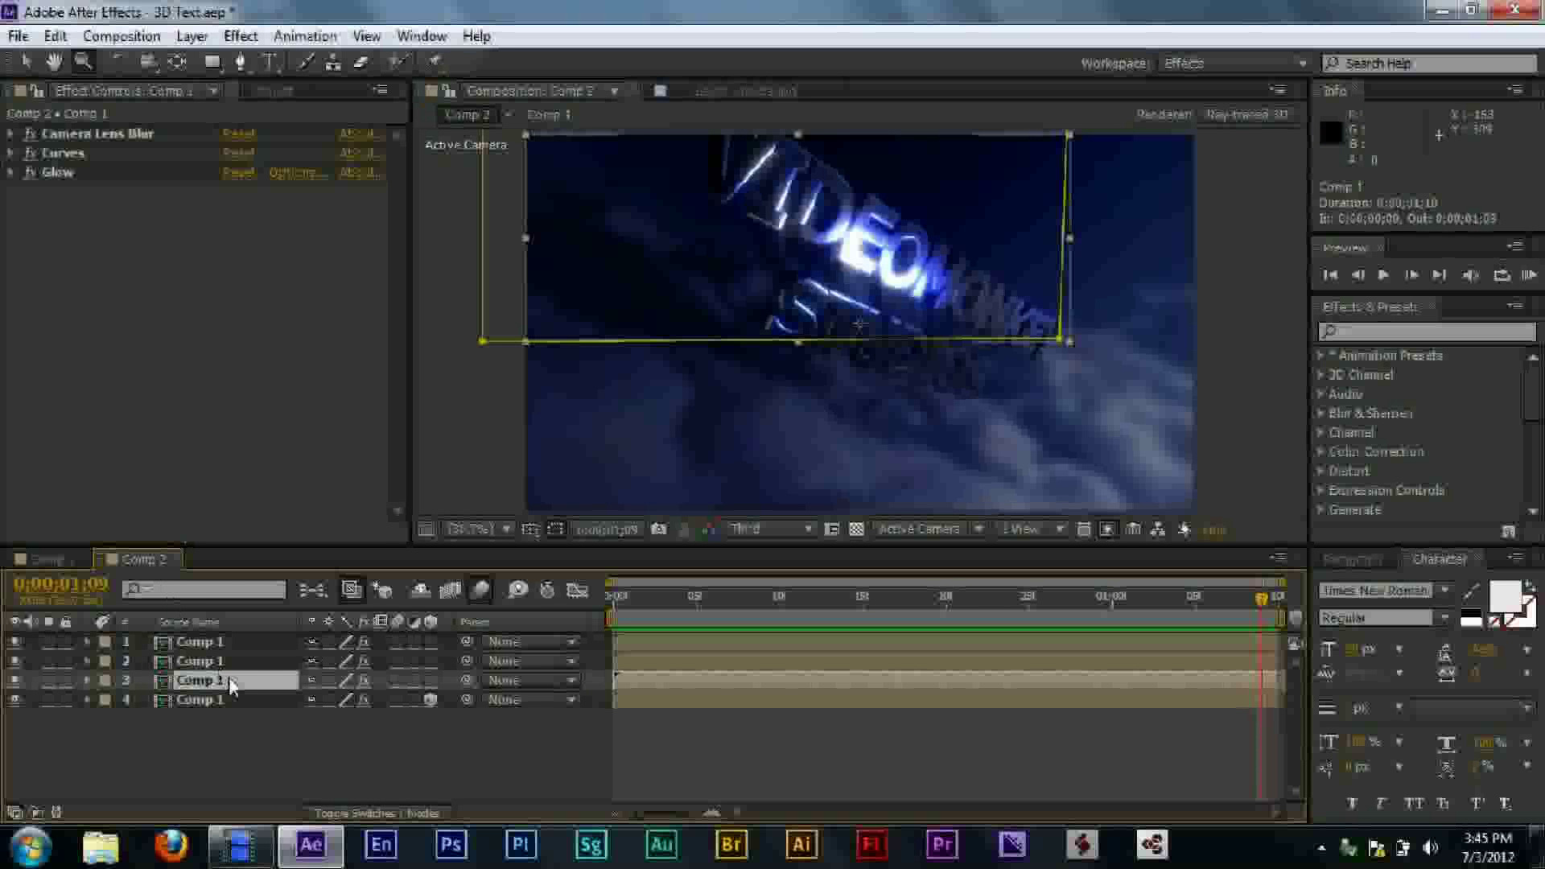
{"action": "left_click", "coordinate": [50, 681]}
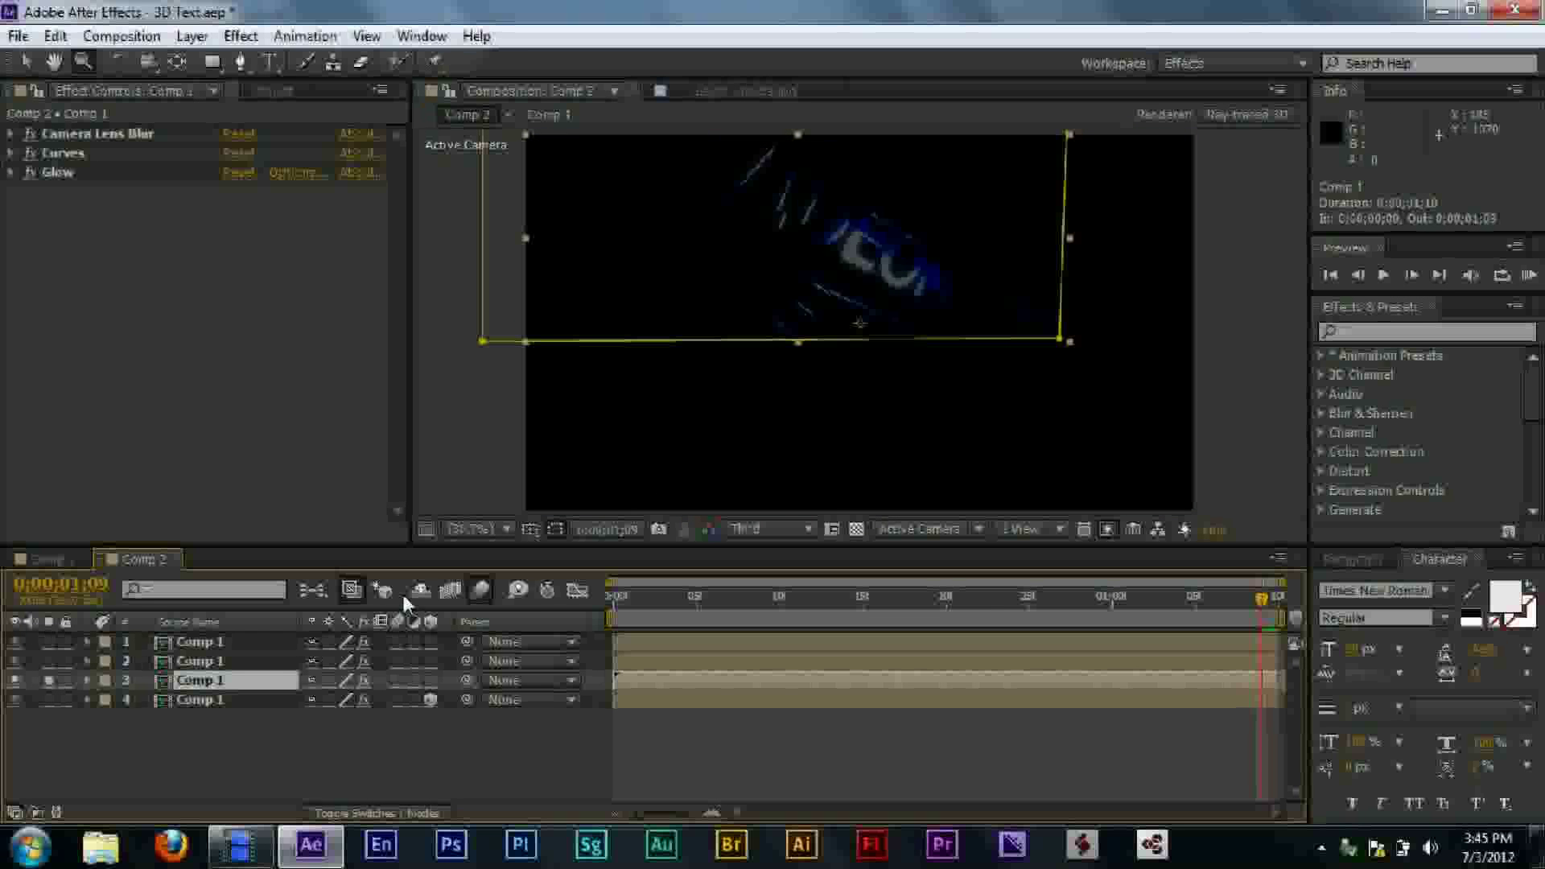
- Show layer 3's Opacity and the blending modes, with the top three Comp 1 layers on Add
{"action": "key", "text": "t"}
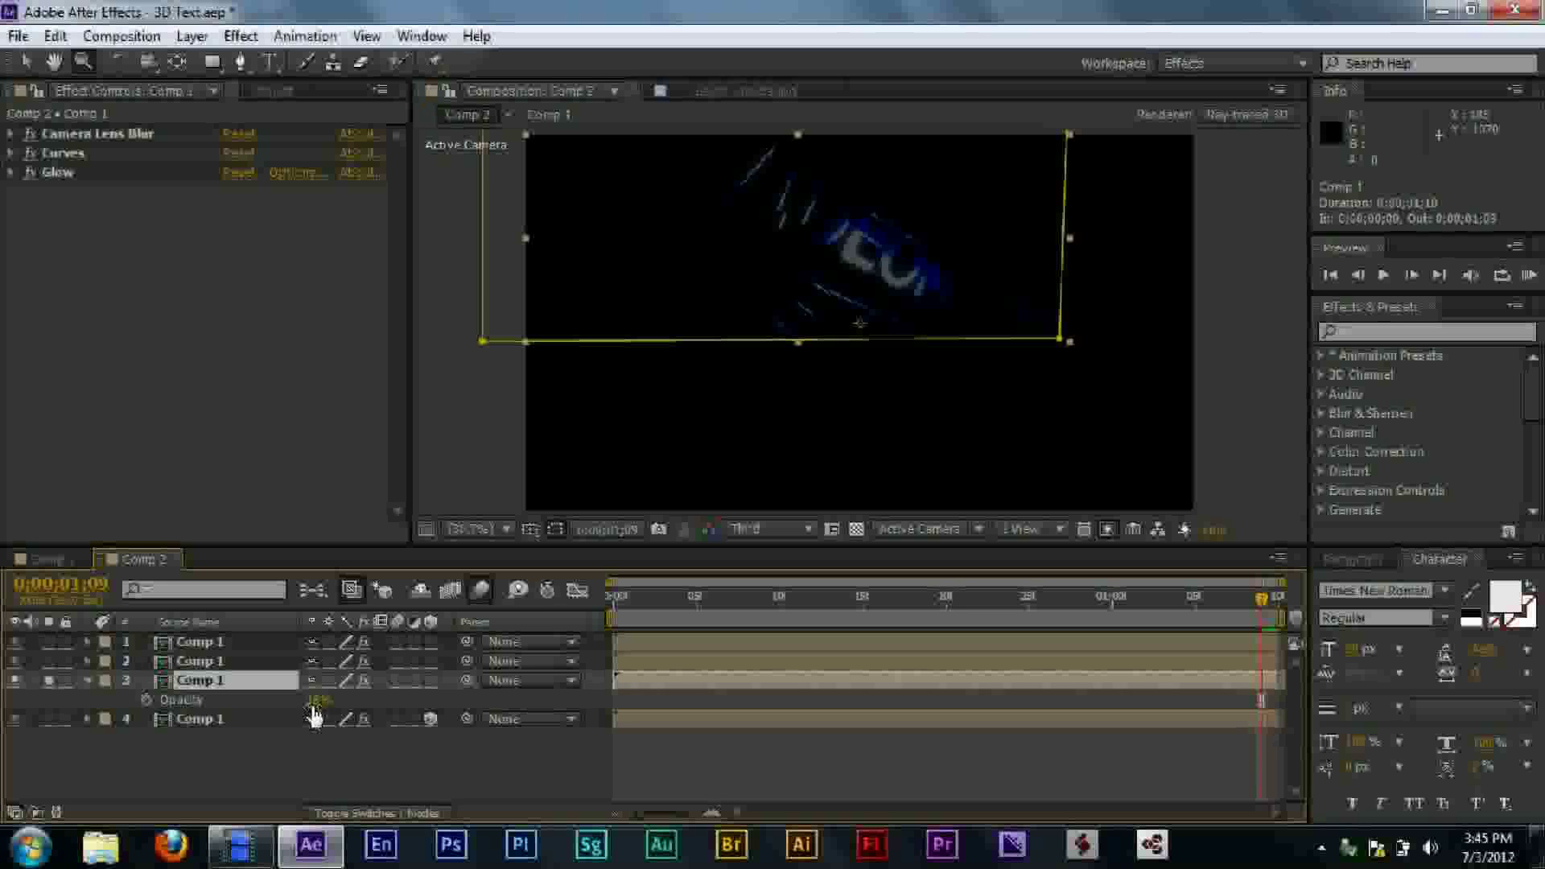
{"action": "left_click", "coordinate": [338, 813]}
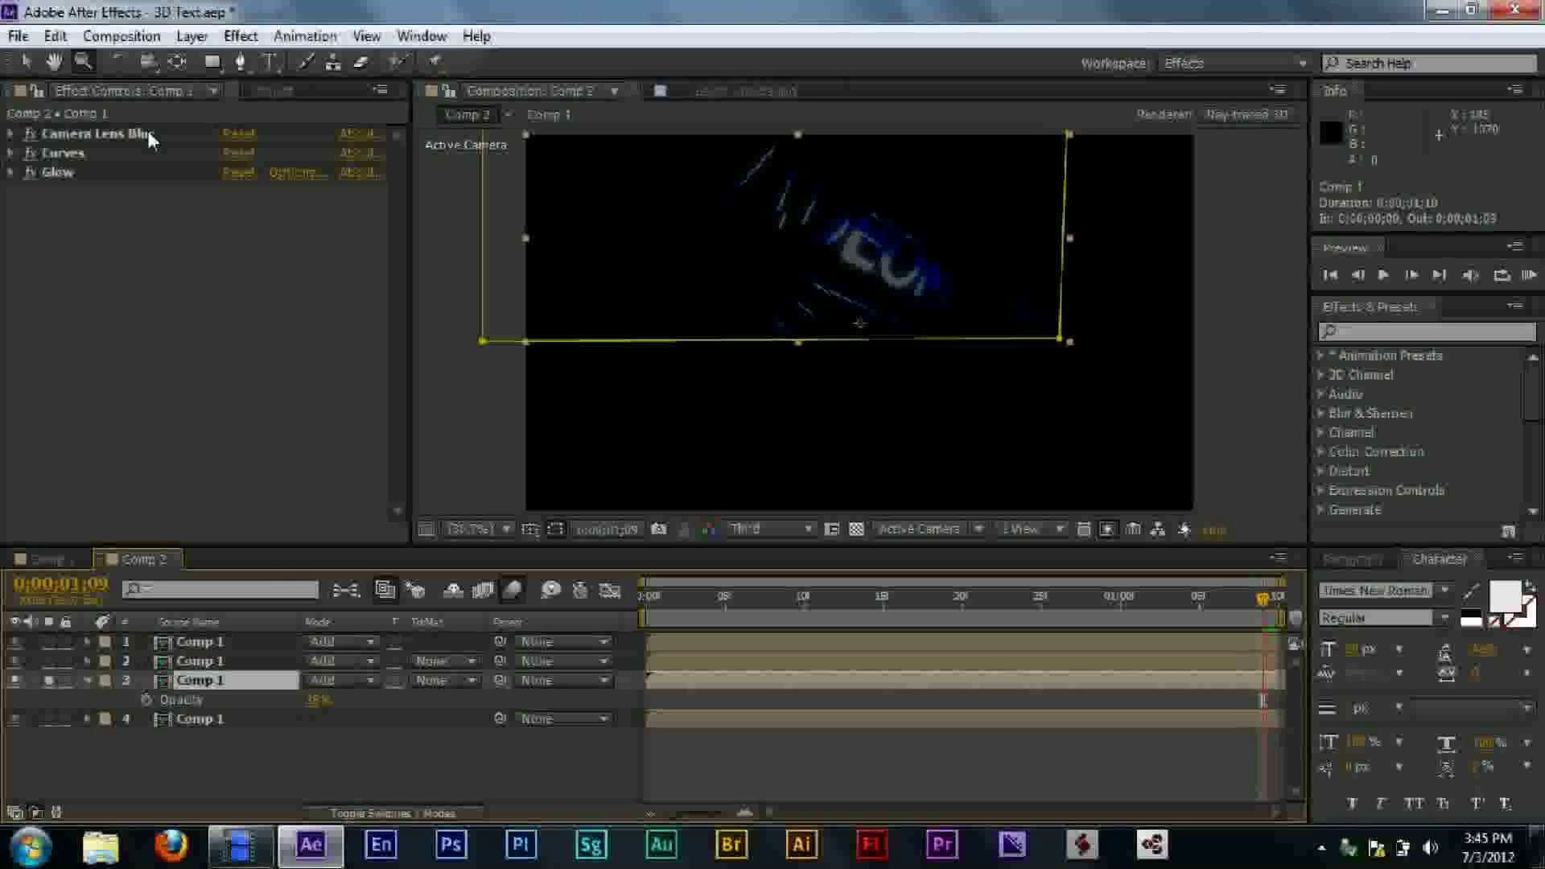
{"action": "left_click", "coordinate": [224, 718]}
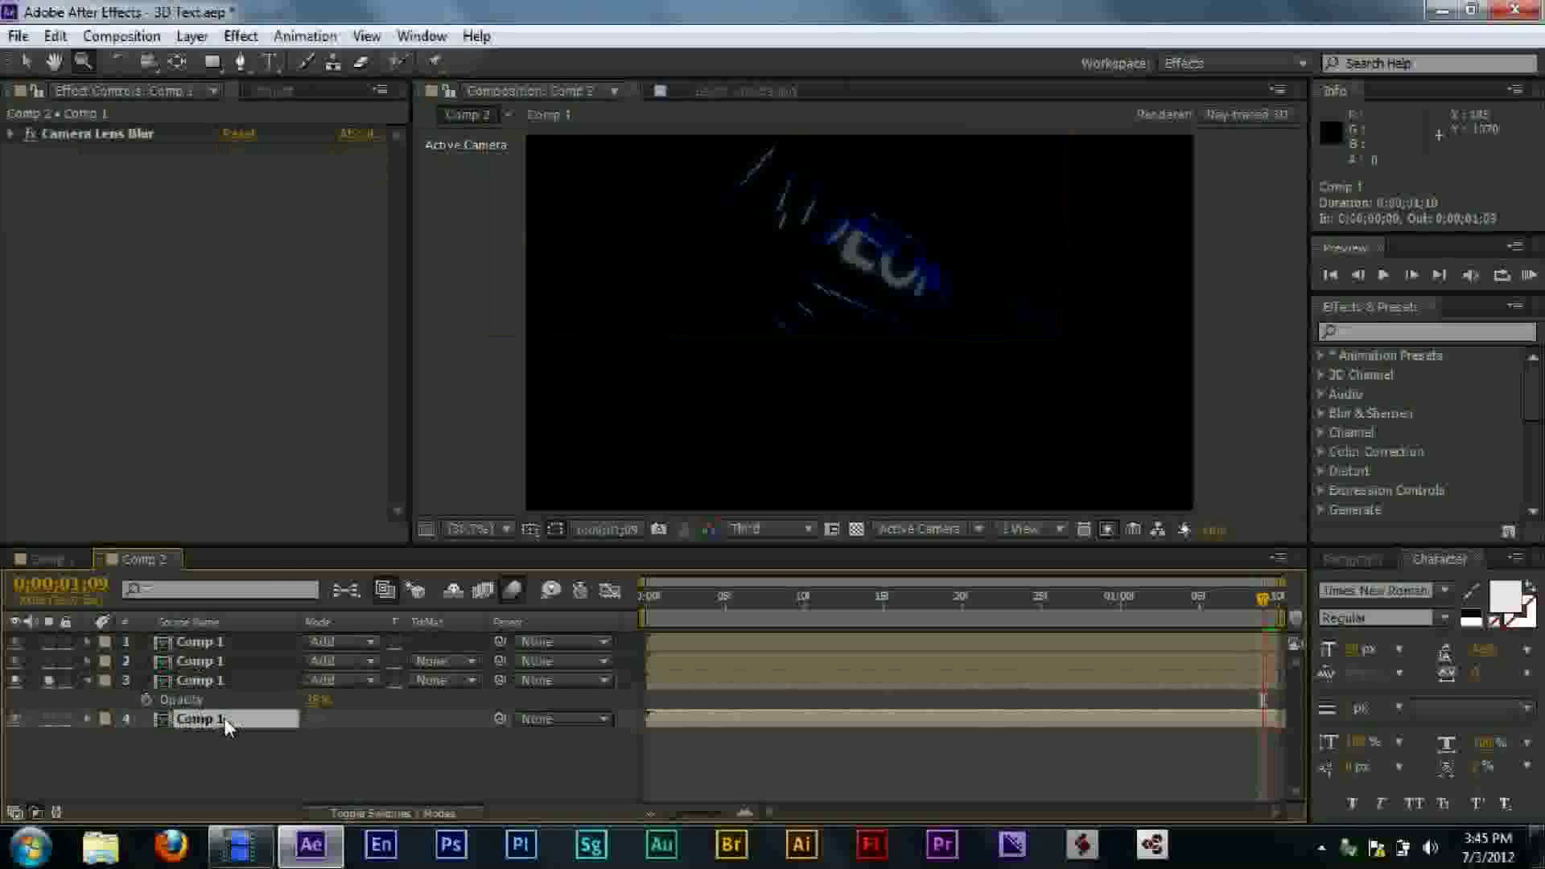
{"action": "left_click", "coordinate": [217, 681]}
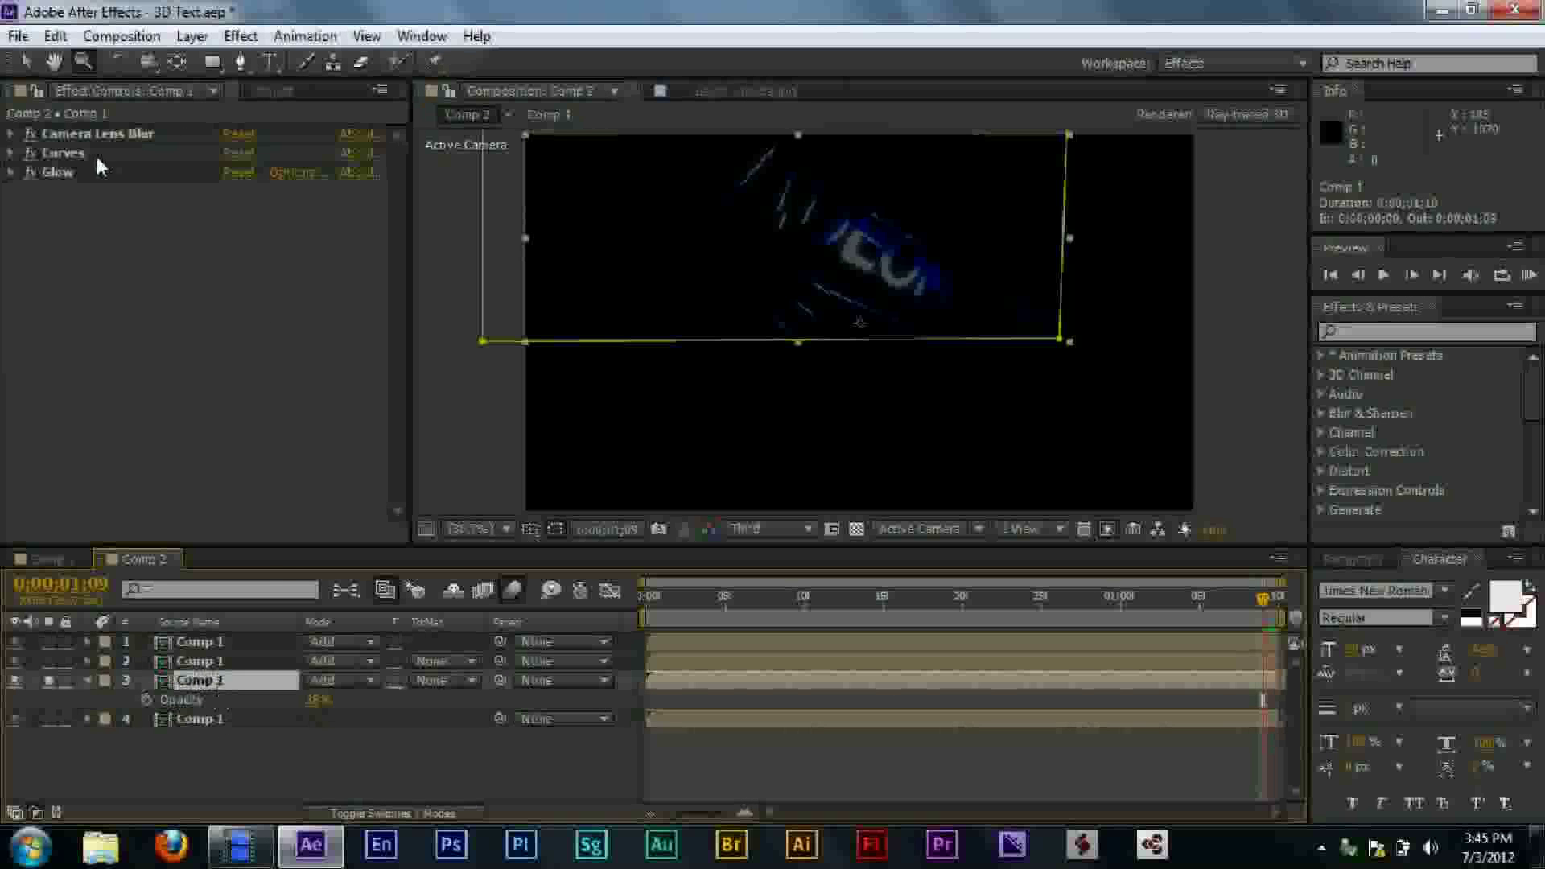
- Inspect layer 3's Curves effect, then expand its Glow settings
{"action": "left_click", "coordinate": [11, 153]}
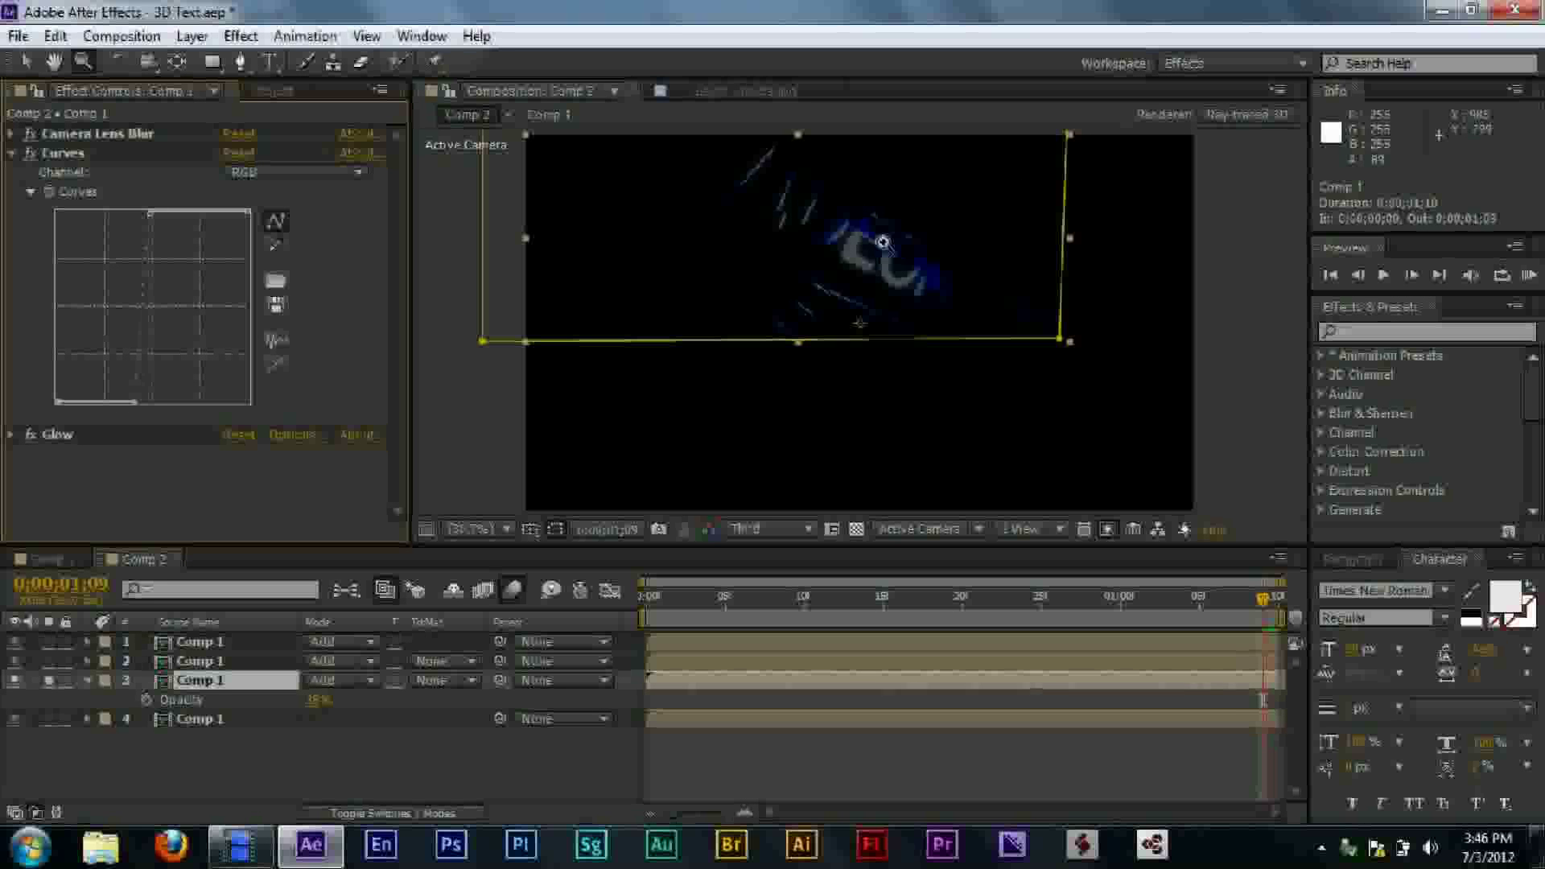
{"action": "left_click", "coordinate": [11, 153]}
{"action": "left_click", "coordinate": [12, 172]}
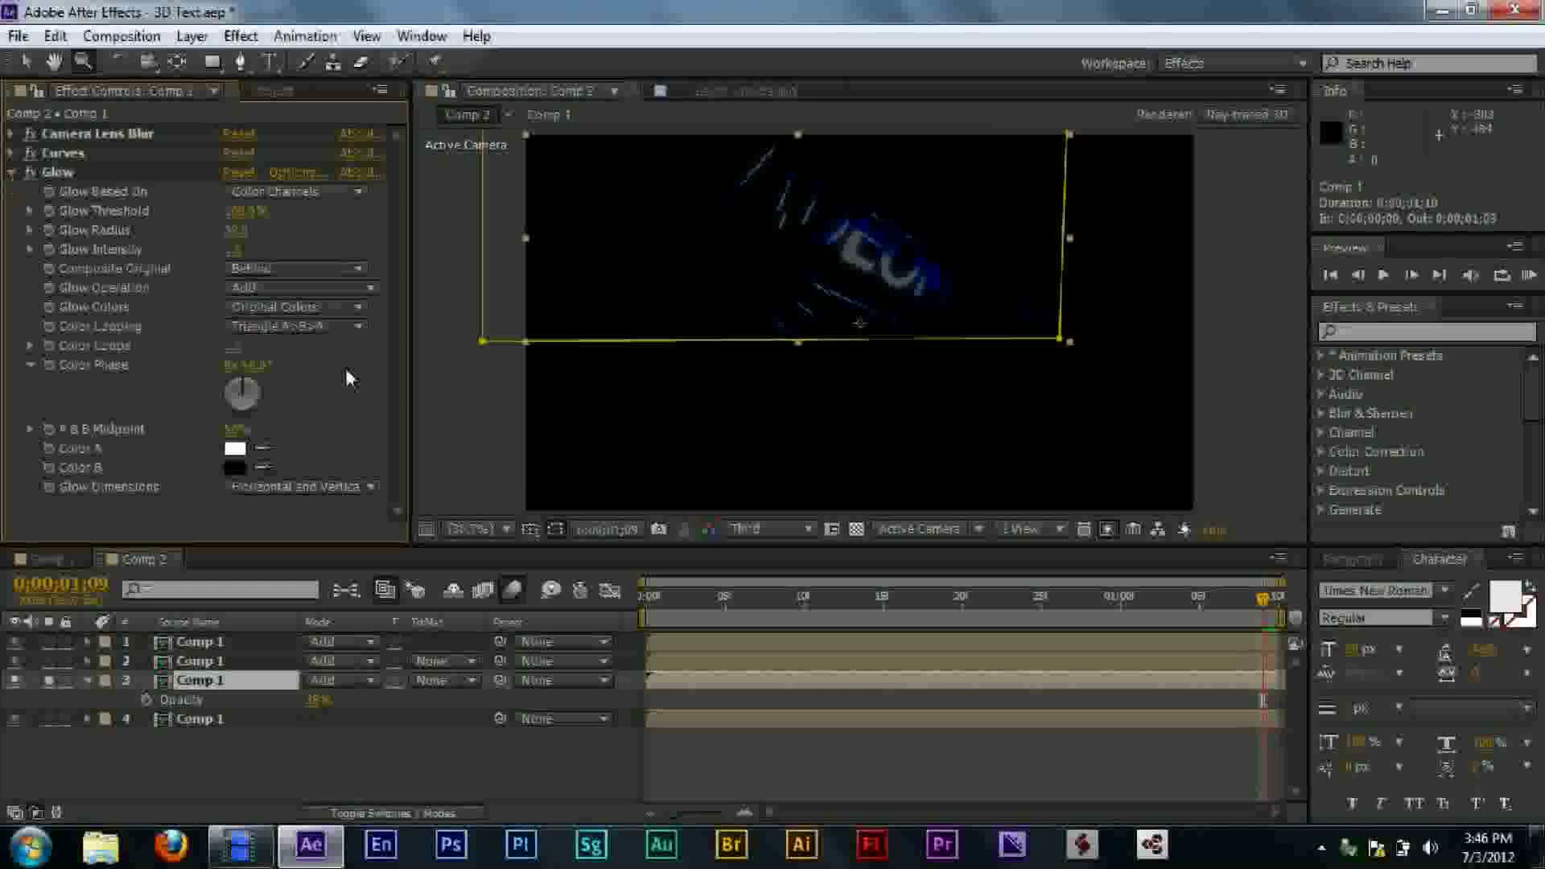
- Un-solo layer 3 to show the full scene, then select the second Comp 1 layer
{"action": "left_click", "coordinate": [12, 174]}
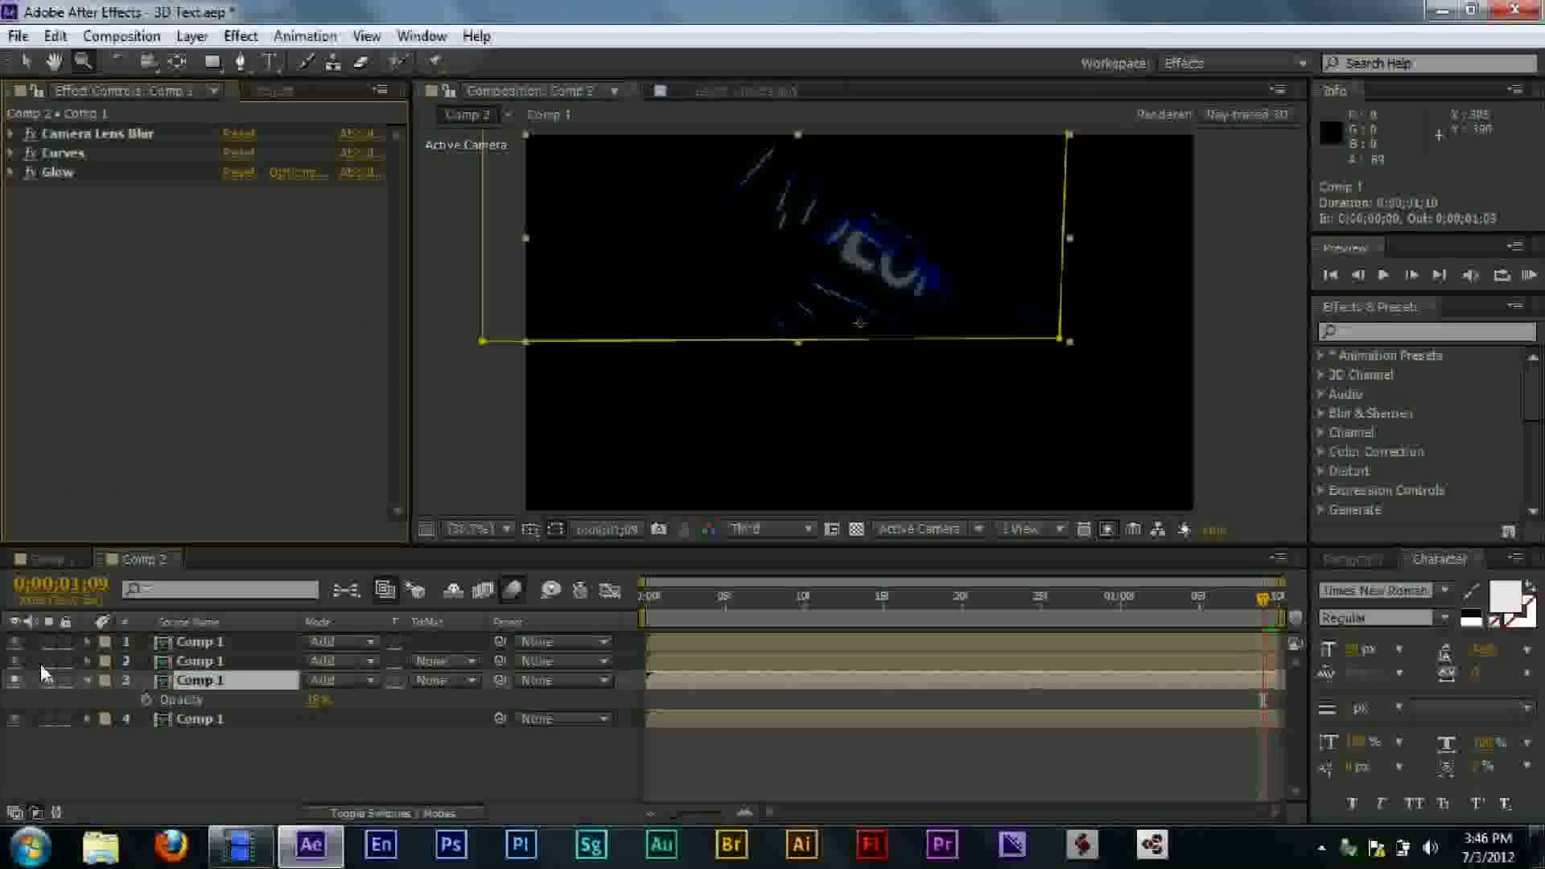
{"action": "left_click", "coordinate": [45, 679]}
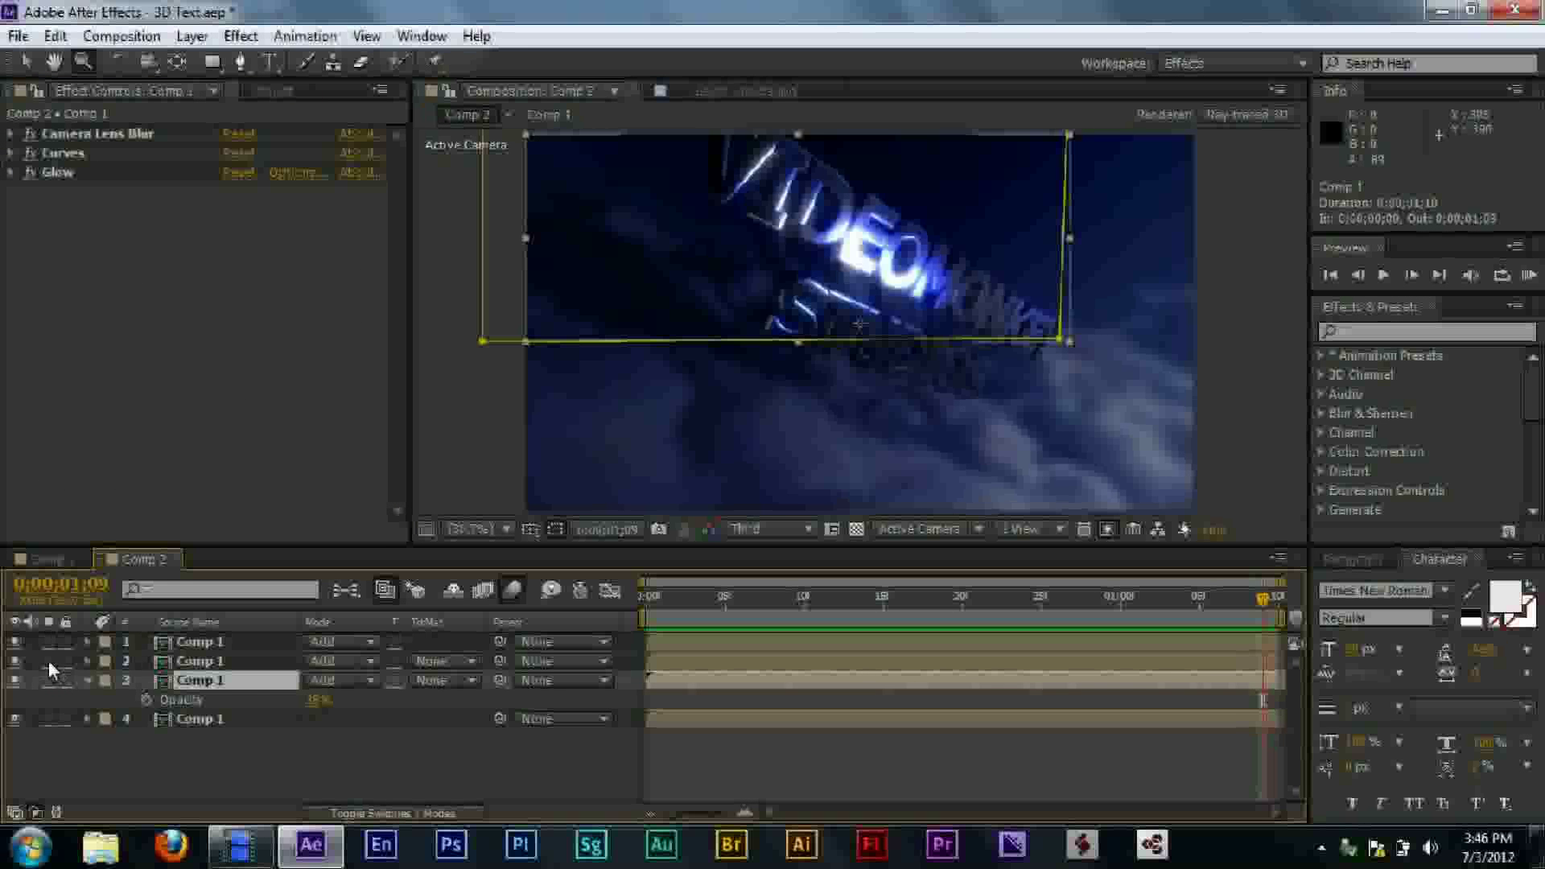
{"action": "left_click", "coordinate": [230, 663]}
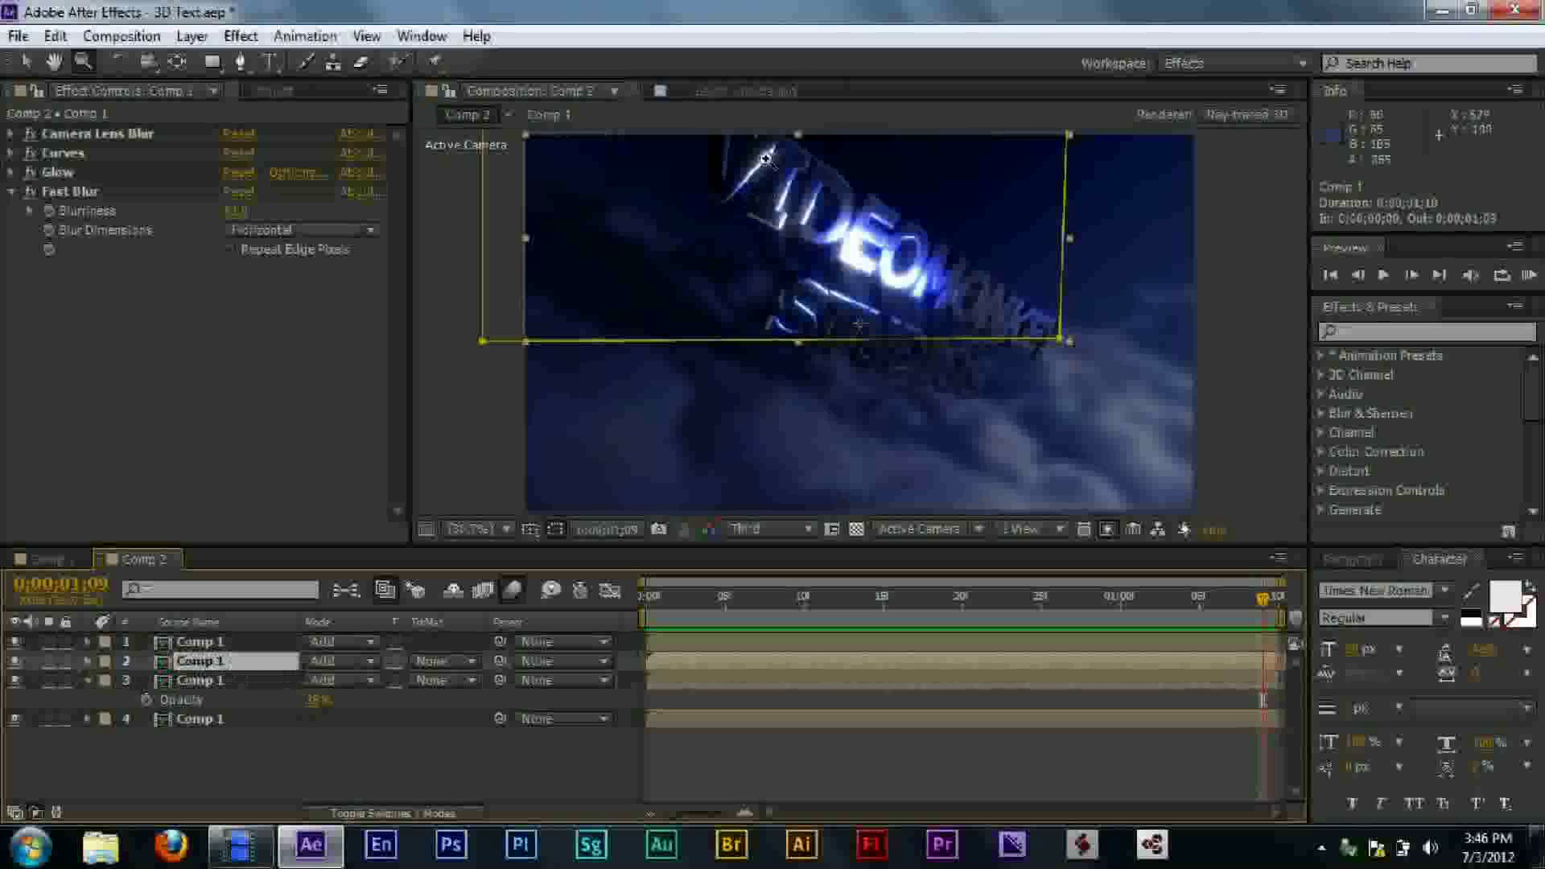
- Raise the second Comp 1 layer's Fast Blur blurriness to about 61
{"action": "left_click", "coordinate": [1392, 332]}
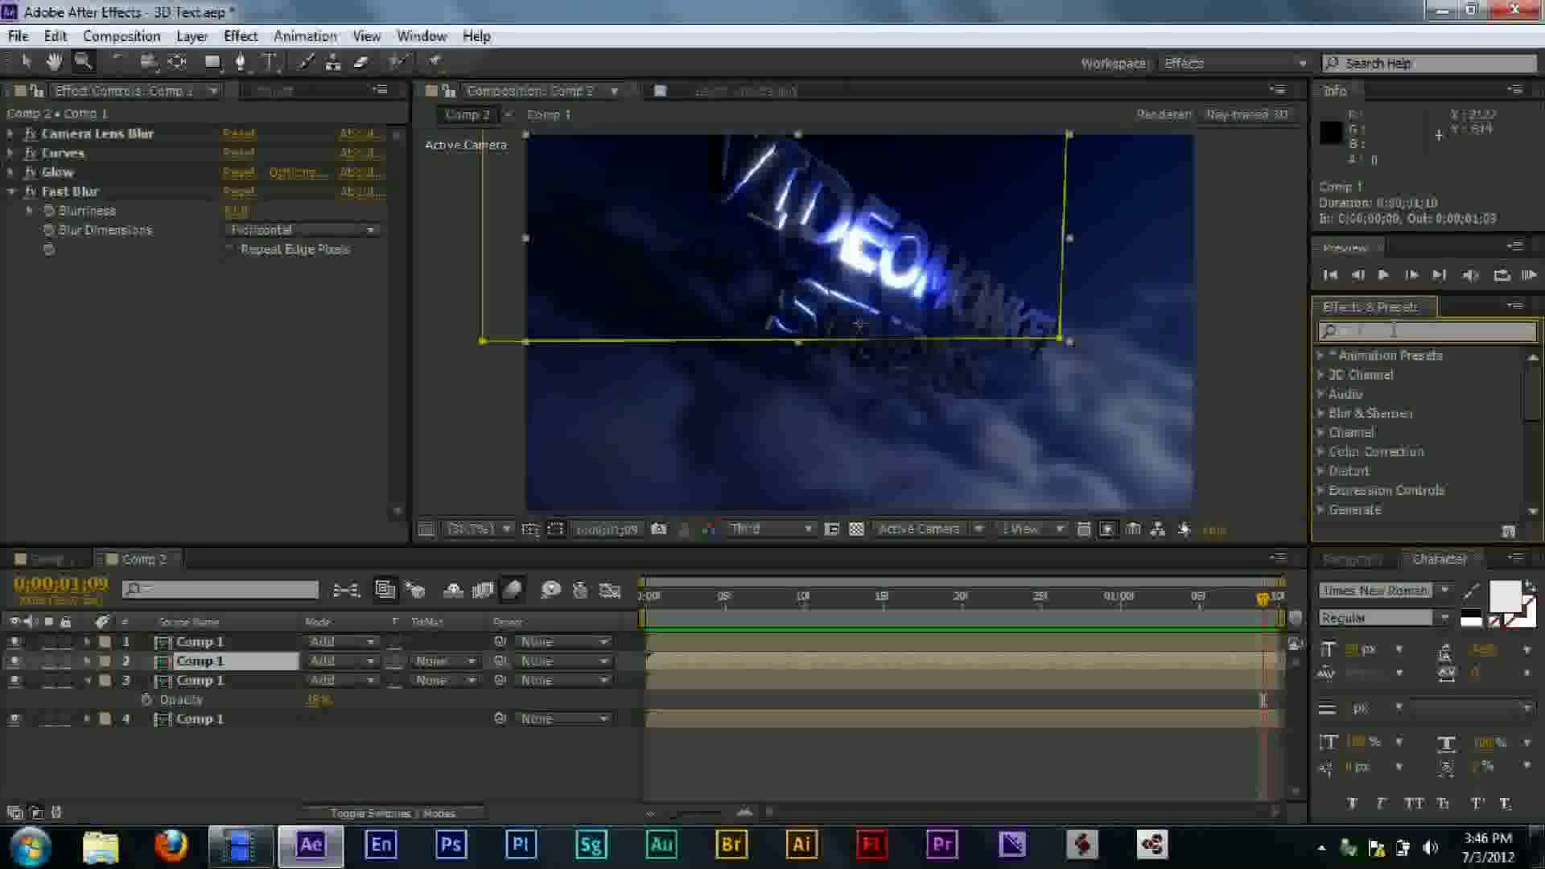
{"action": "type", "text": "s"}
{"action": "key", "text": "BackSpace"}
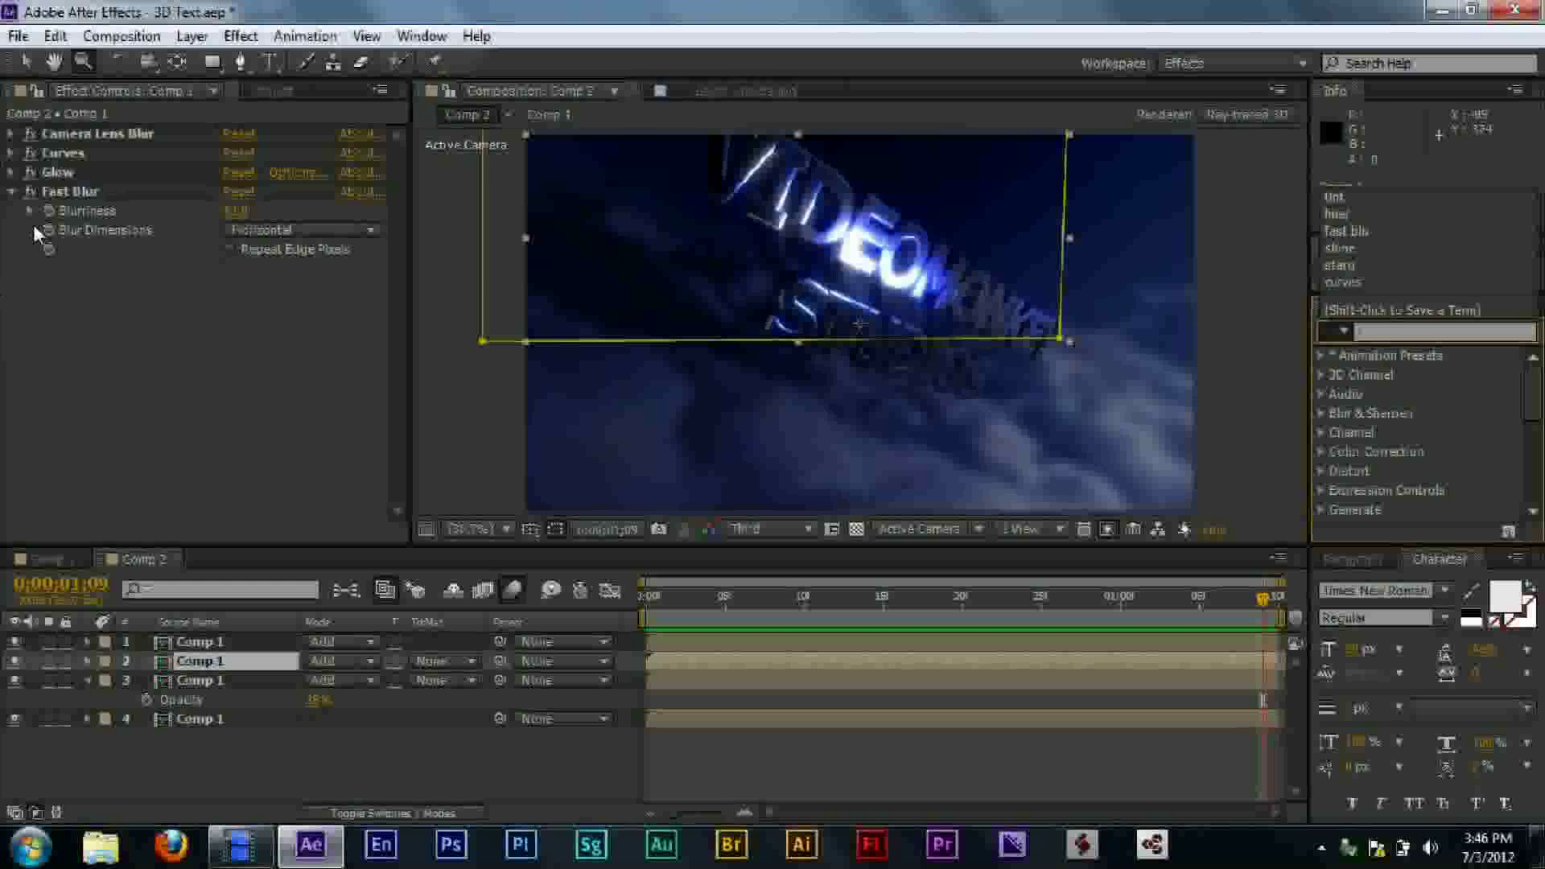
{"action": "left_click", "coordinate": [92, 241]}
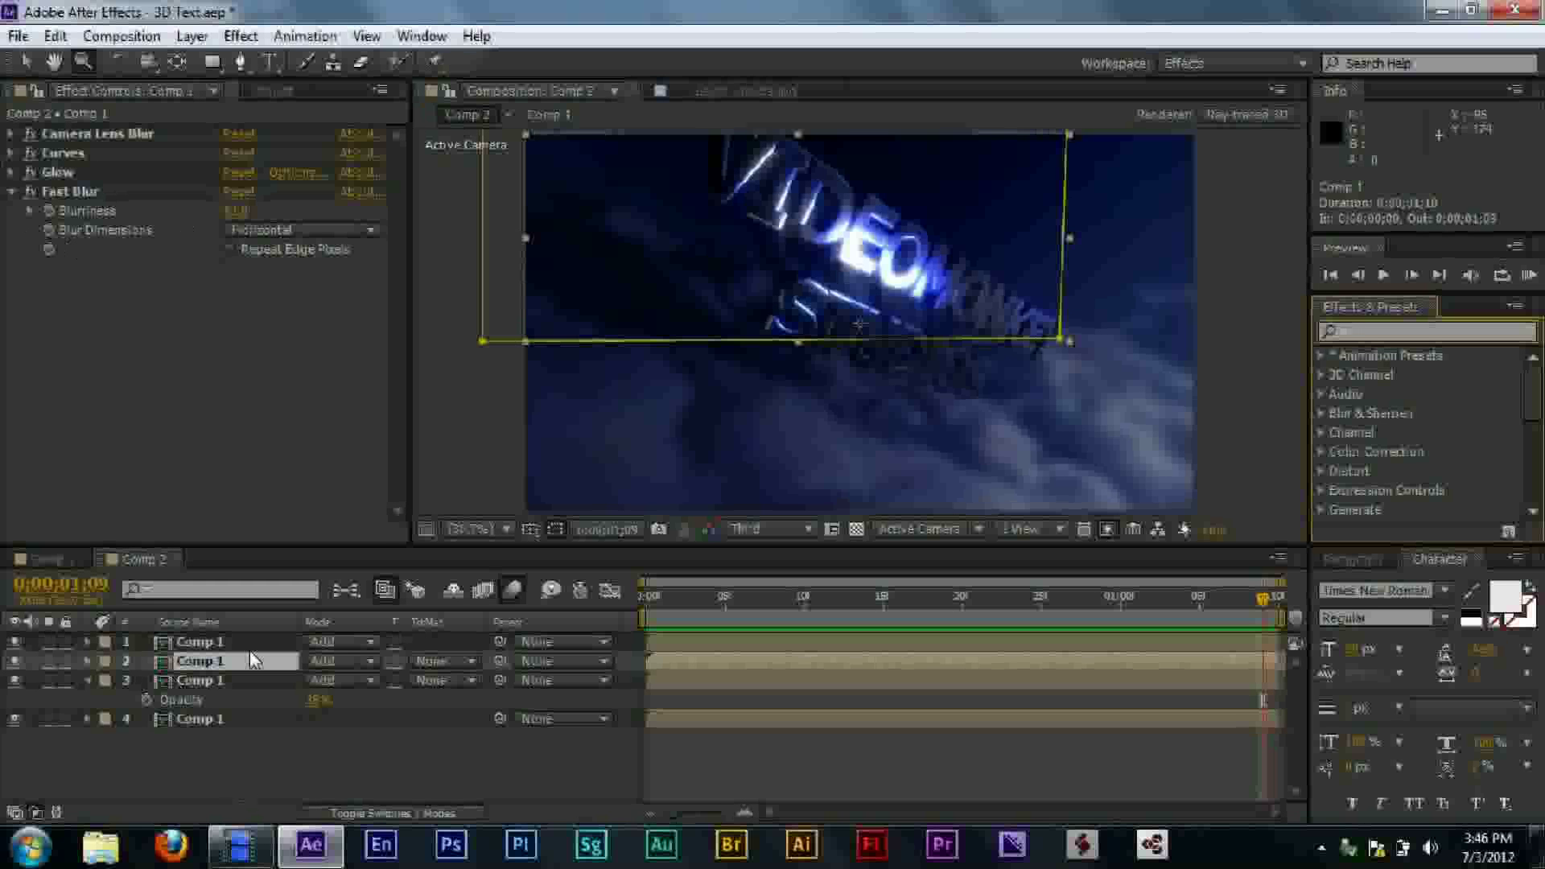
{"action": "left_click", "coordinate": [11, 193]}
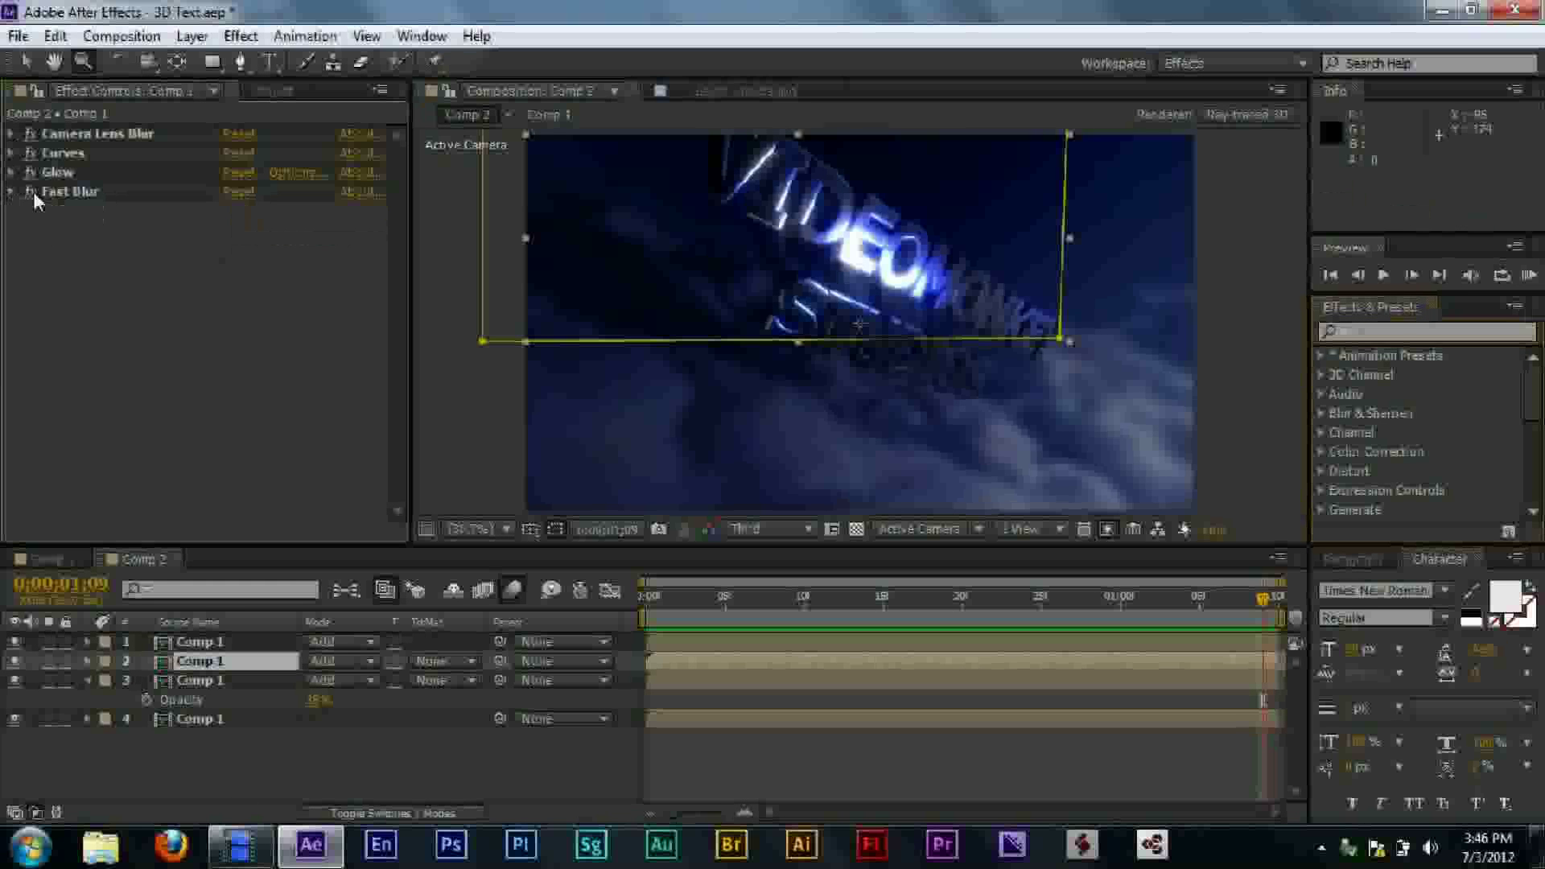
{"action": "left_click", "coordinate": [10, 193]}
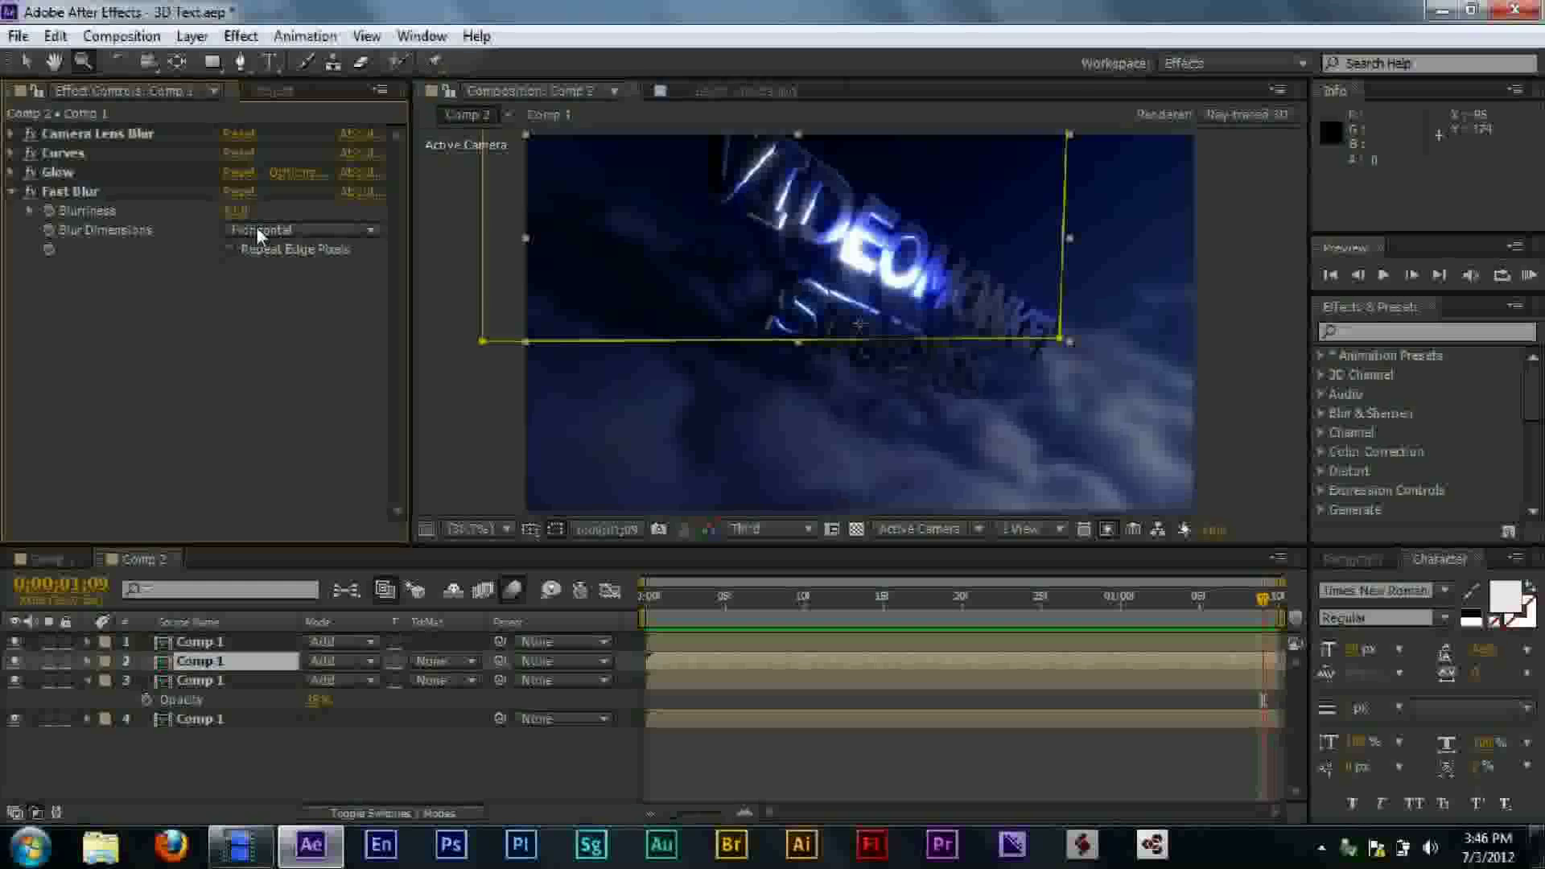
{"action": "left_click_drag", "start_coordinate": [223, 211], "coordinate": [240, 228]}
{"action": "left_click", "coordinate": [11, 193]}
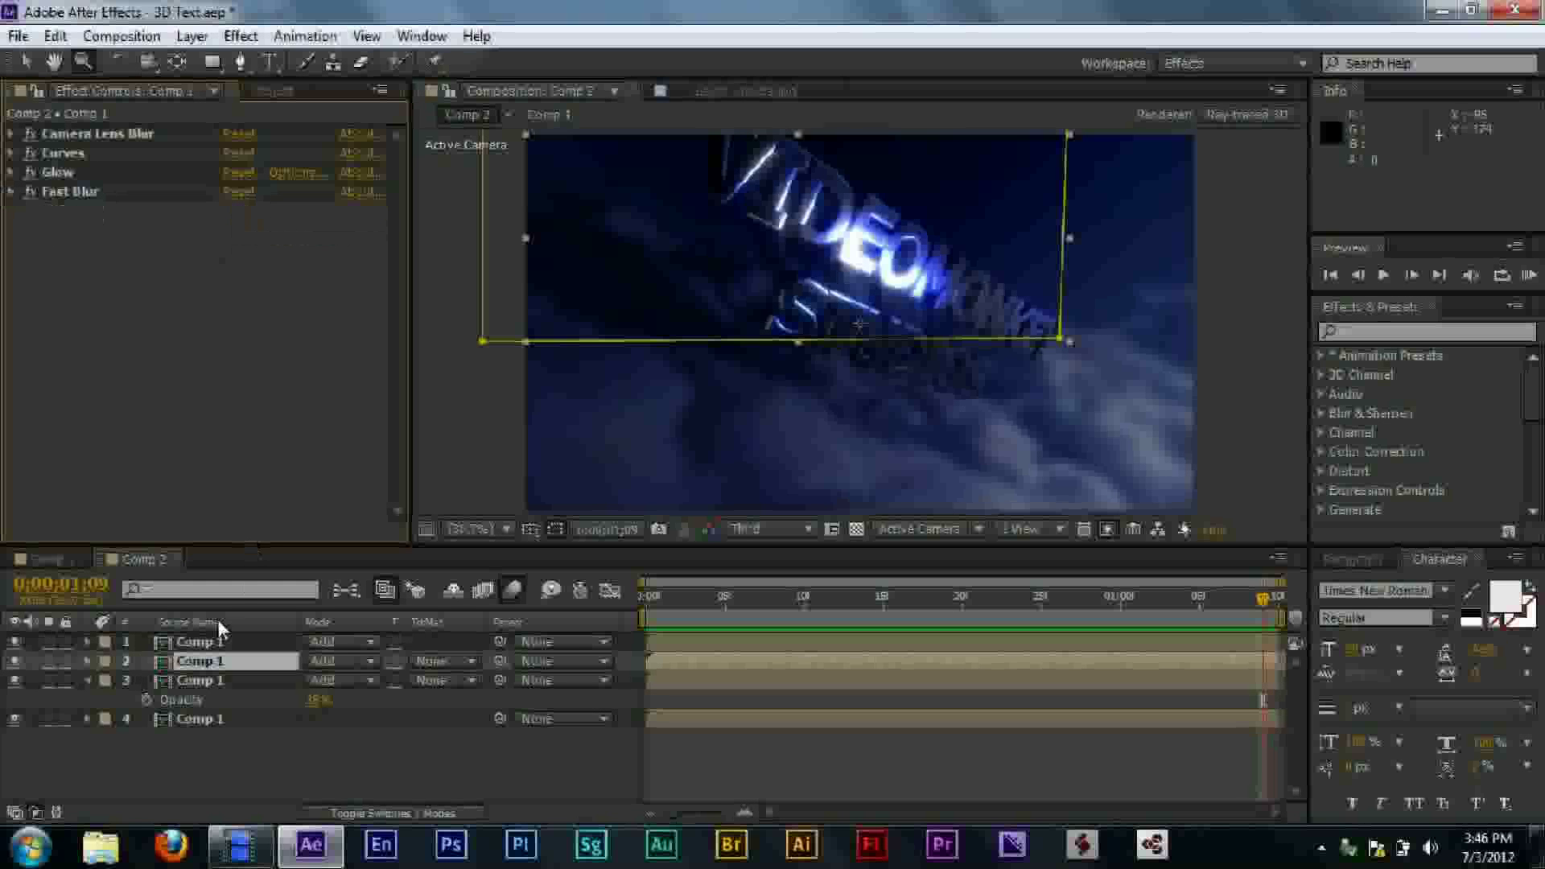
{"action": "key", "text": "t"}
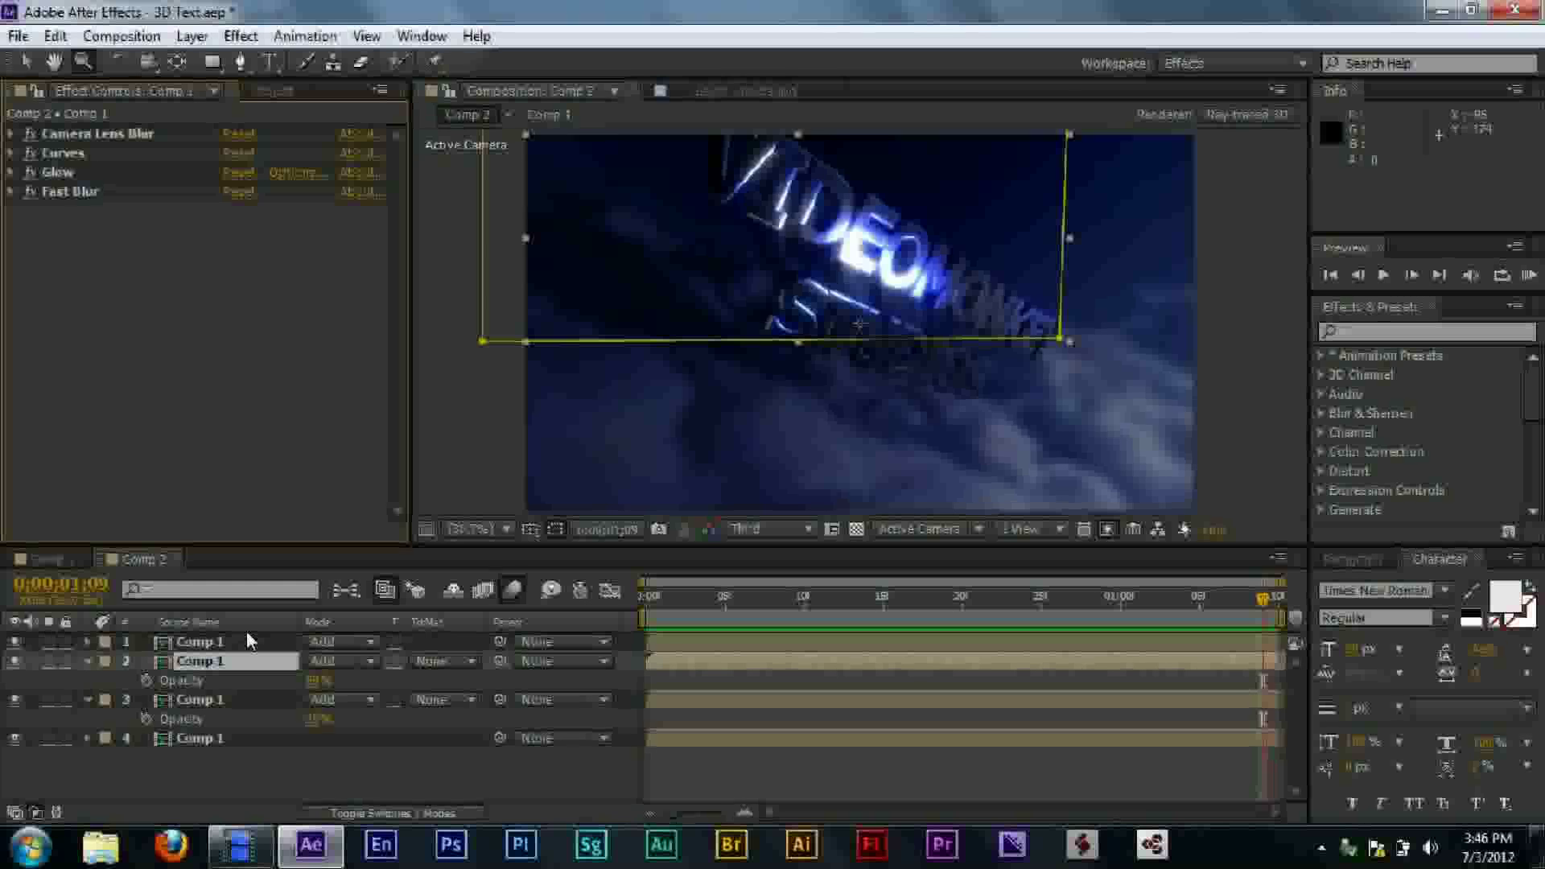
{"action": "left_click", "coordinate": [88, 661]}
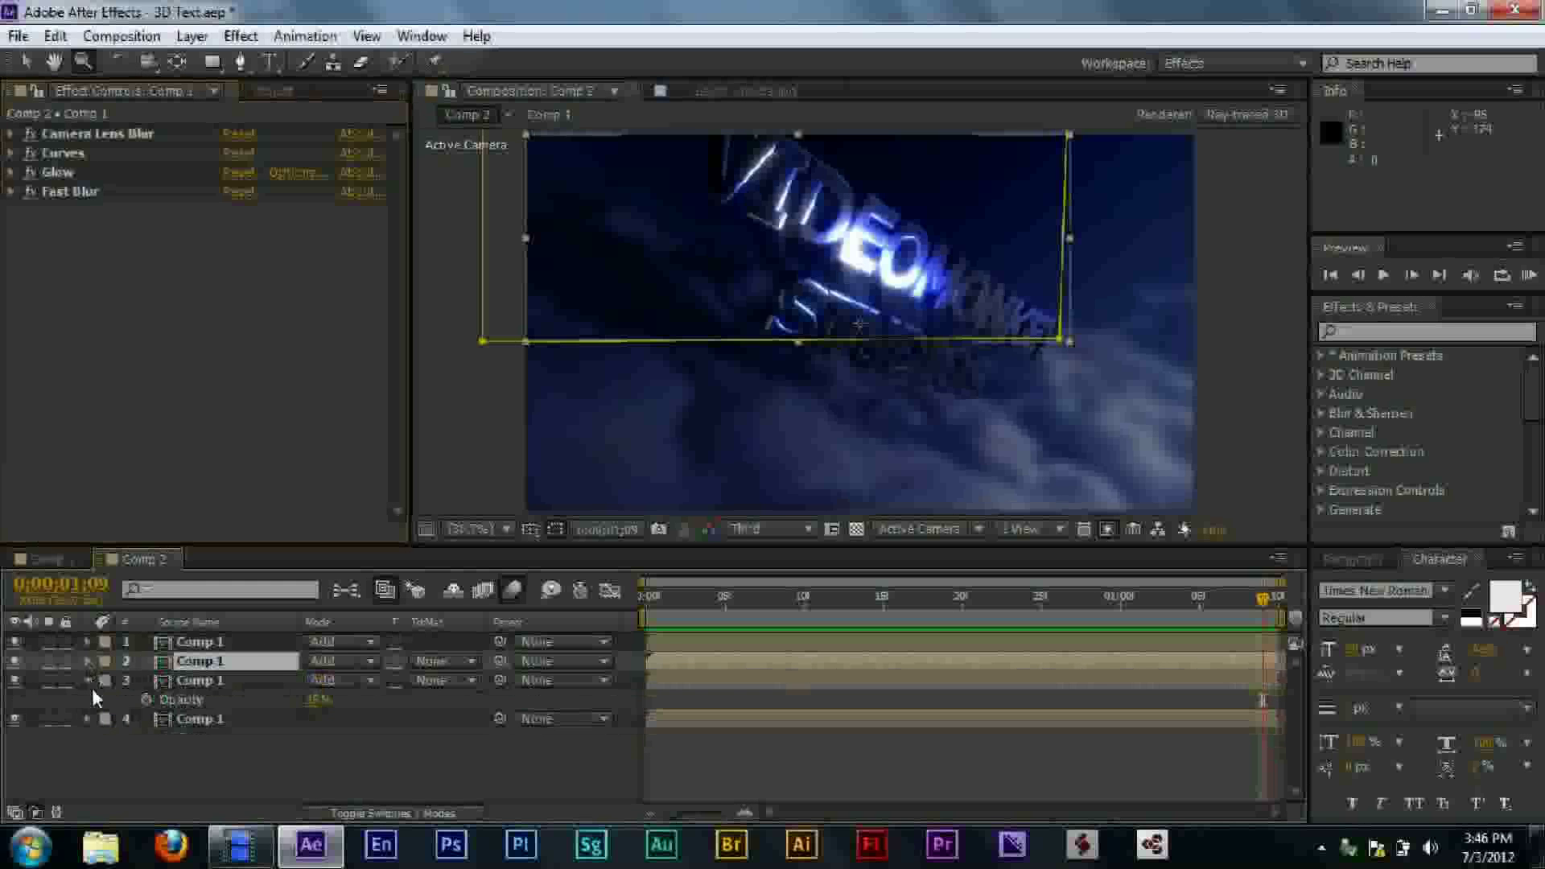
{"action": "left_click", "coordinate": [88, 681]}
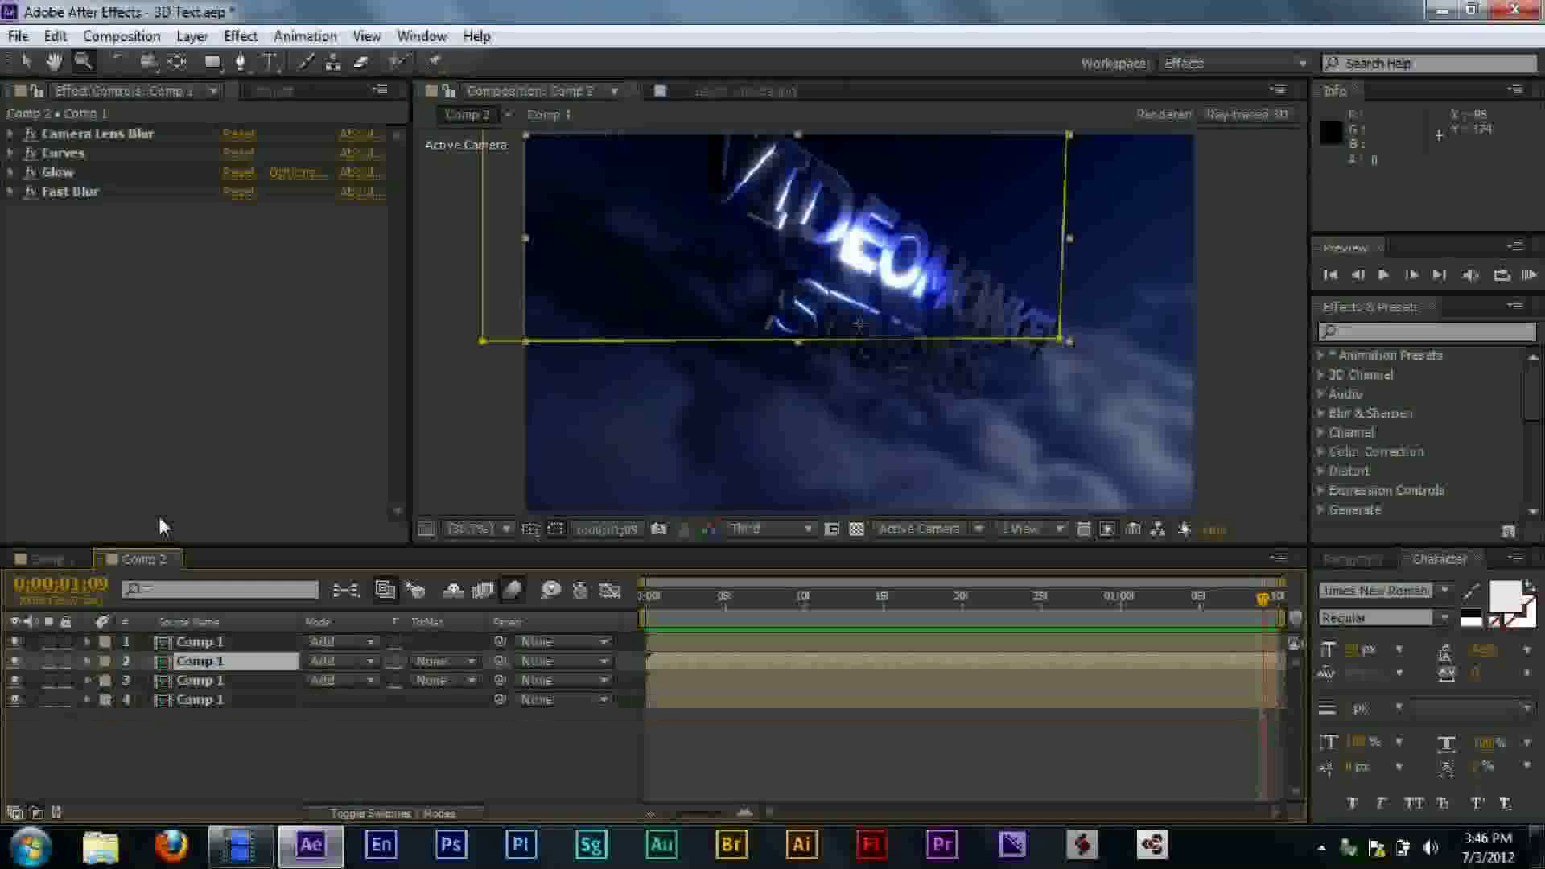
{"action": "left_click", "coordinate": [51, 657]}
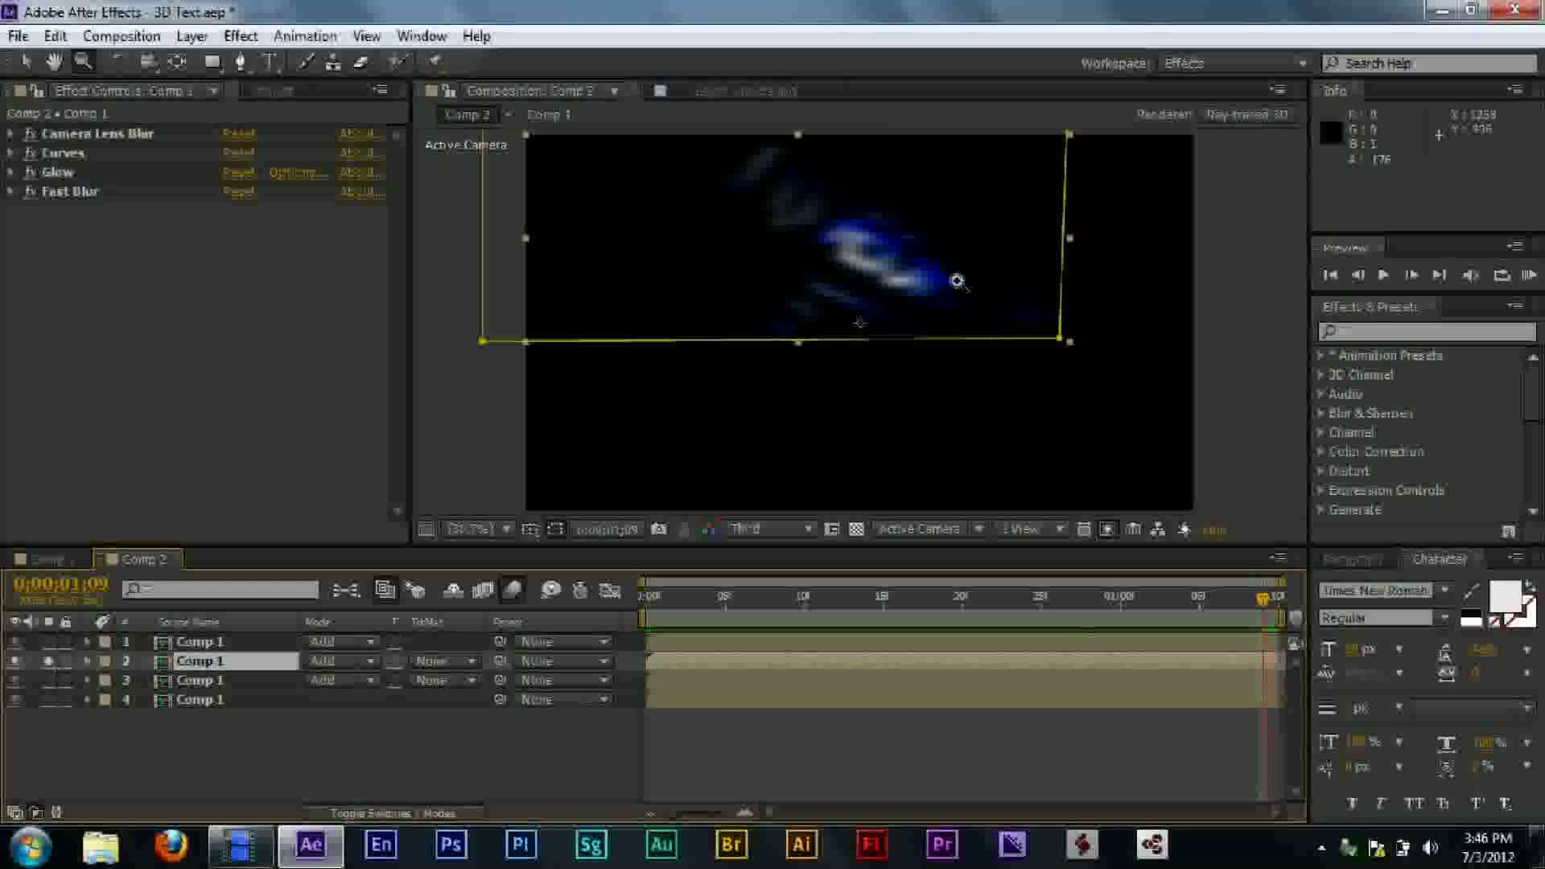
{"action": "left_click", "coordinate": [51, 661]}
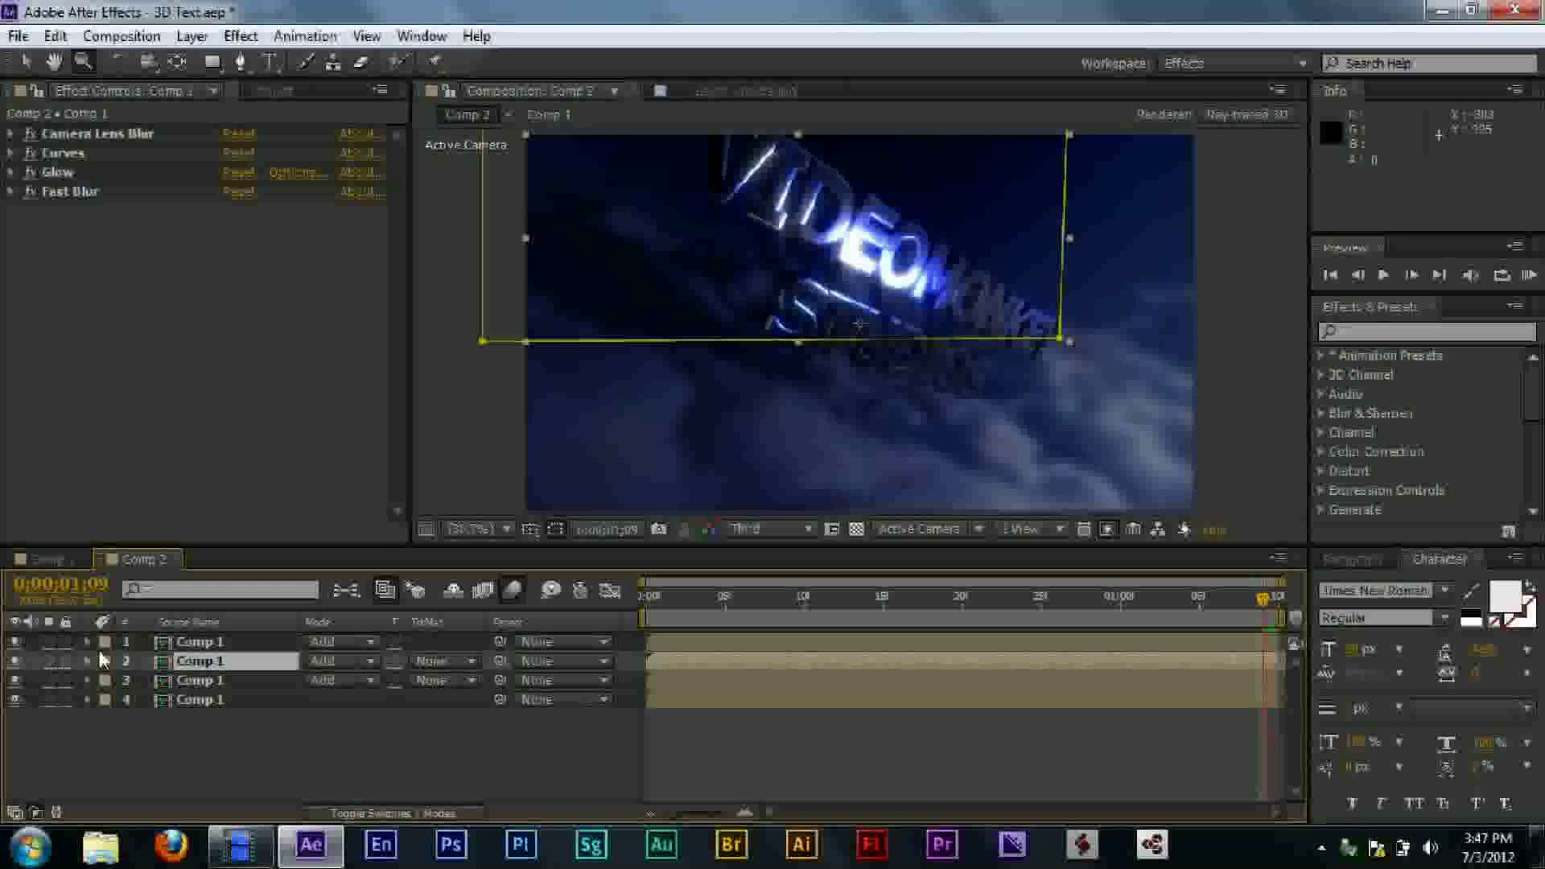
{"action": "left_click", "coordinate": [210, 642]}
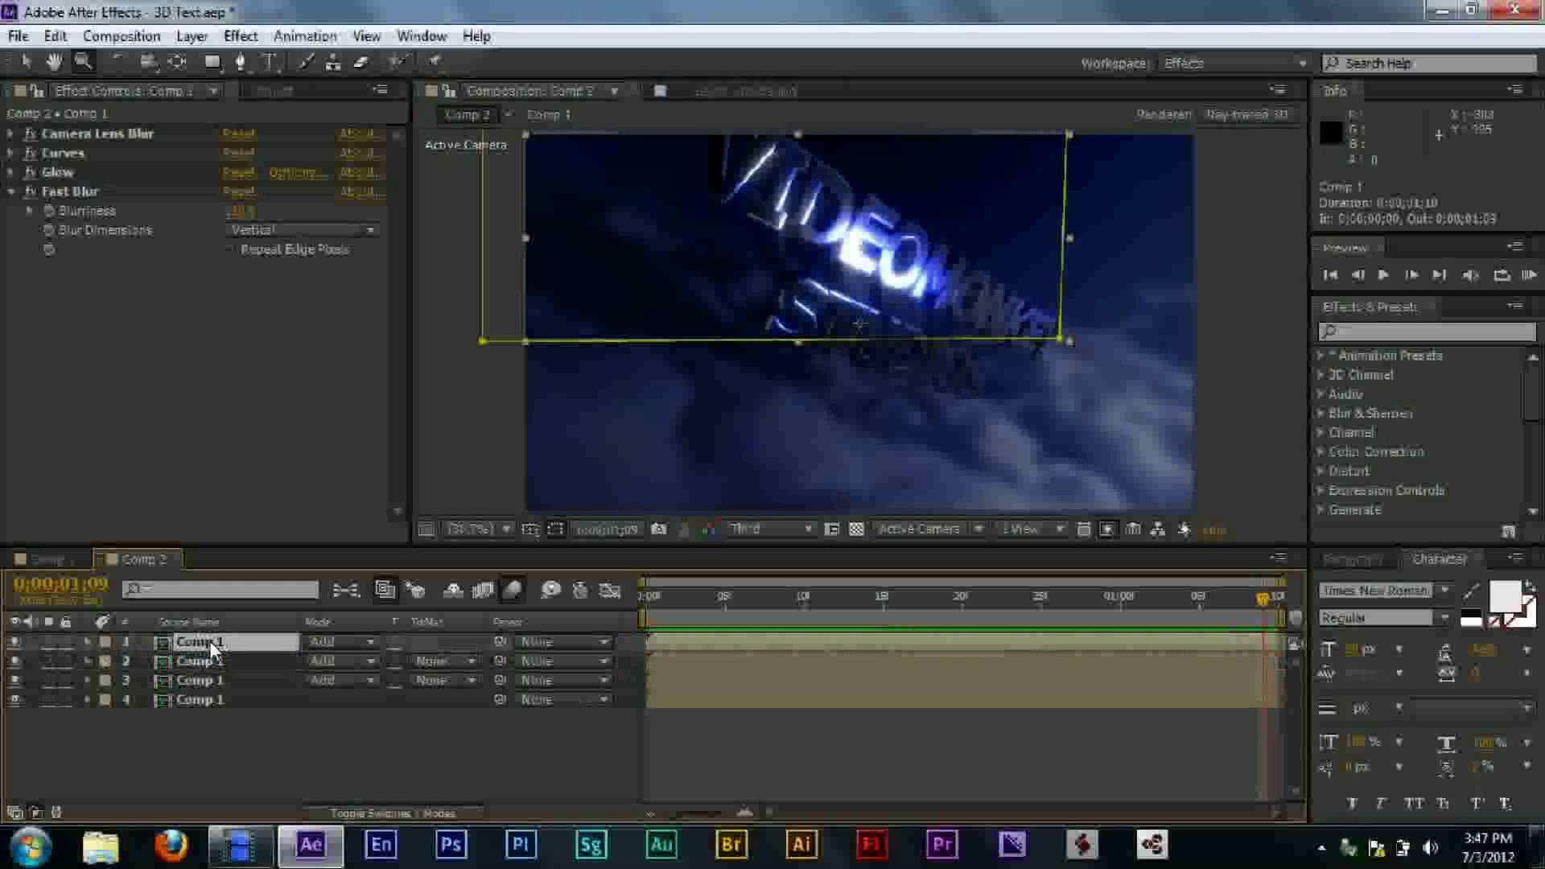
{"action": "left_click", "coordinate": [50, 642]}
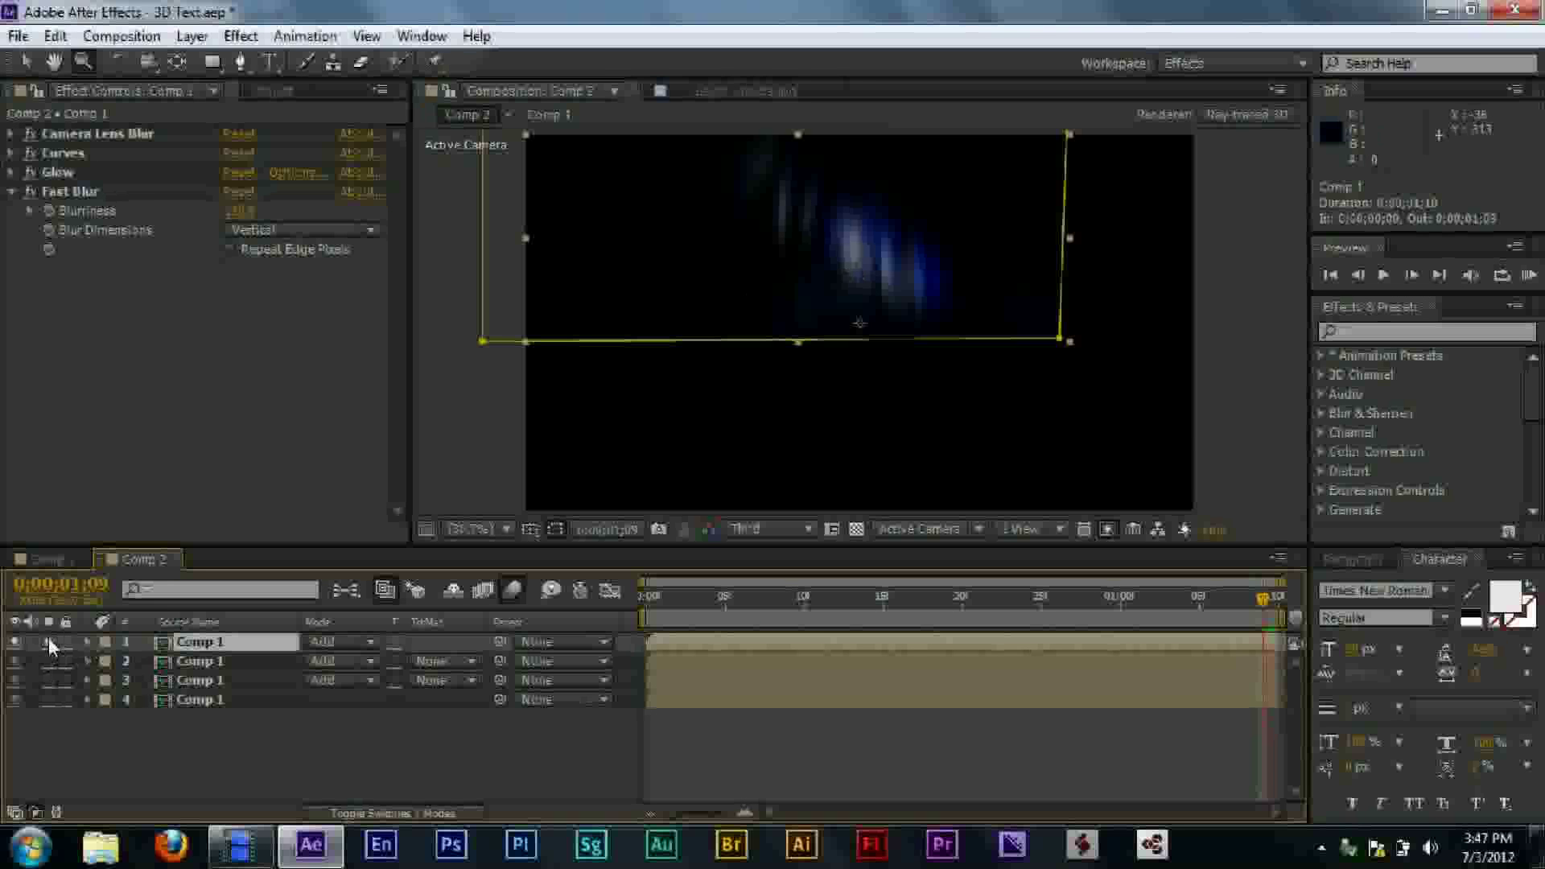
{"action": "left_click", "coordinate": [50, 644]}
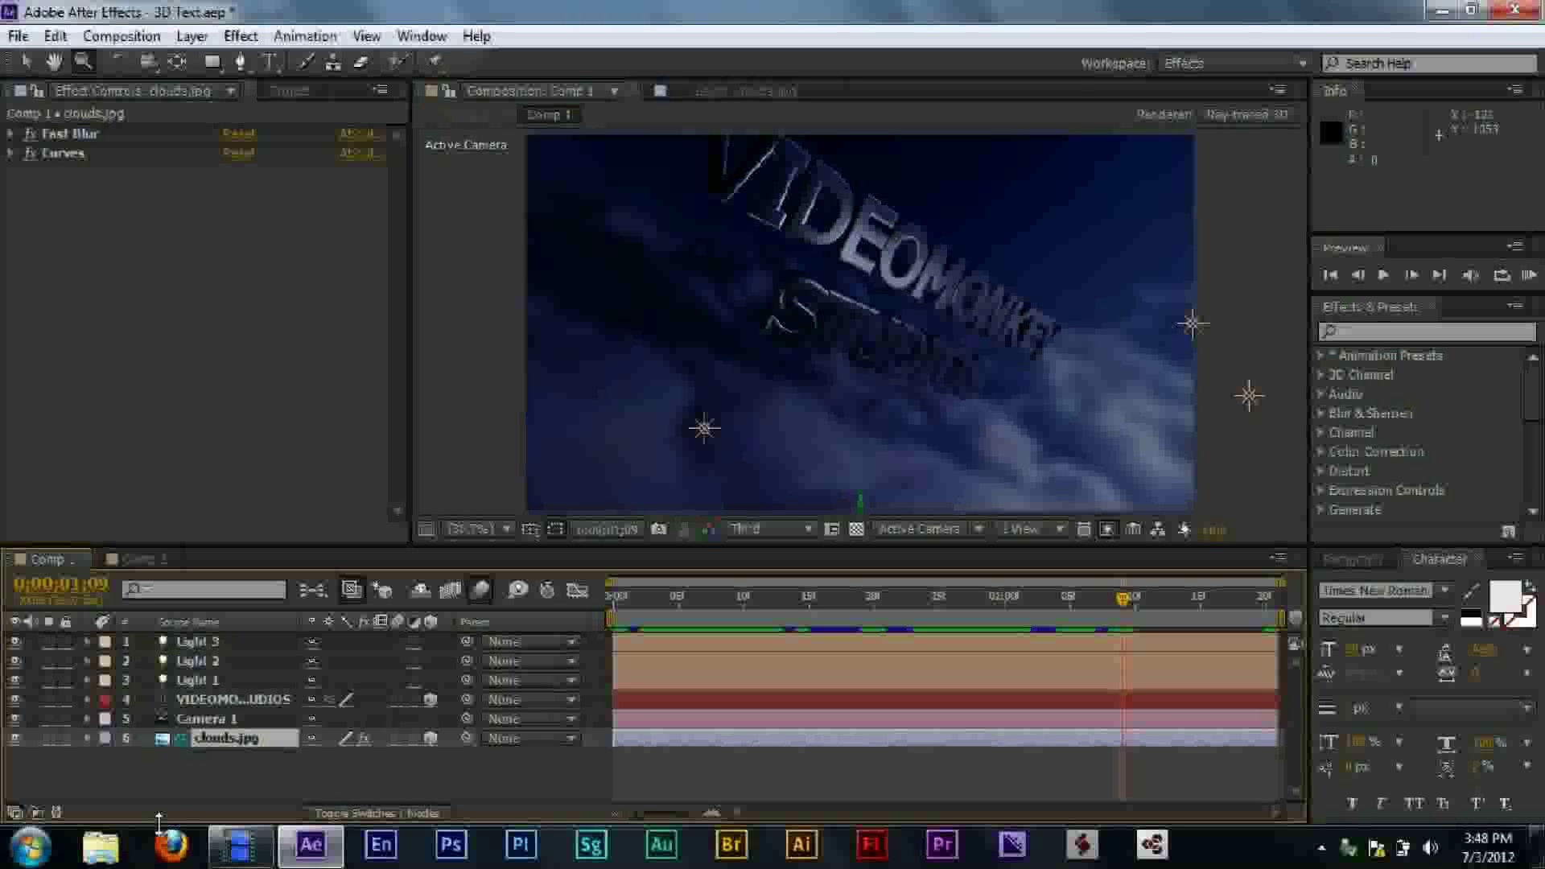
- Switch to Comp 1, showing the ray-traced VIDEOMONKEY STUDIOS text, three lights and clouds
{"action": "mouse_move", "coordinate": [239, 845]}
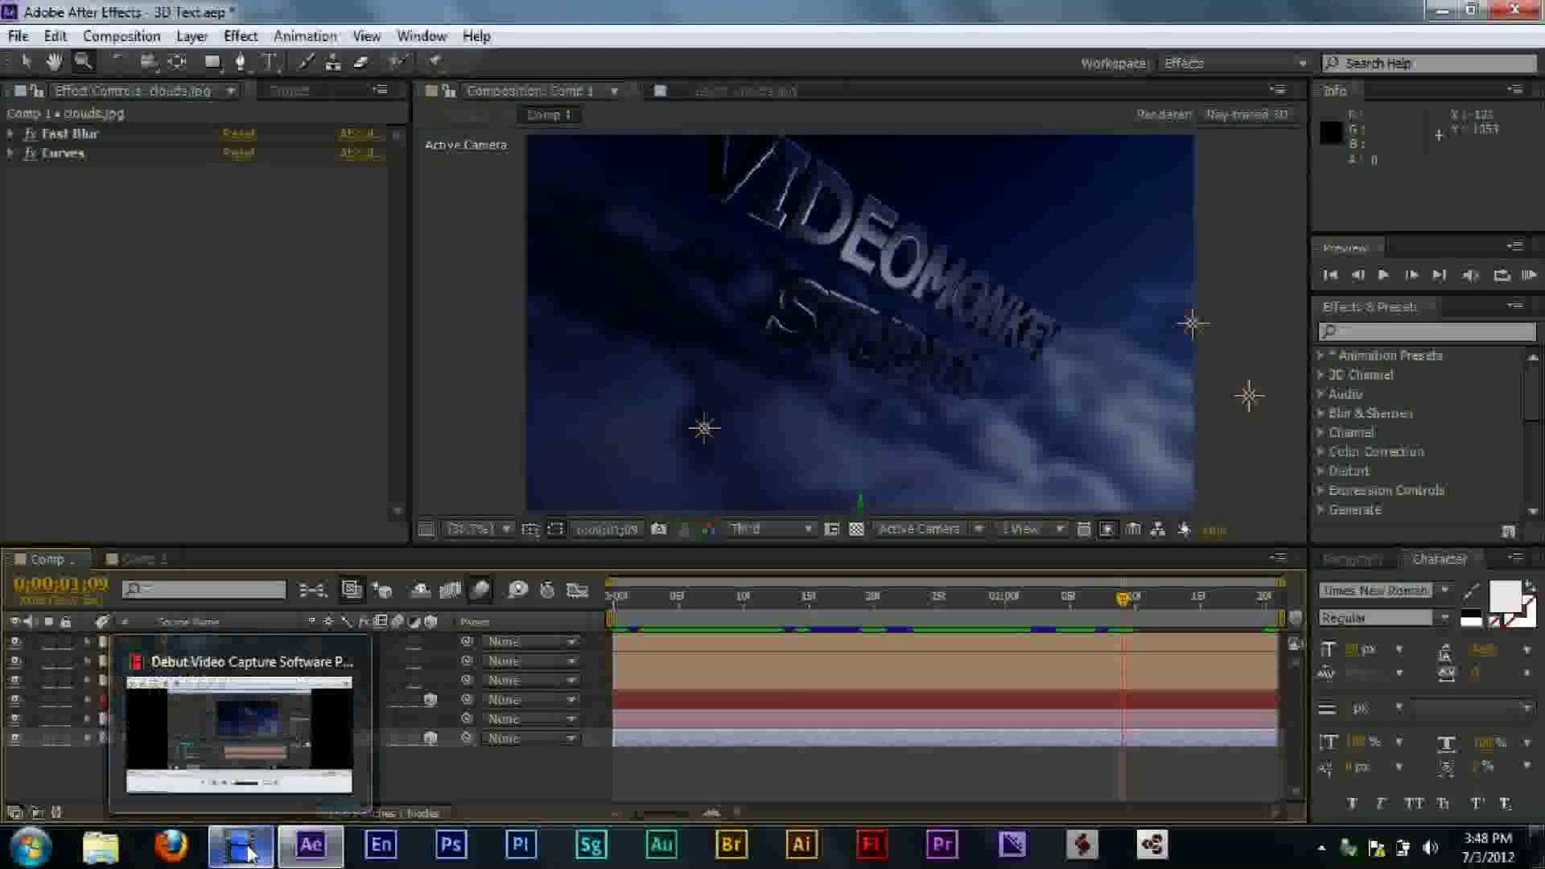